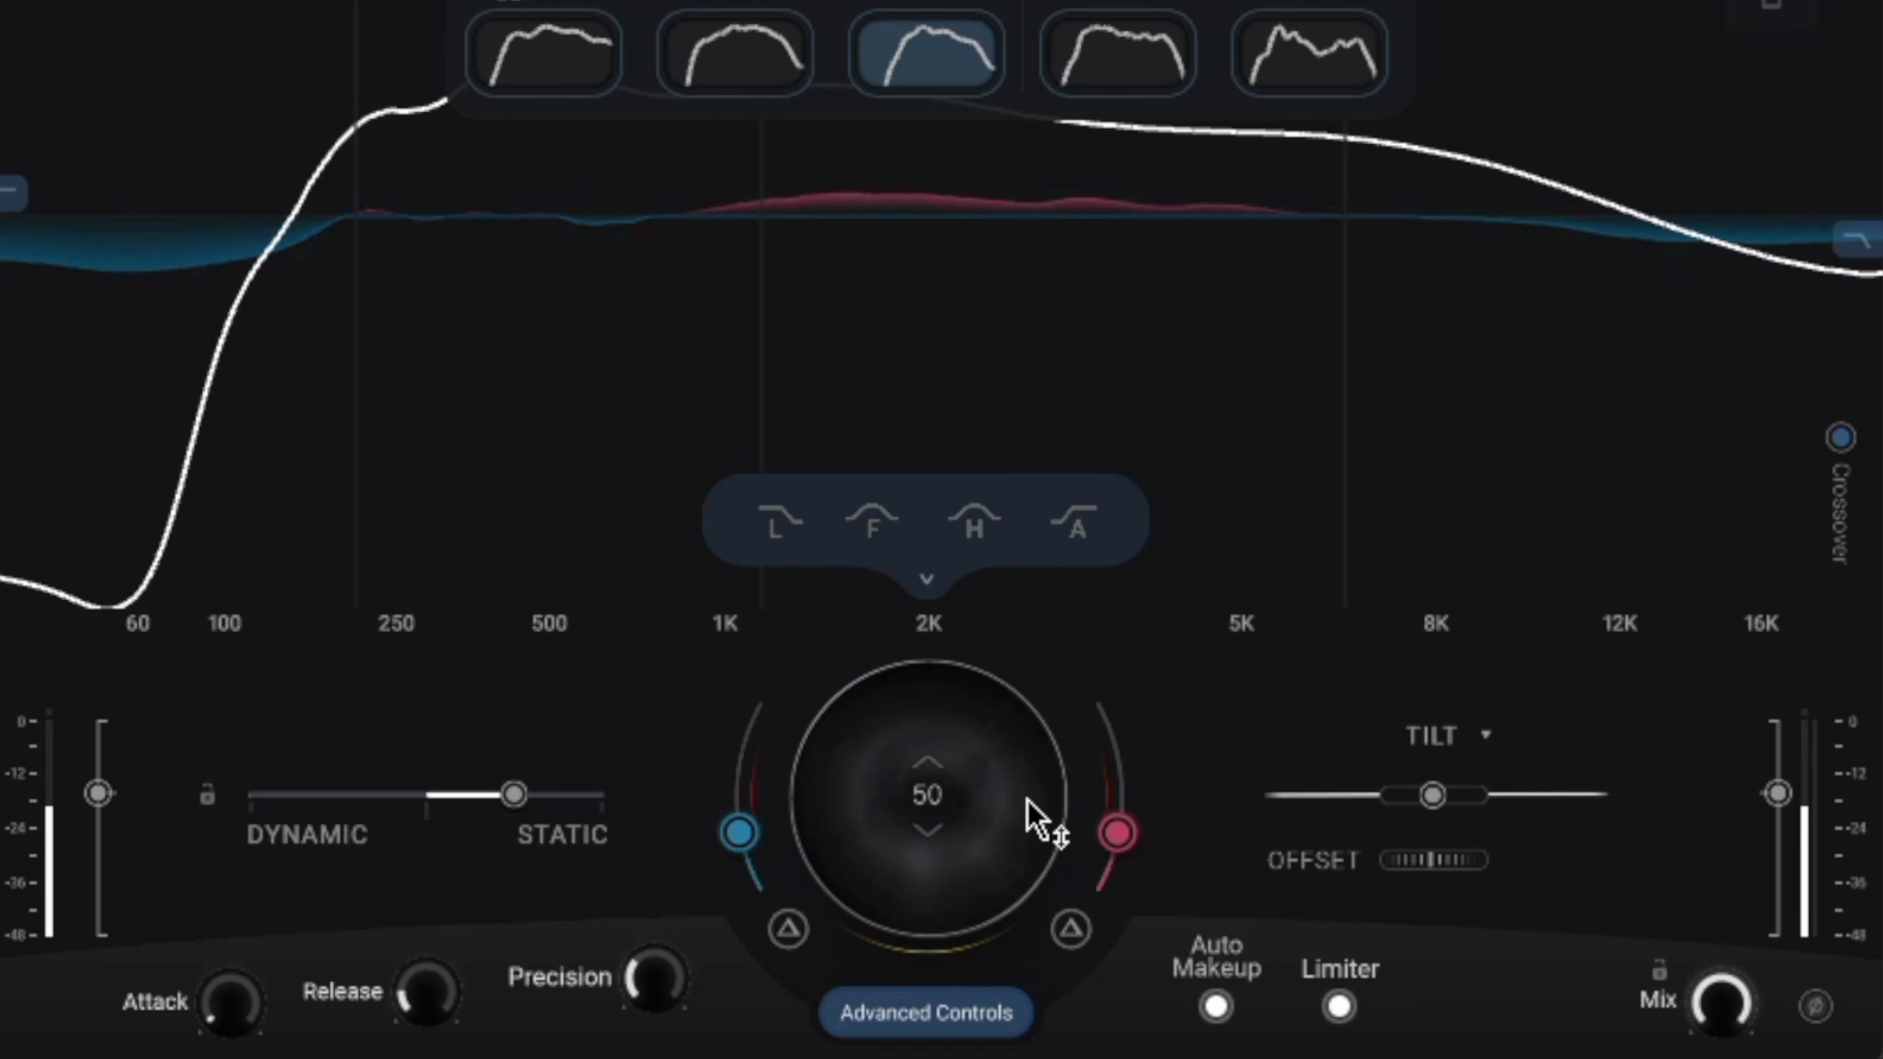
- Try different overall processing amounts on the vocal, including 20, and adjust the target curve's tilt
scroll(1034, 816, "down", 3)
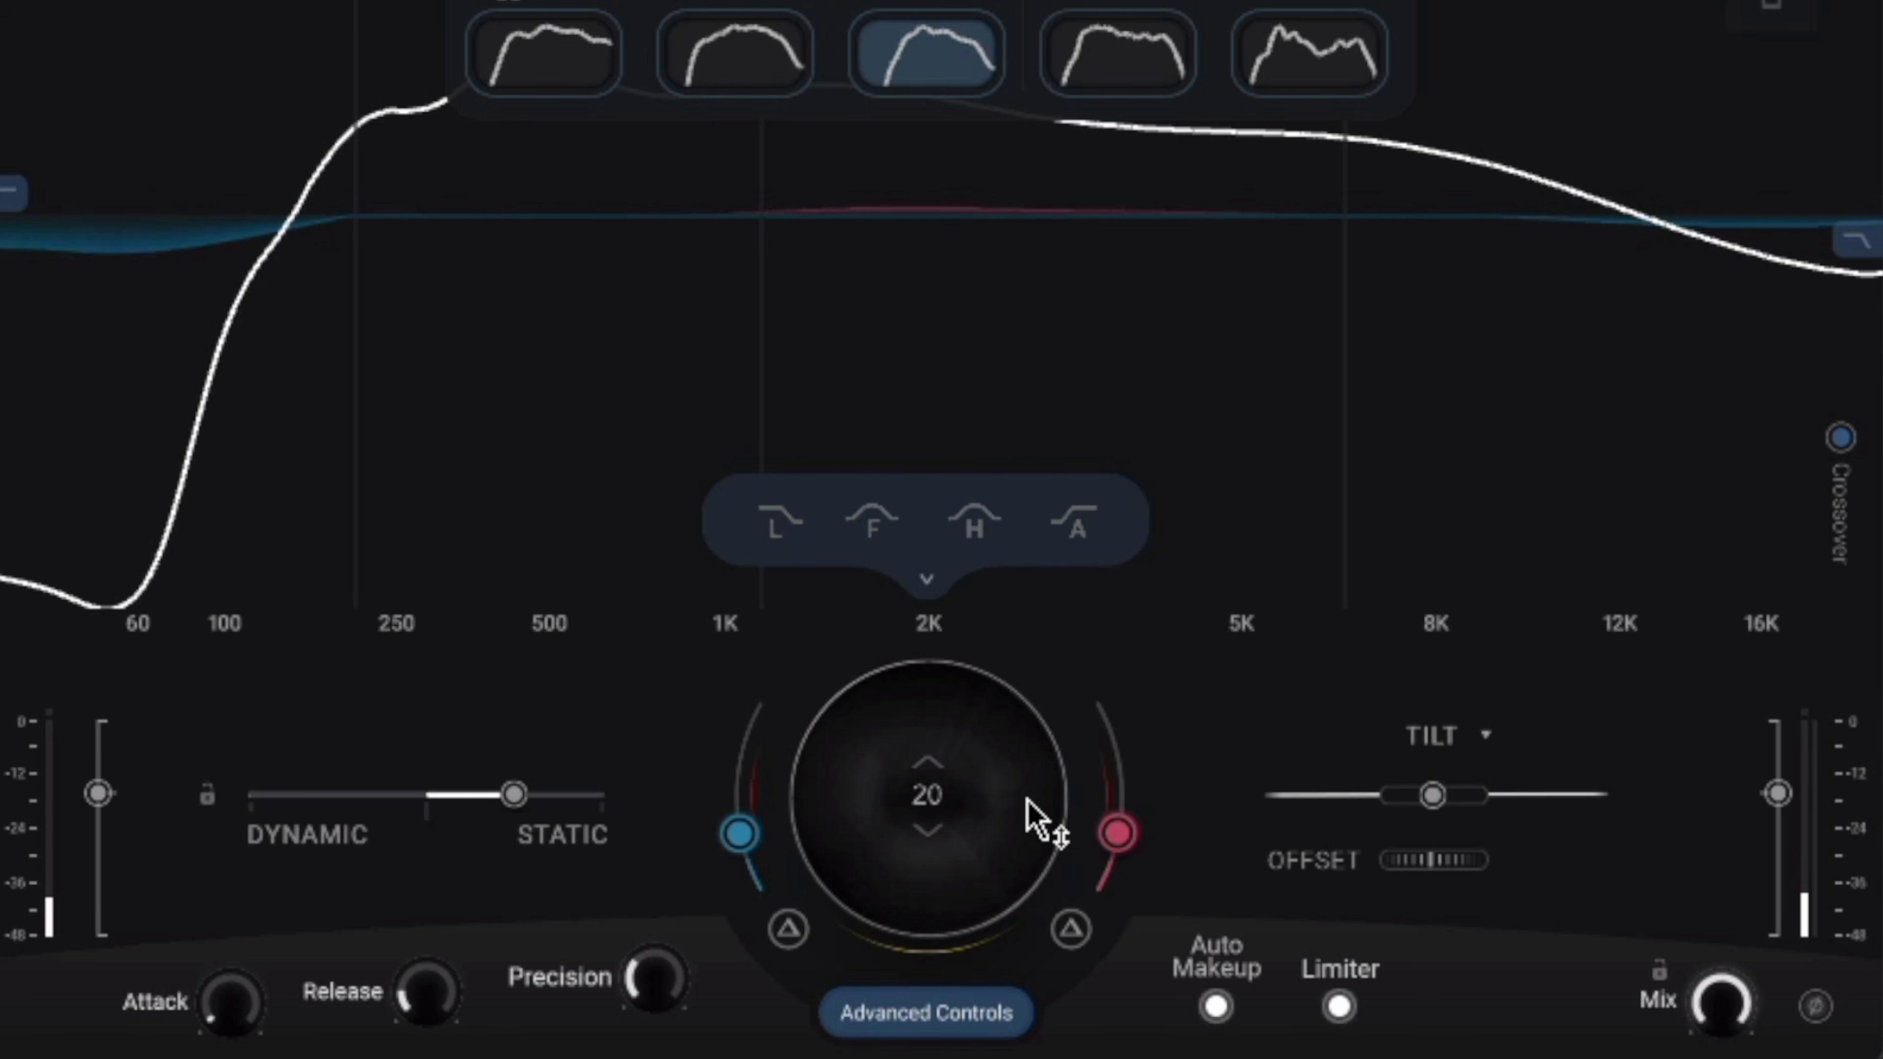
scroll(1034, 816, "up", 3)
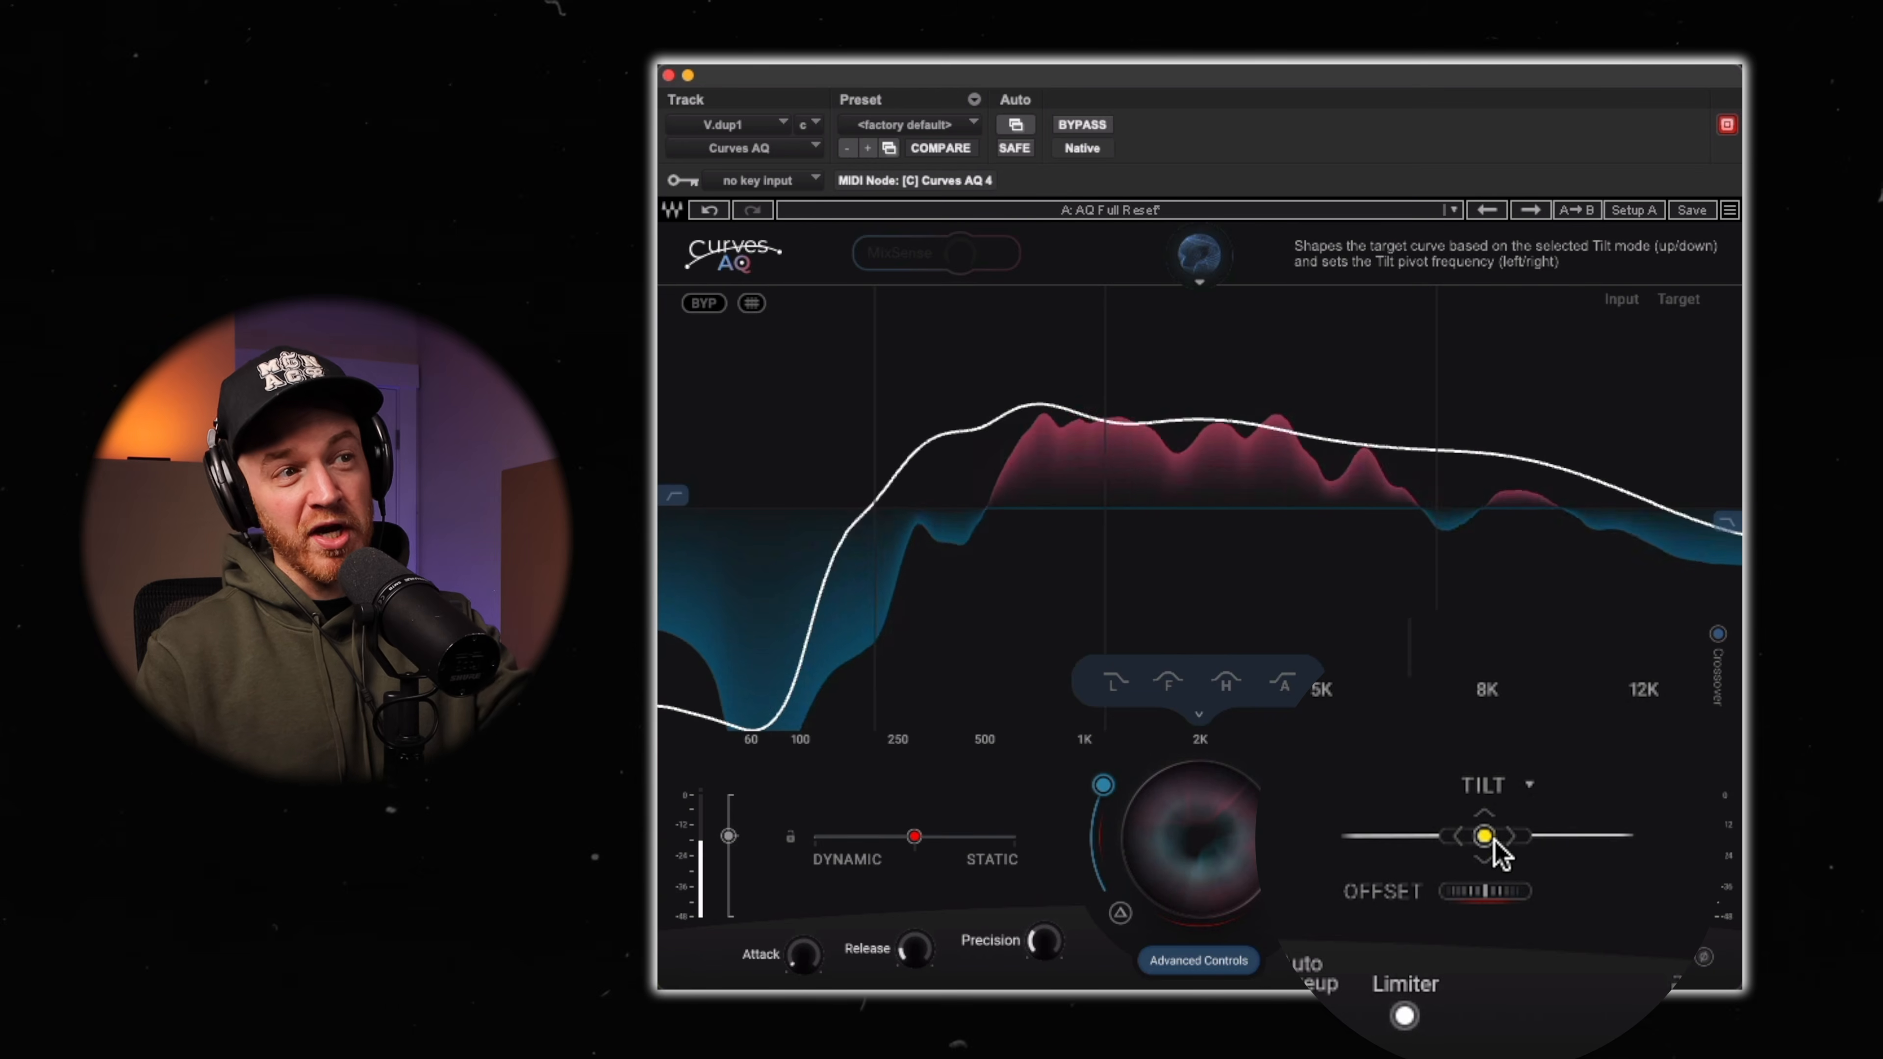
mouse_move(1493, 838)
left_mouse_down()
mouse_move(1498, 794)
mouse_move(1494, 863)
mouse_move(1486, 836)
left_mouse_up()
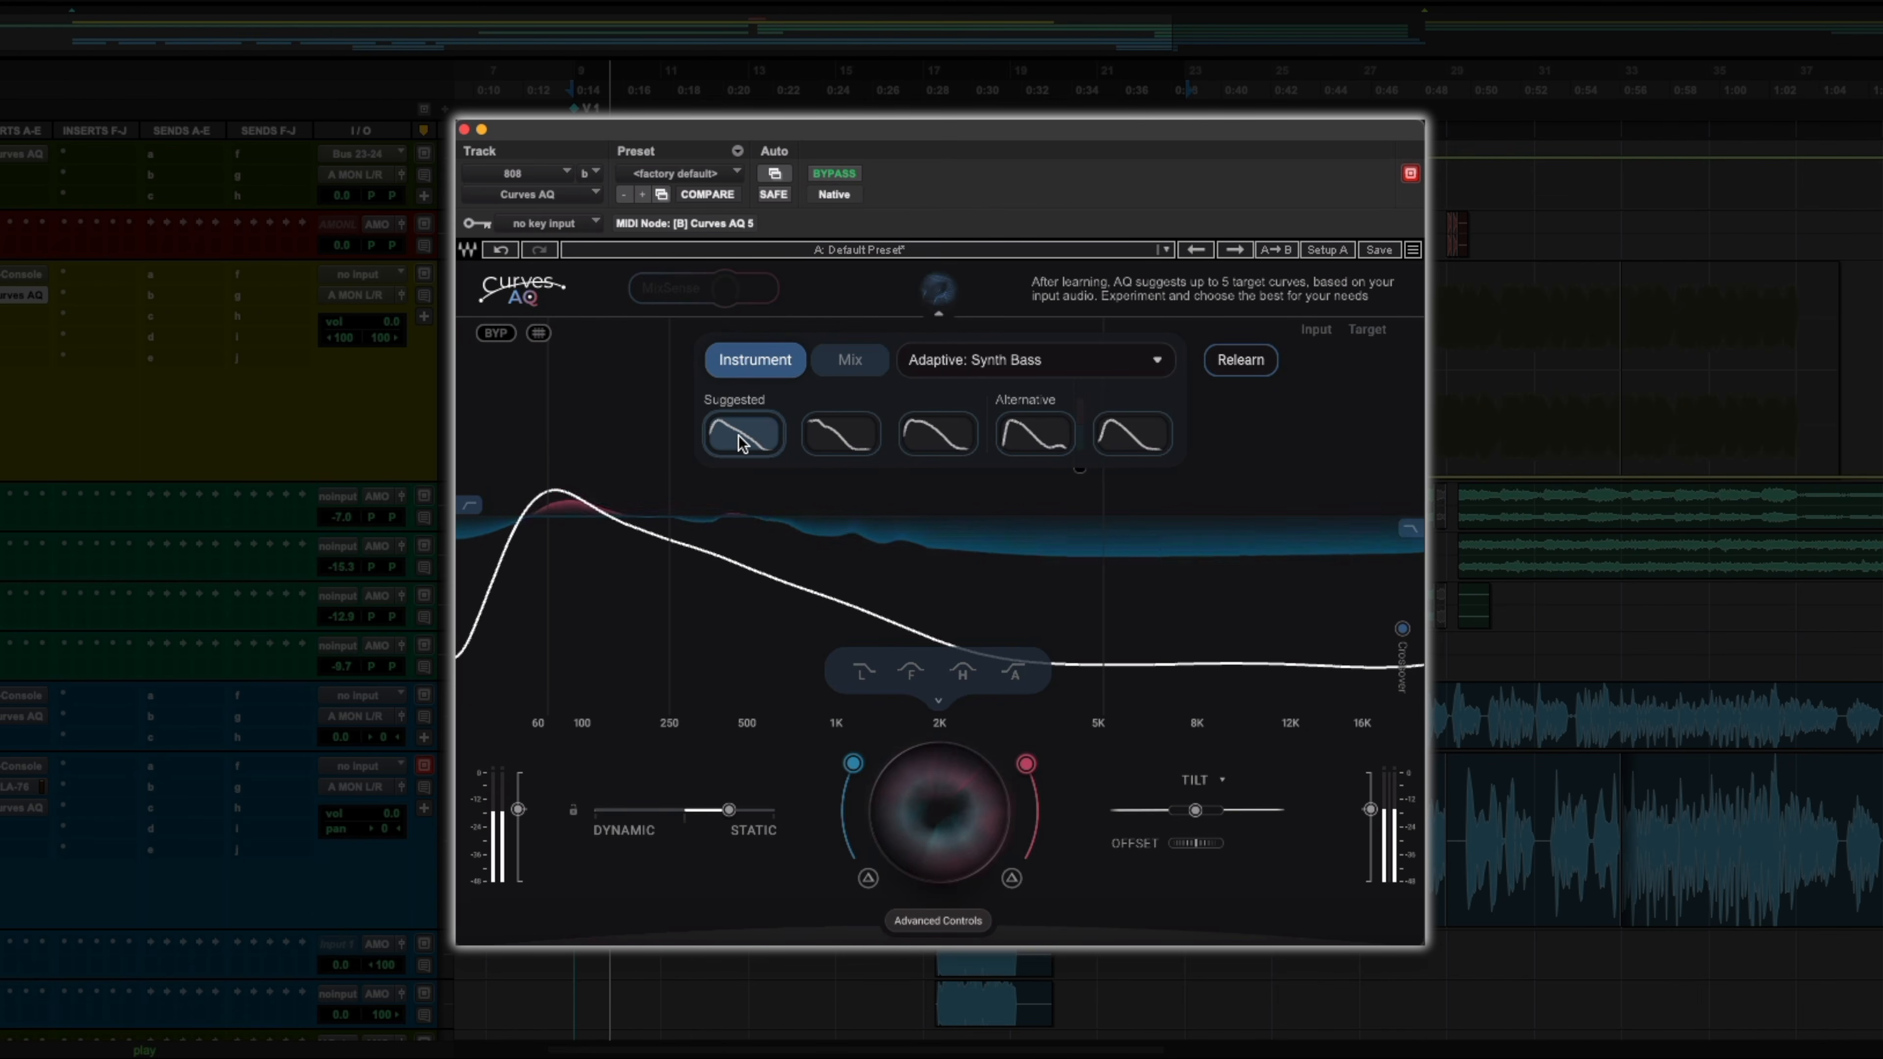
- Audition the alternative Synth Bass target curves on the 808, return to the first suggested curve, and compare it with bypass
left_click(843, 434)
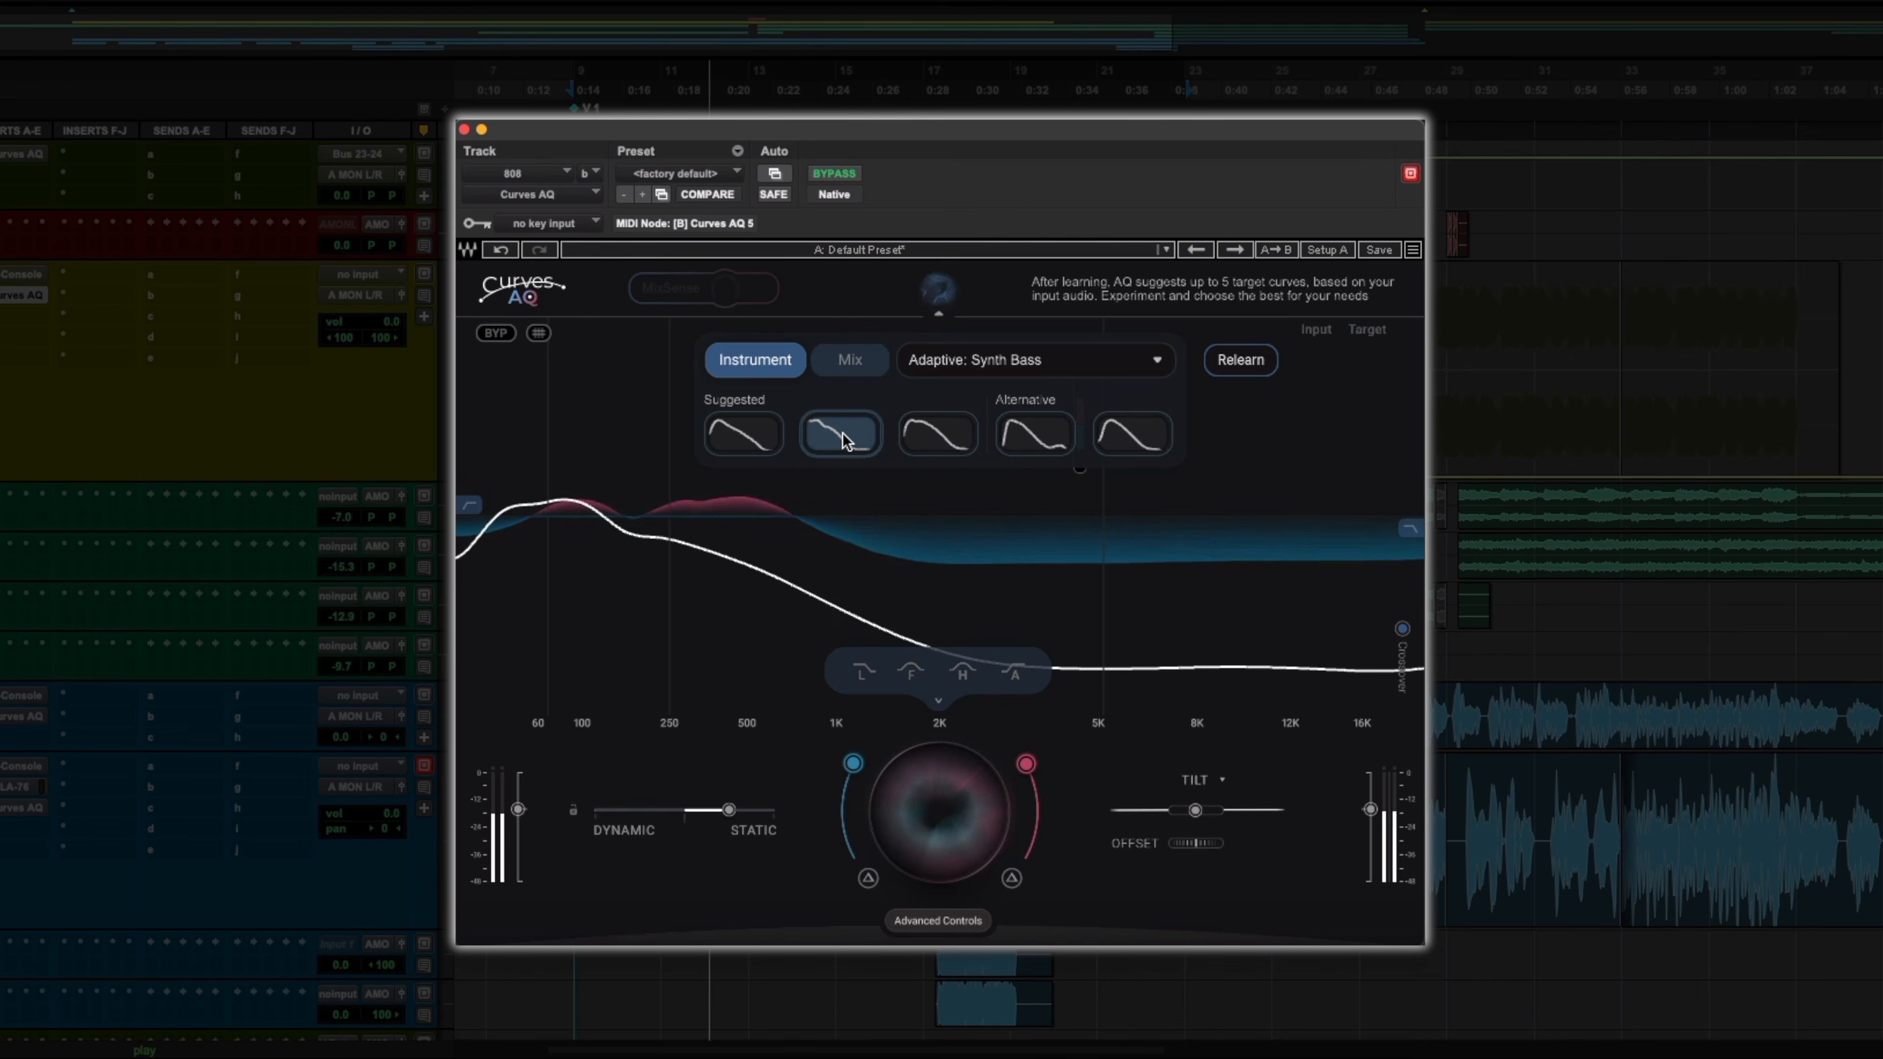
left_click(936, 436)
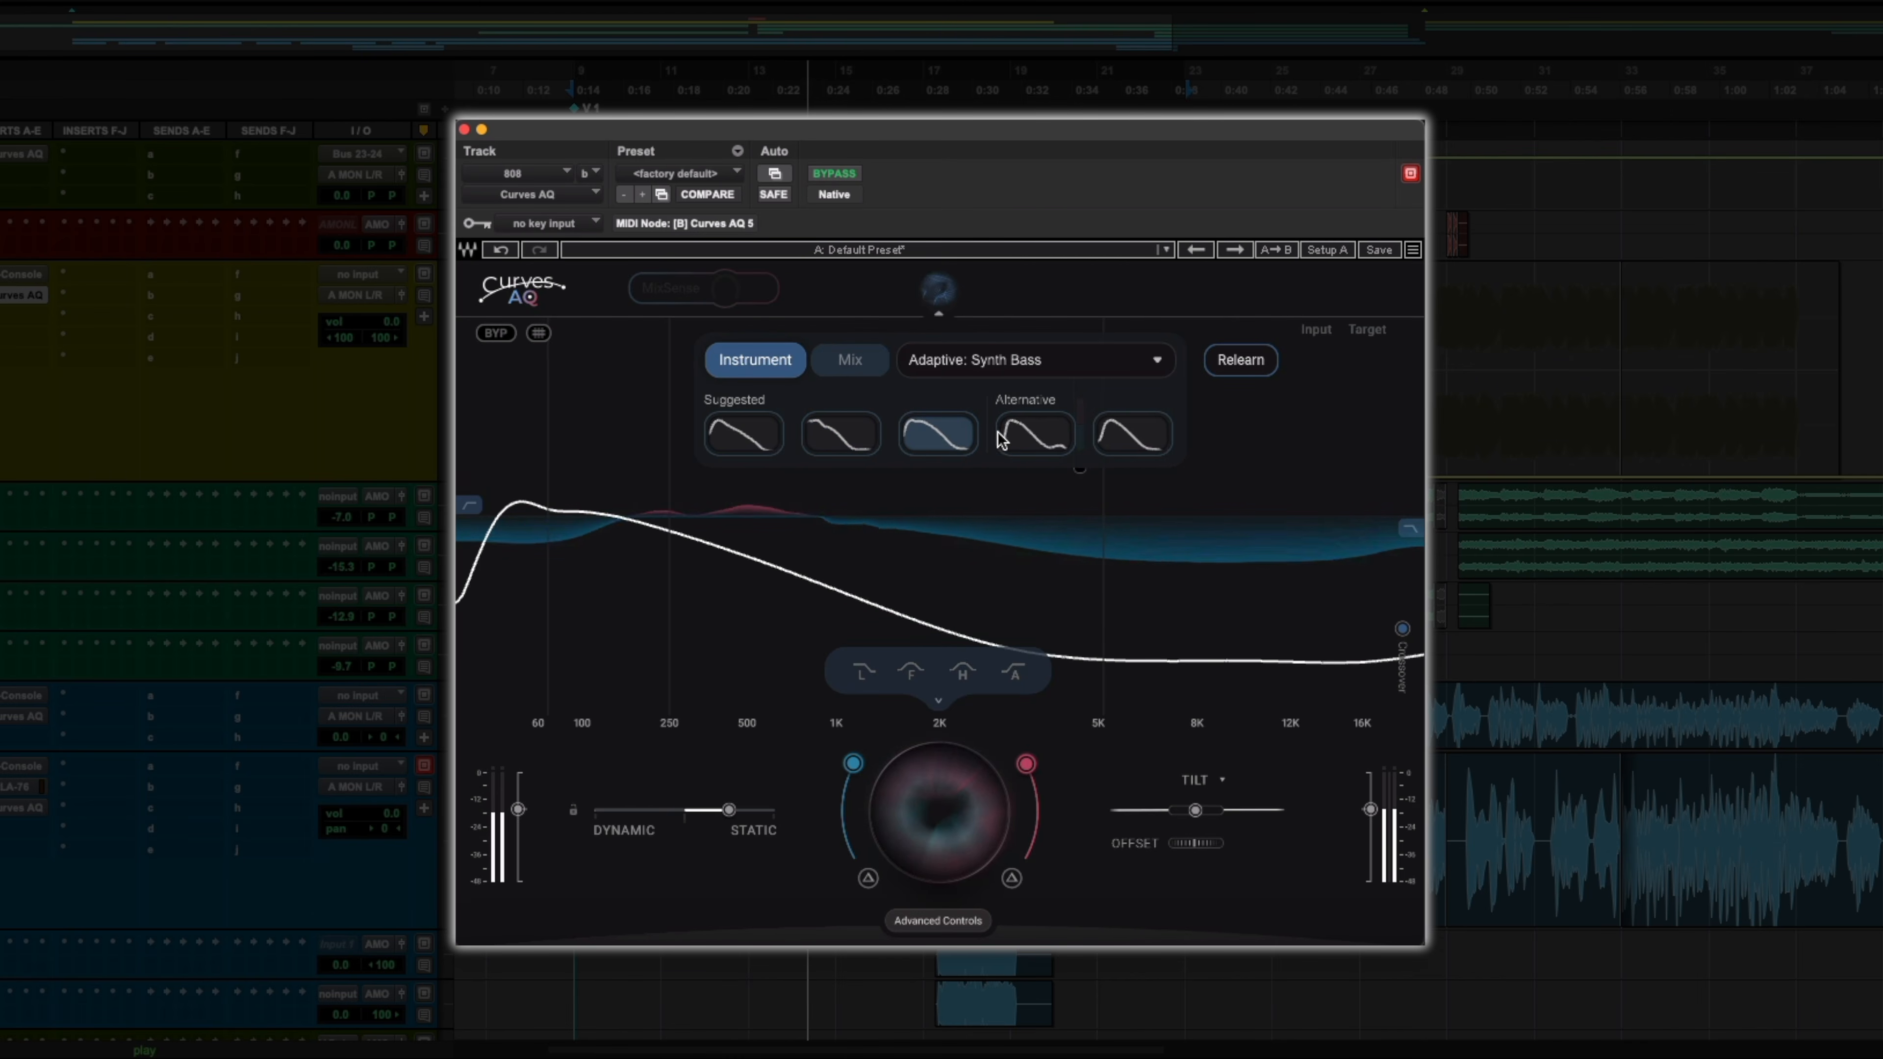
left_click(1034, 439)
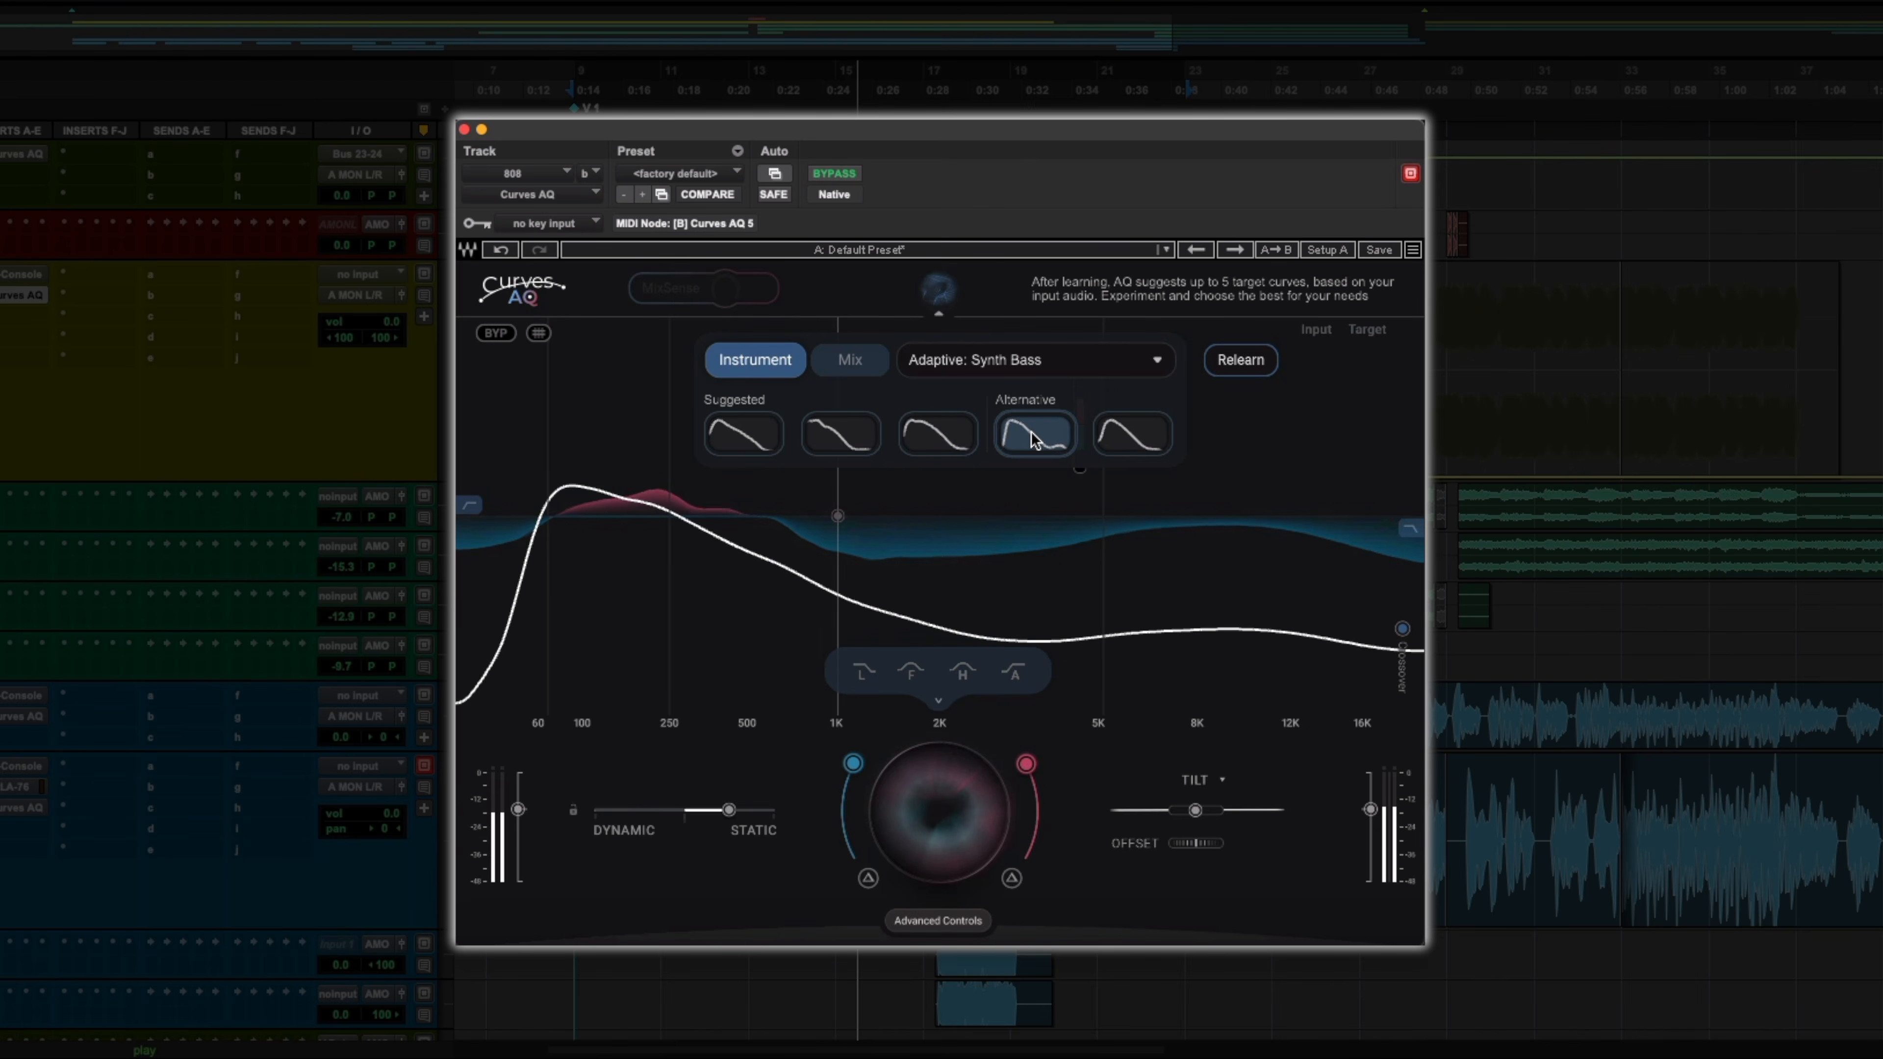
left_click(1138, 437)
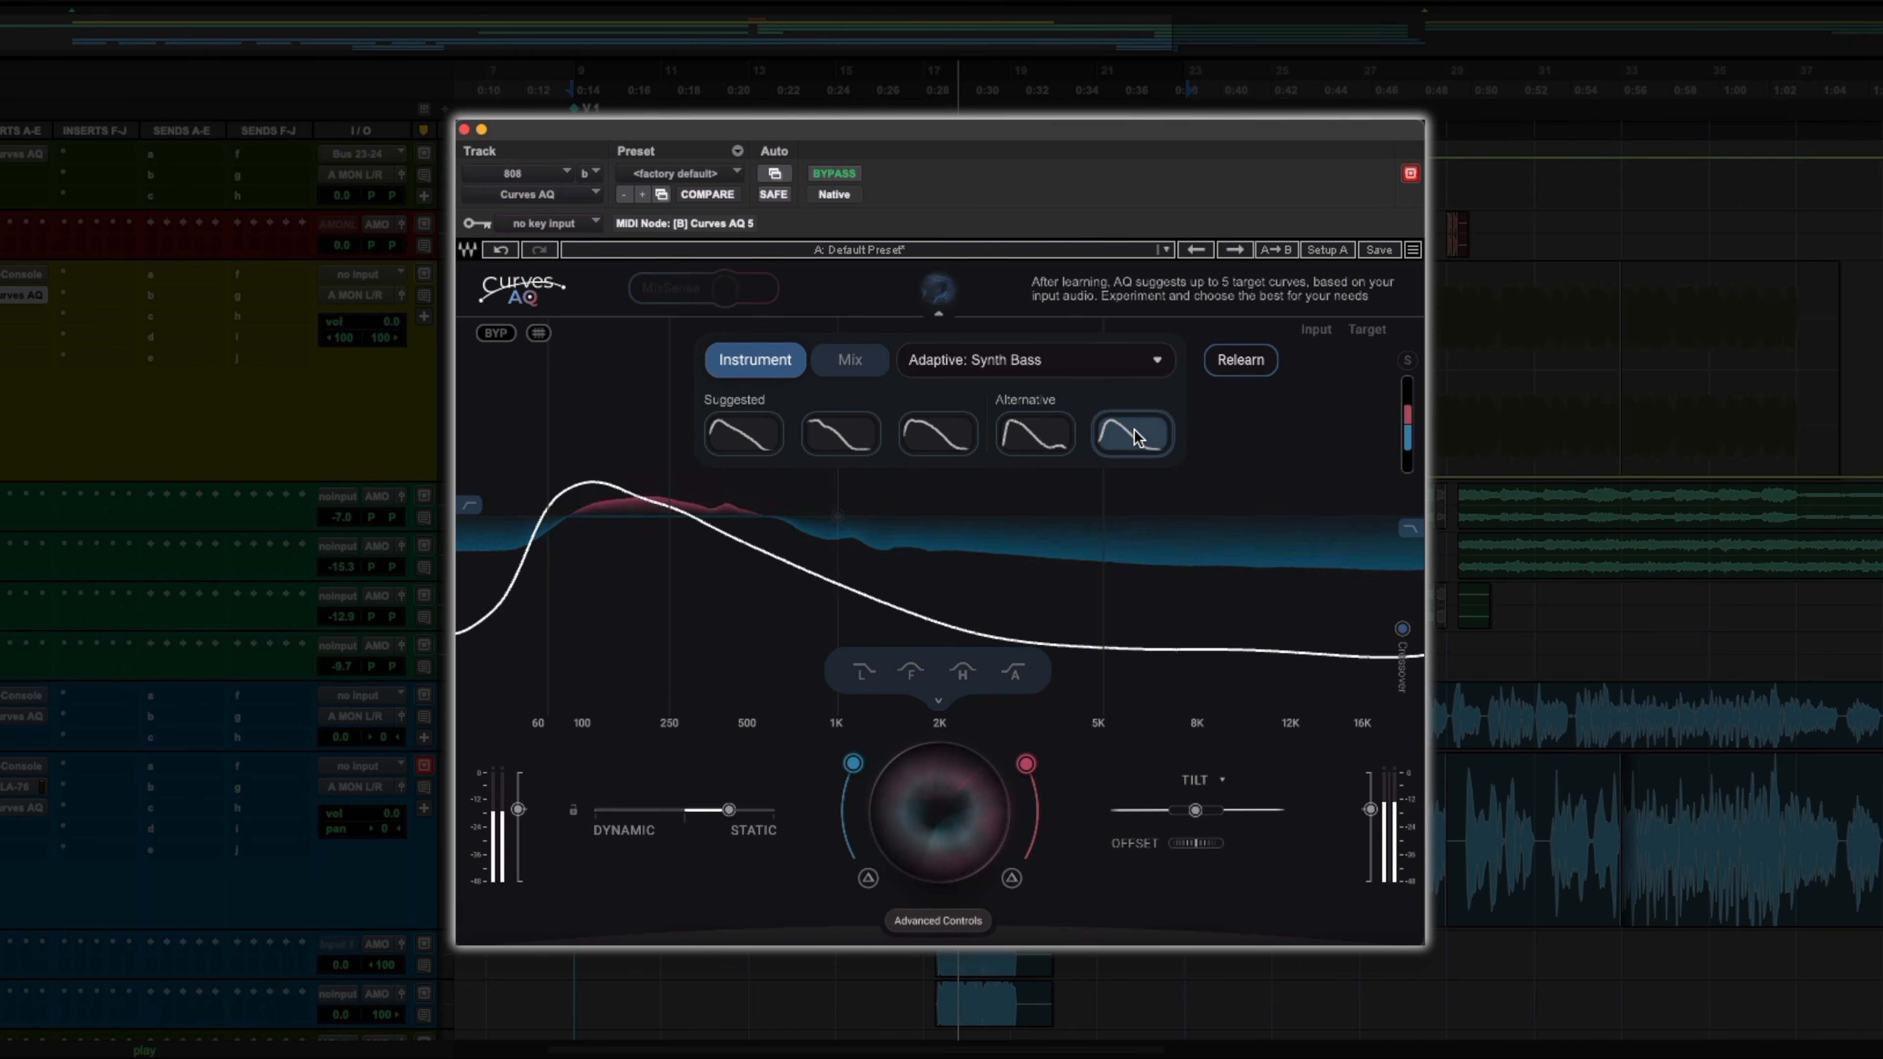
left_click(749, 429)
key("ctrl+super+b")
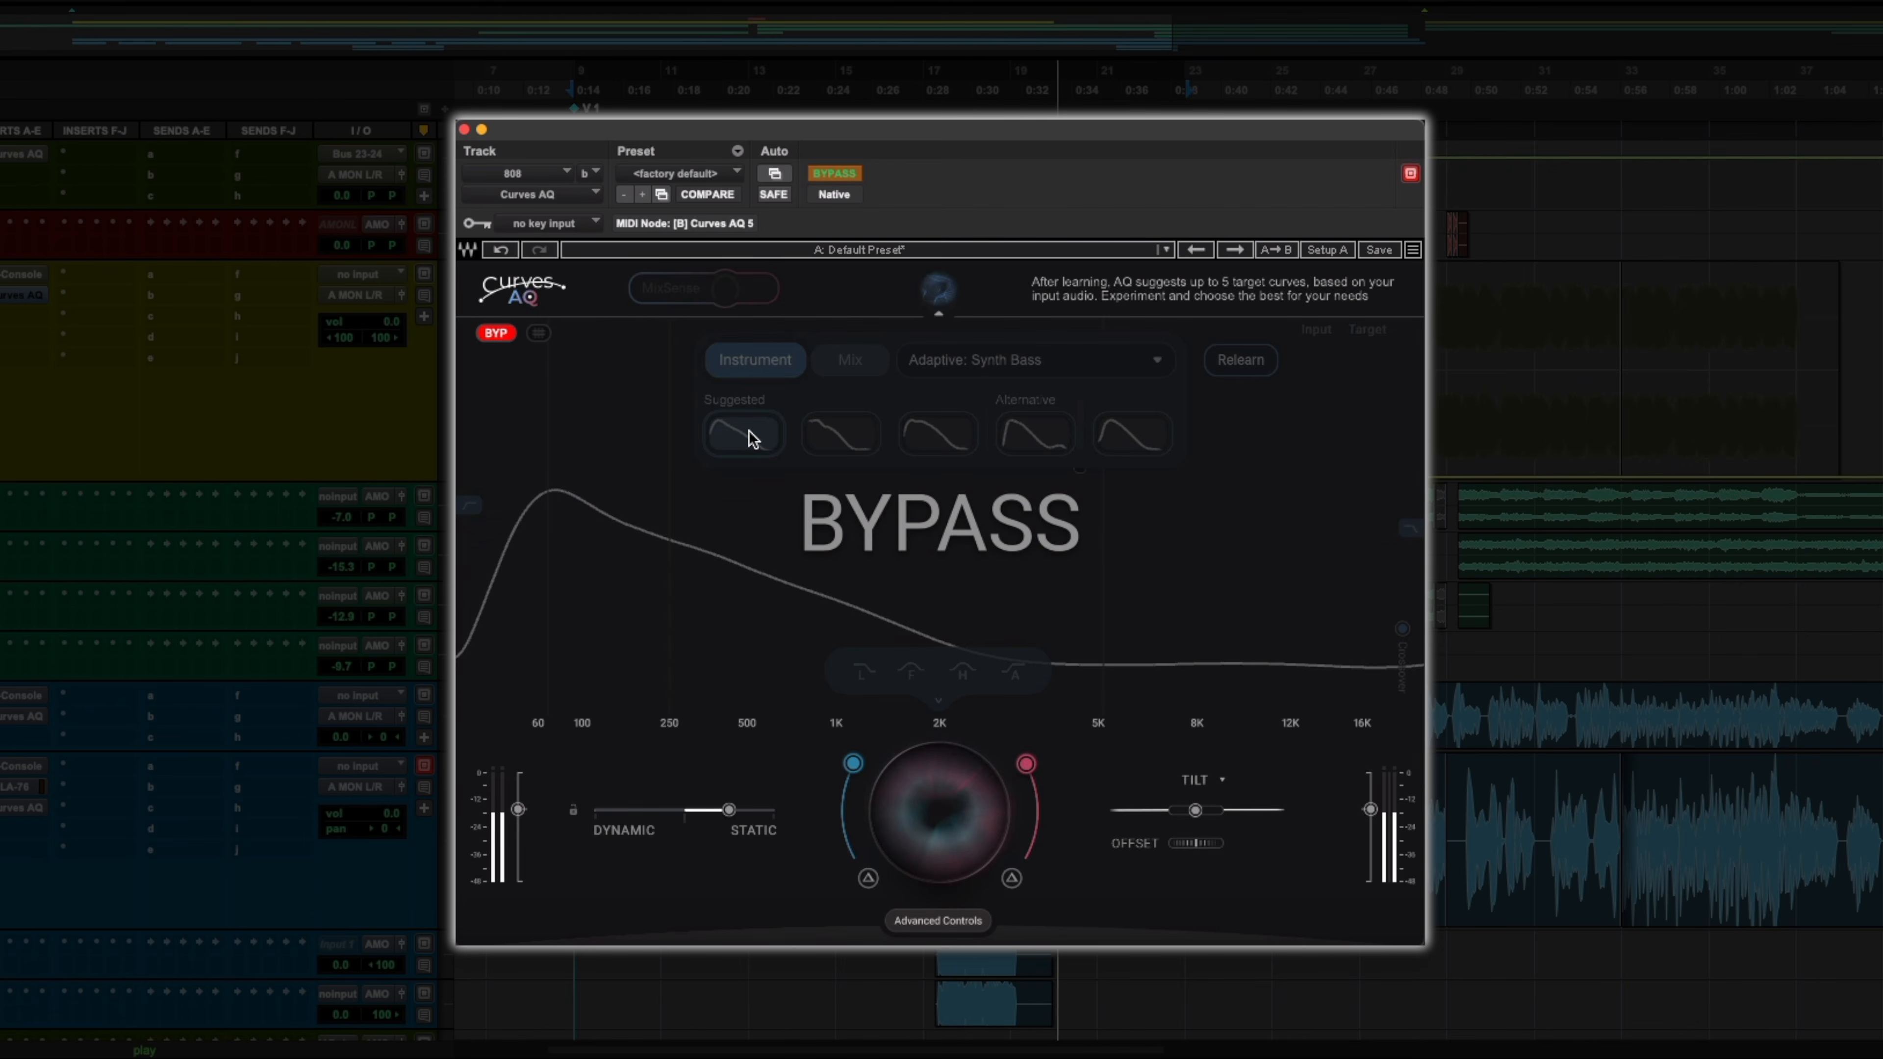
key("ctrl+super+b")
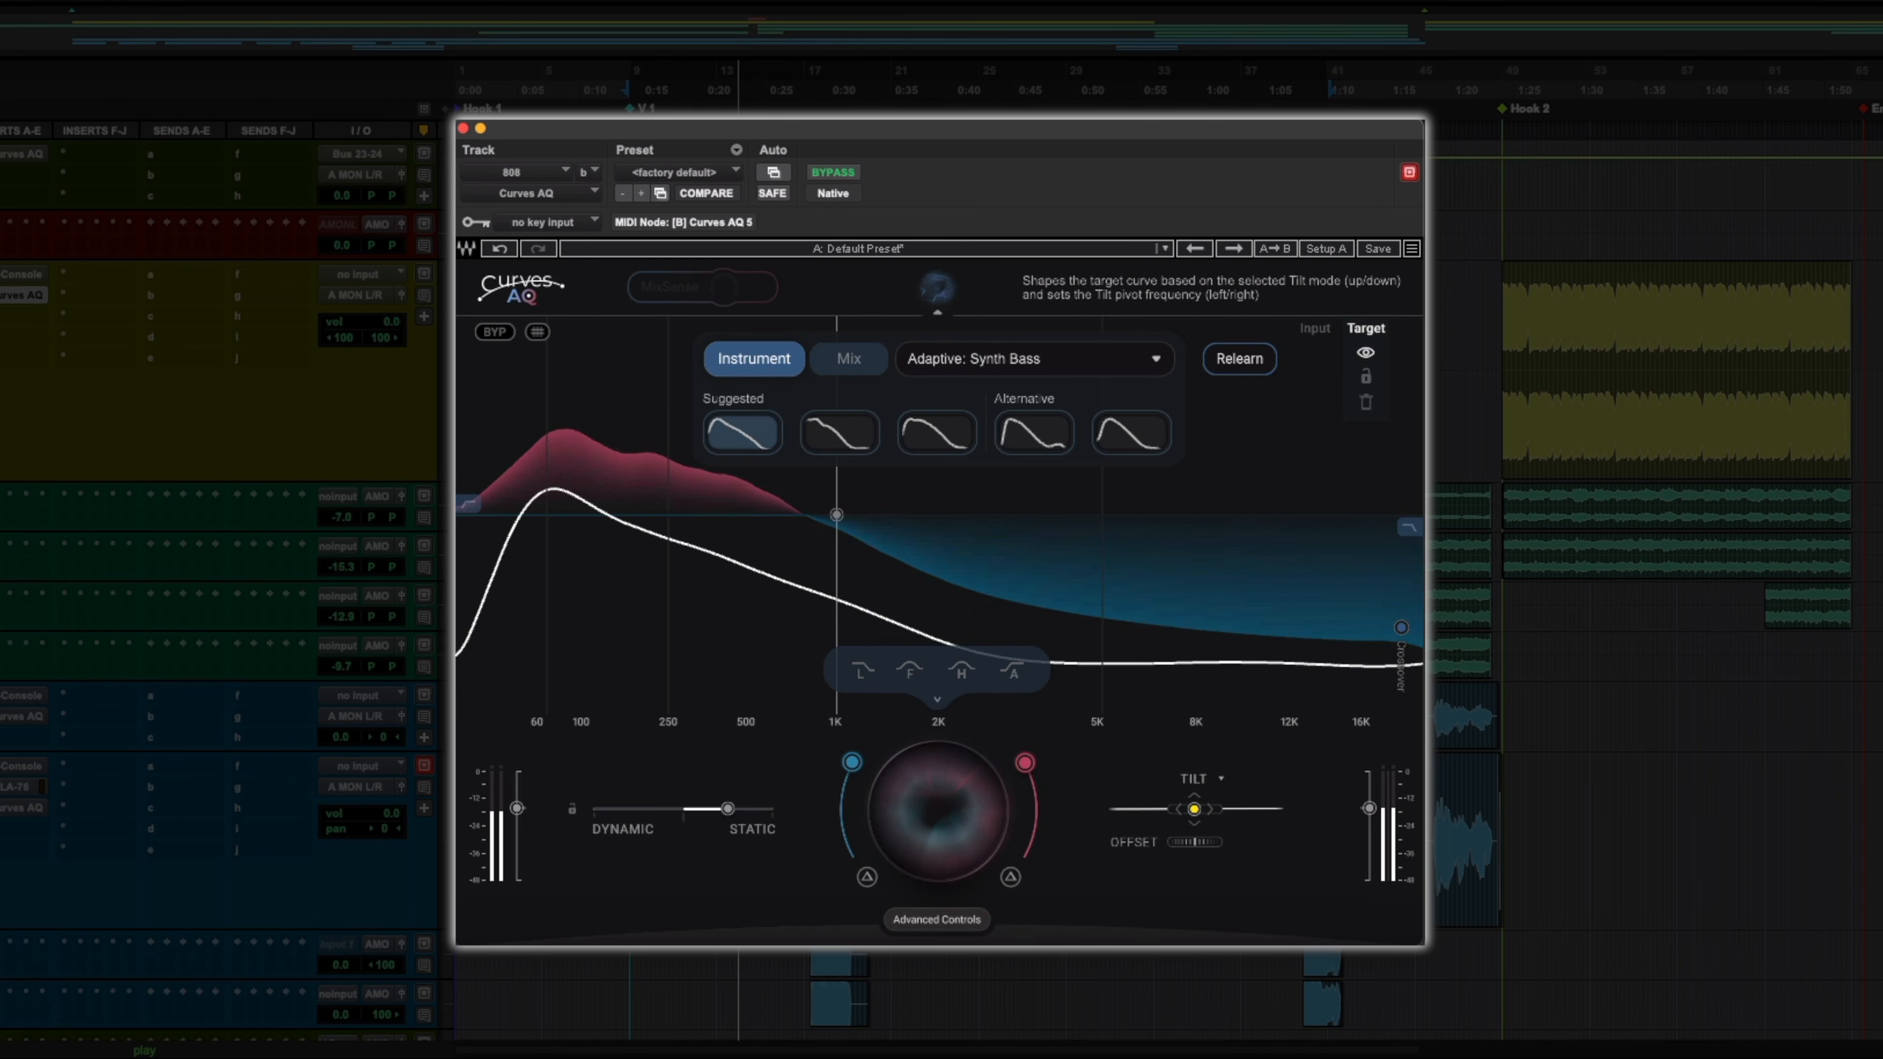
- Try the Hi-Tilt mode on the 808 target curve, tilting its high frequencies down
left_click(1201, 779)
left_click(1208, 835)
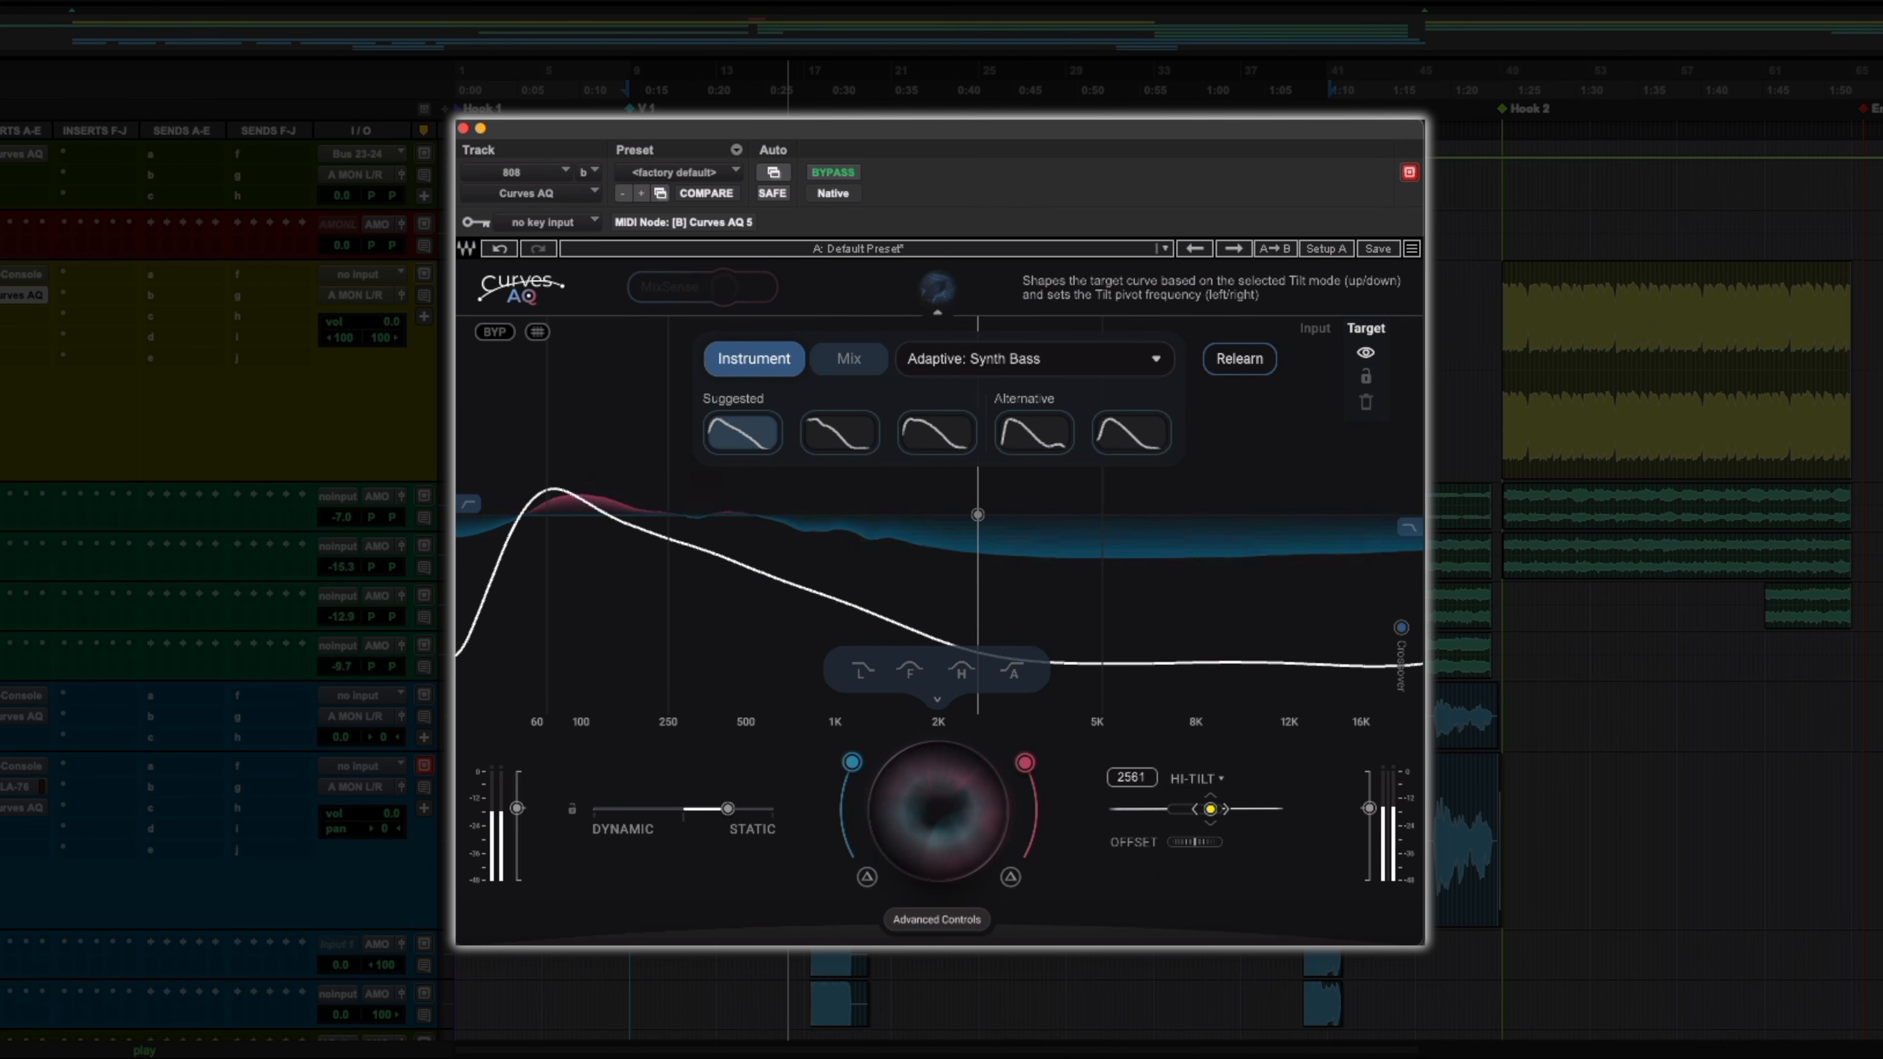
mouse_move(1212, 810)
left_mouse_down()
mouse_move(1212, 785)
mouse_move(1218, 840)
left_mouse_up()
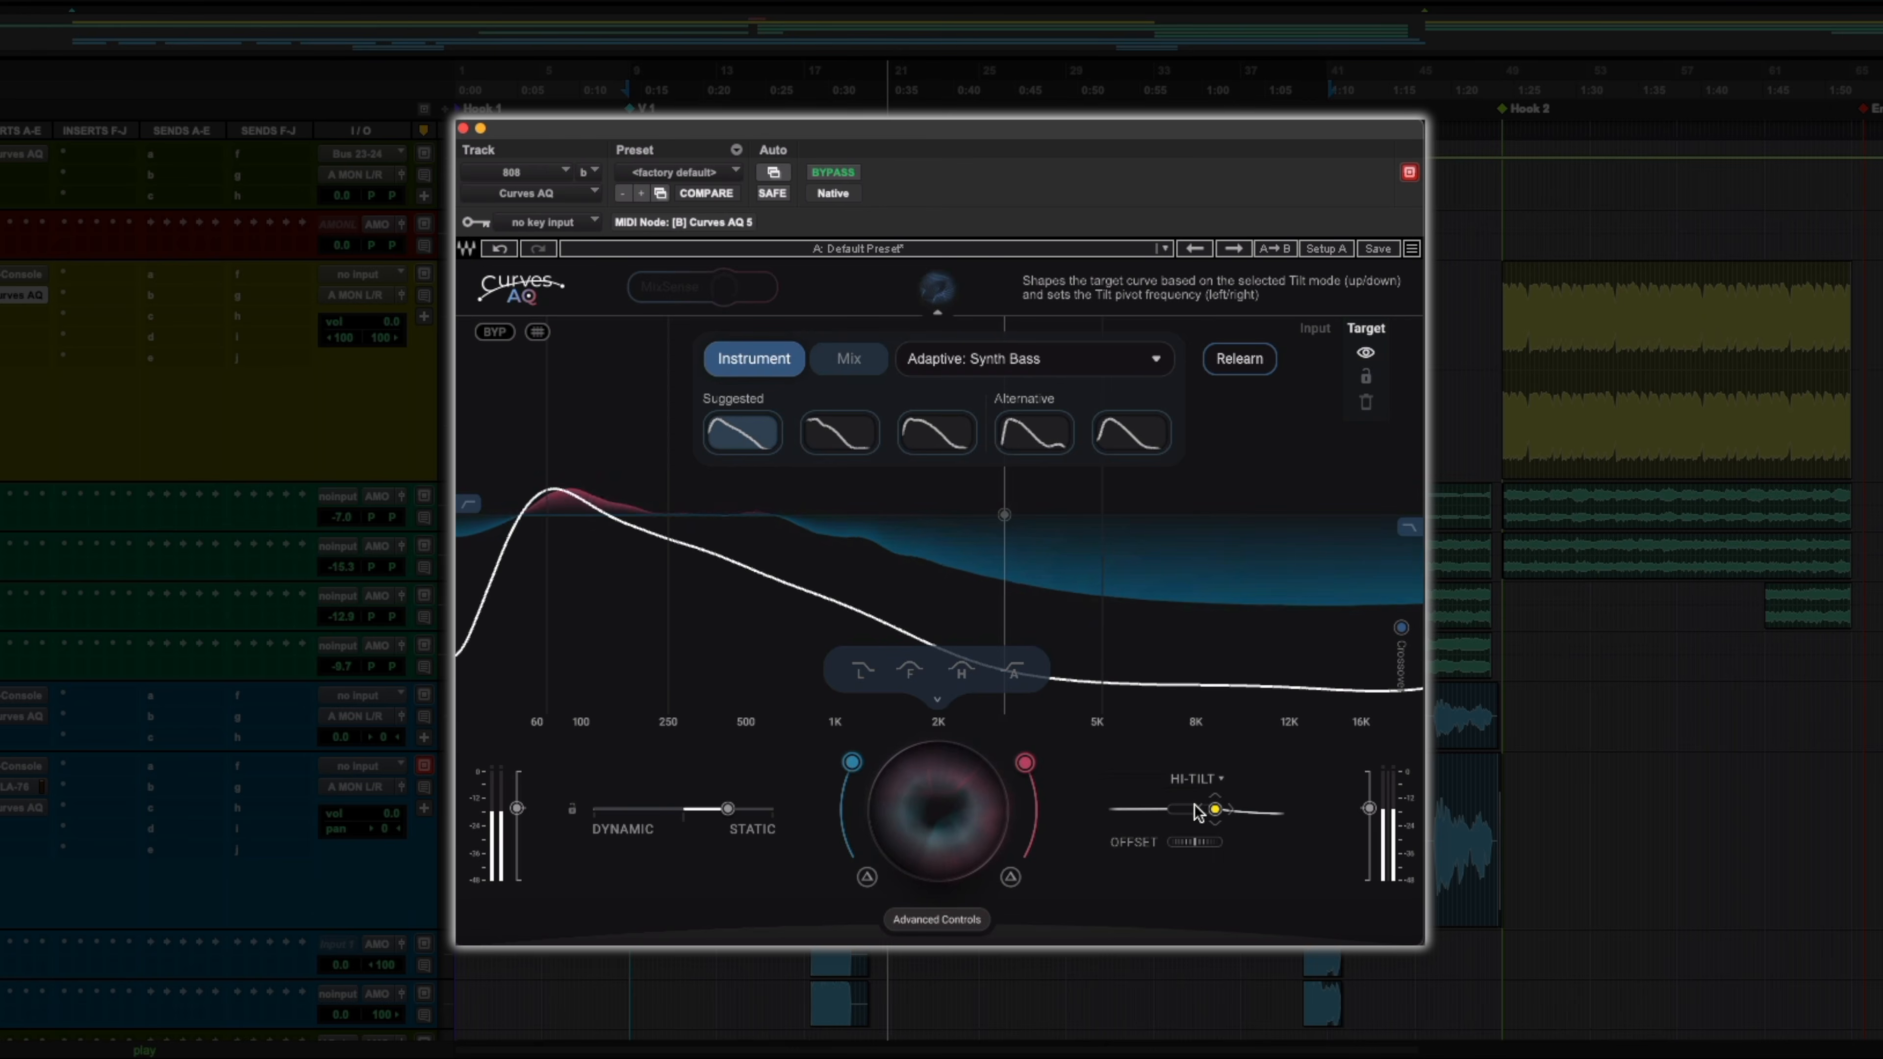
- Switch the 808 target curve to Lo-Tilt mode and try different low-frequency tilt amounts, including 11
left_click(1197, 780)
left_click(1227, 864)
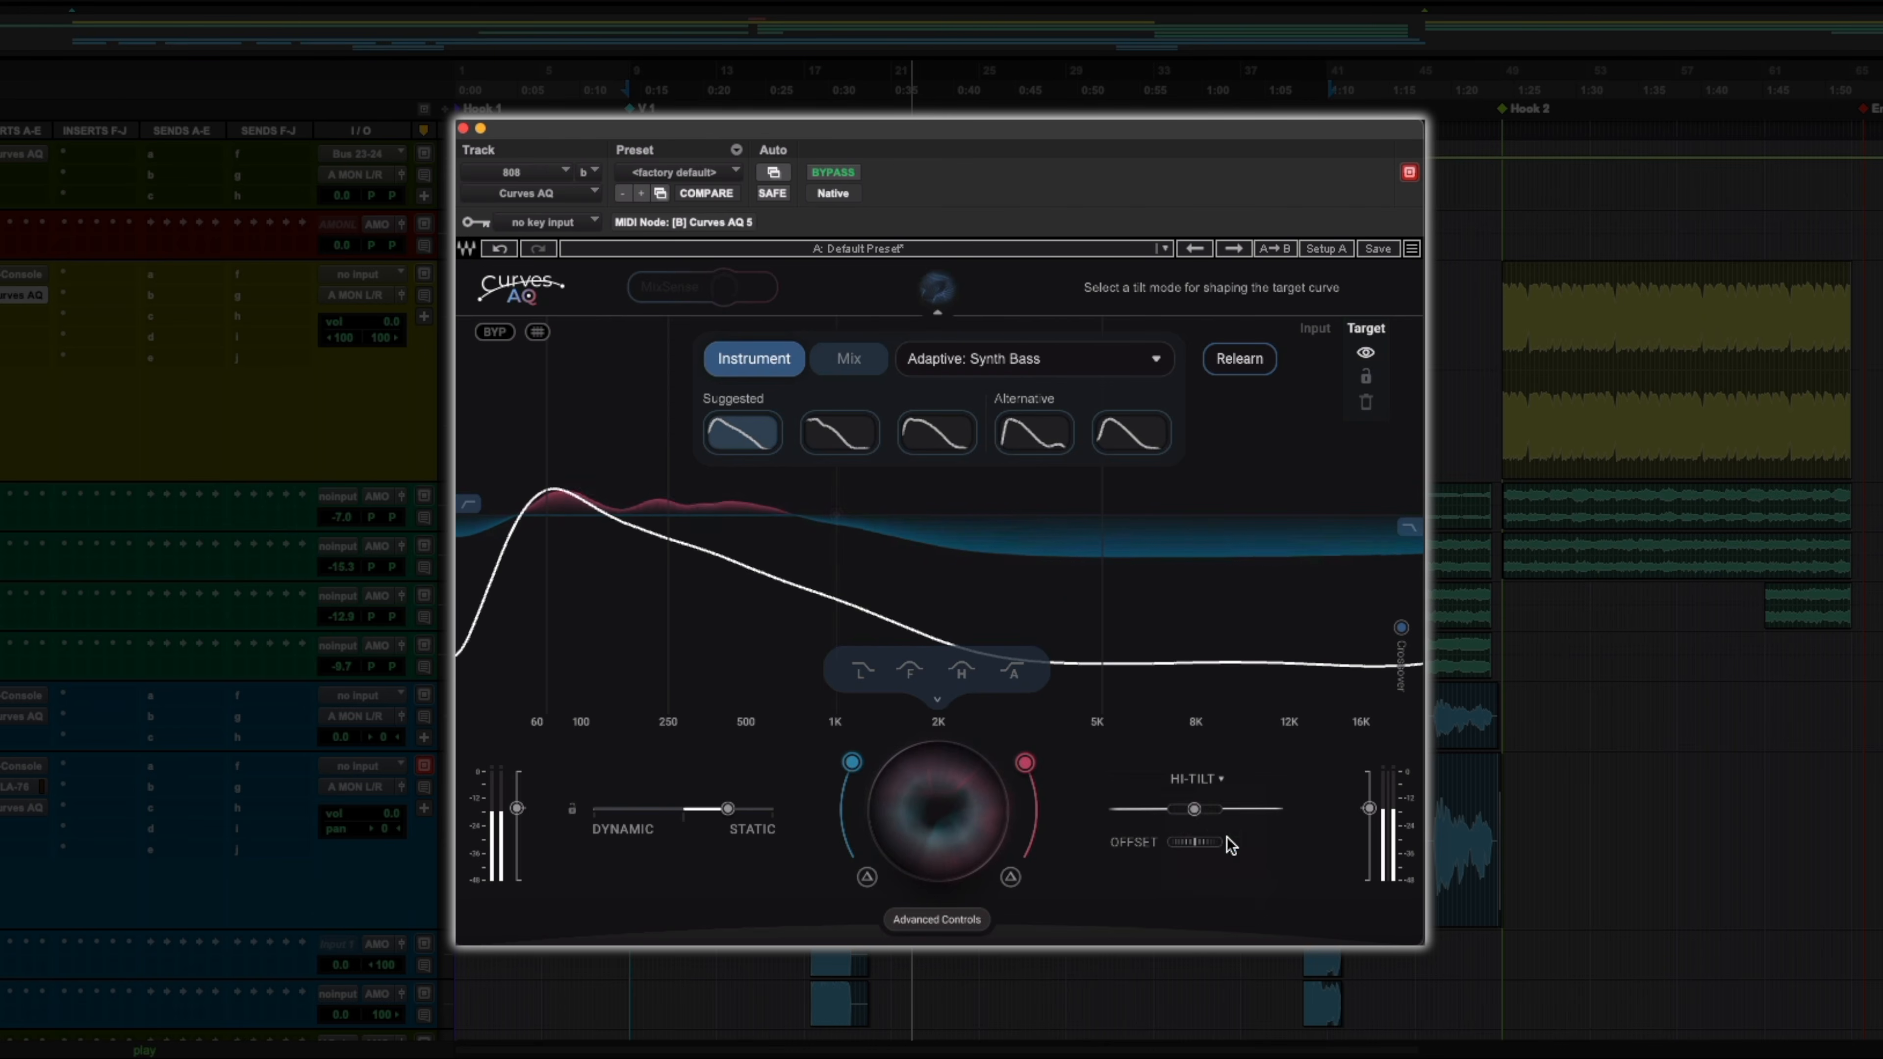
left_click_drag(1181, 809, 1178, 808)
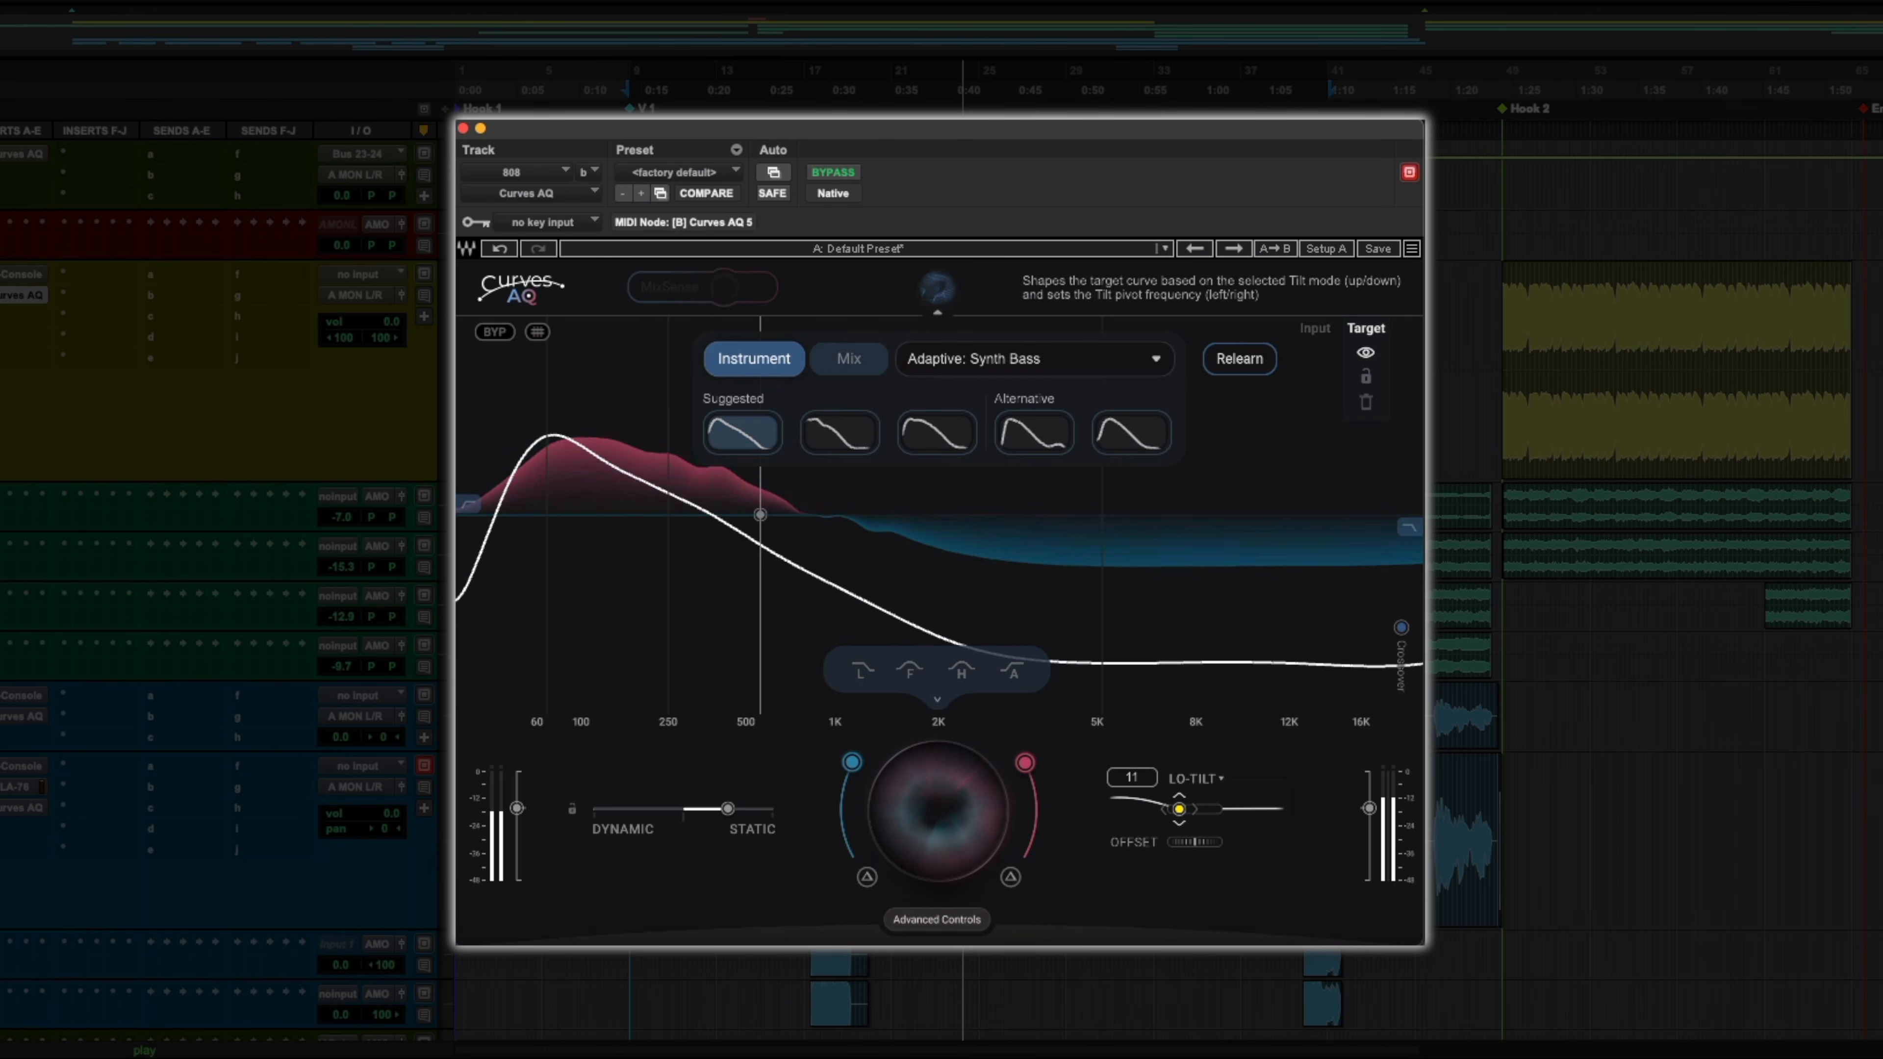
left_click_drag(1179, 808, 1179, 815)
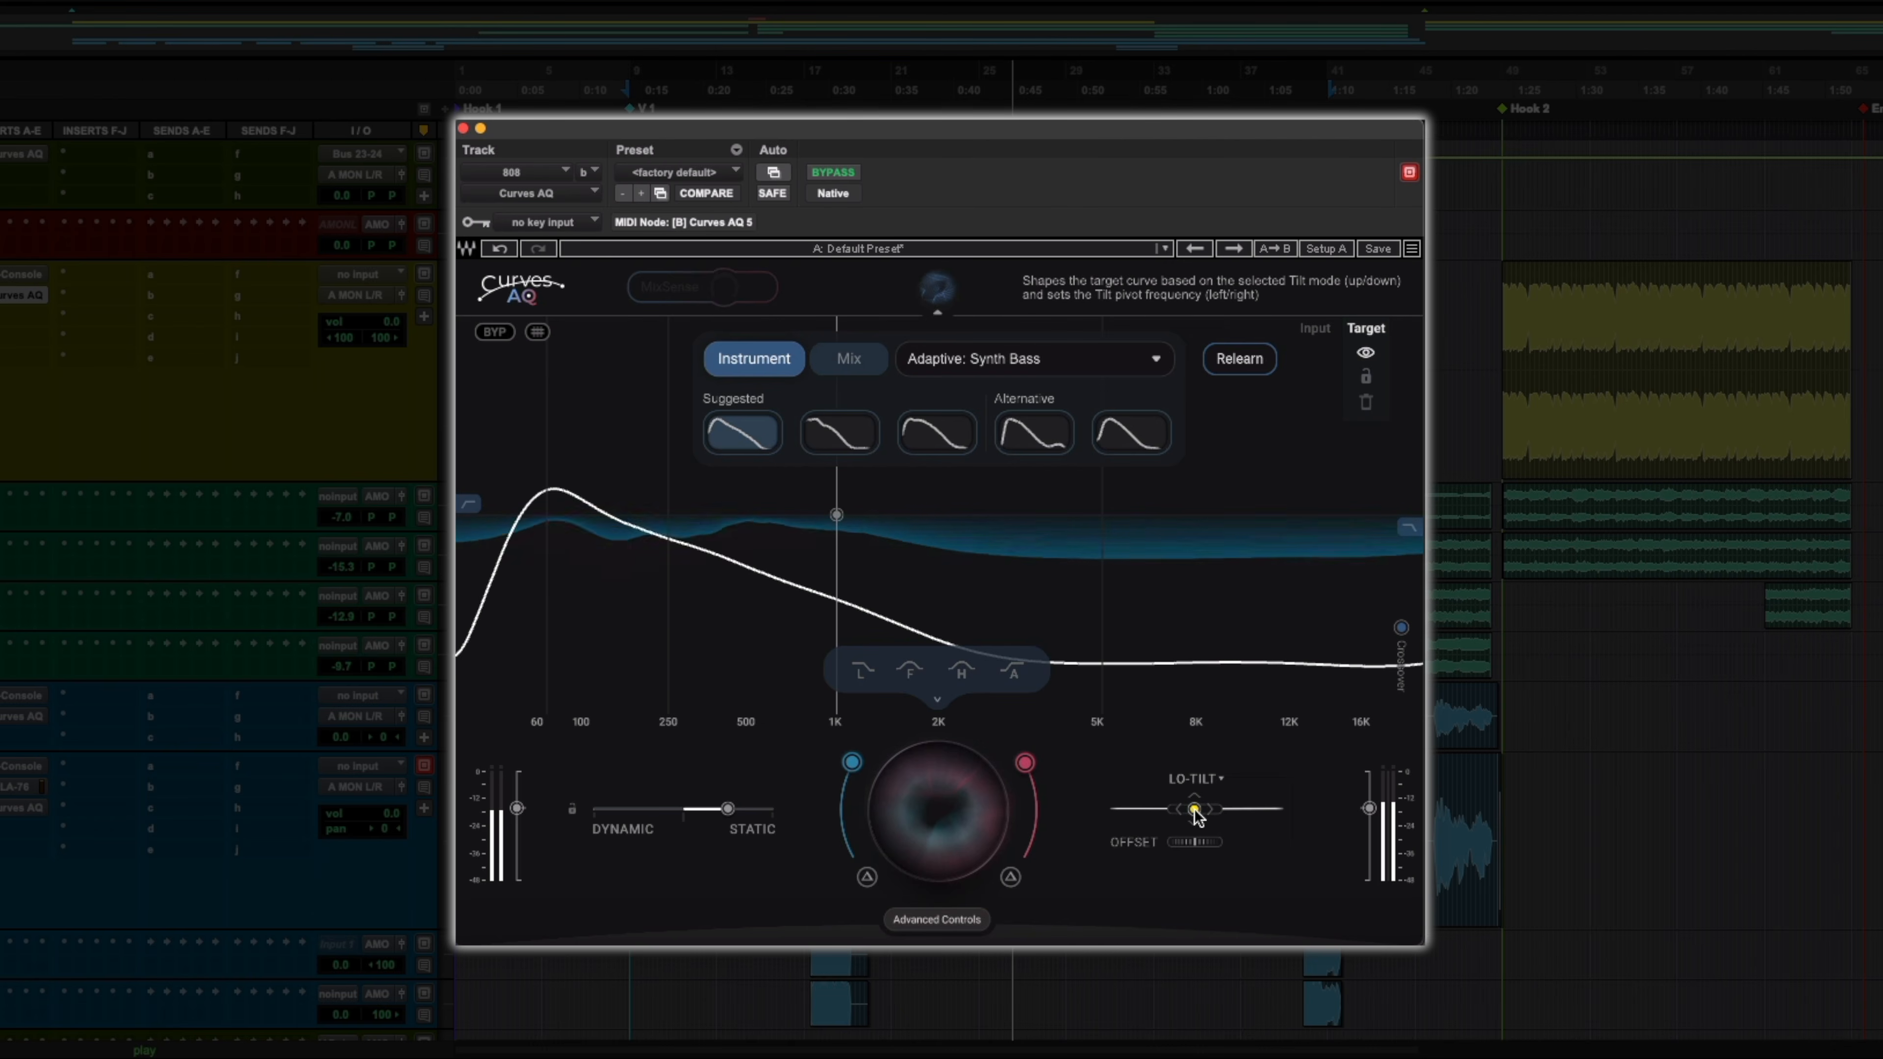
- Set the target curve offset to 23 for the Synth Pad on Lead 1 and compare it with bypass
left_click_drag(1194, 842, 1194, 801)
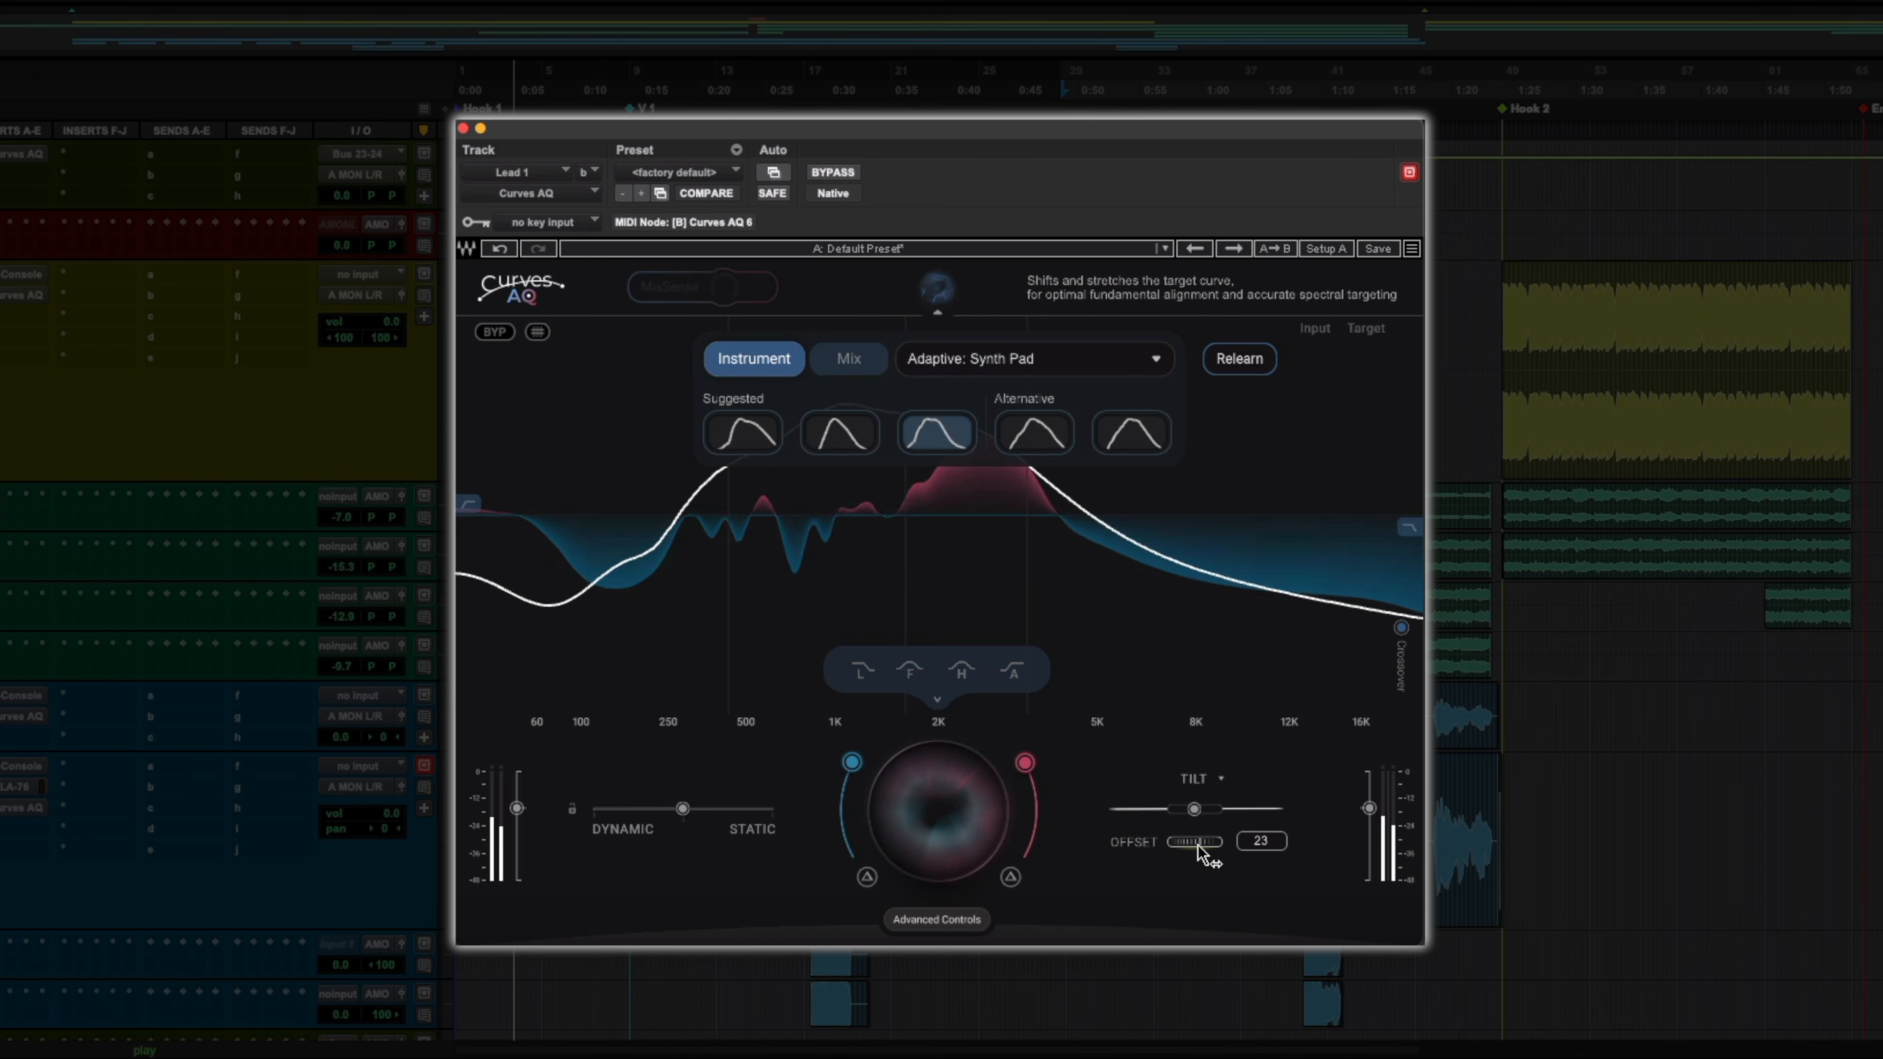
left_click(832, 172)
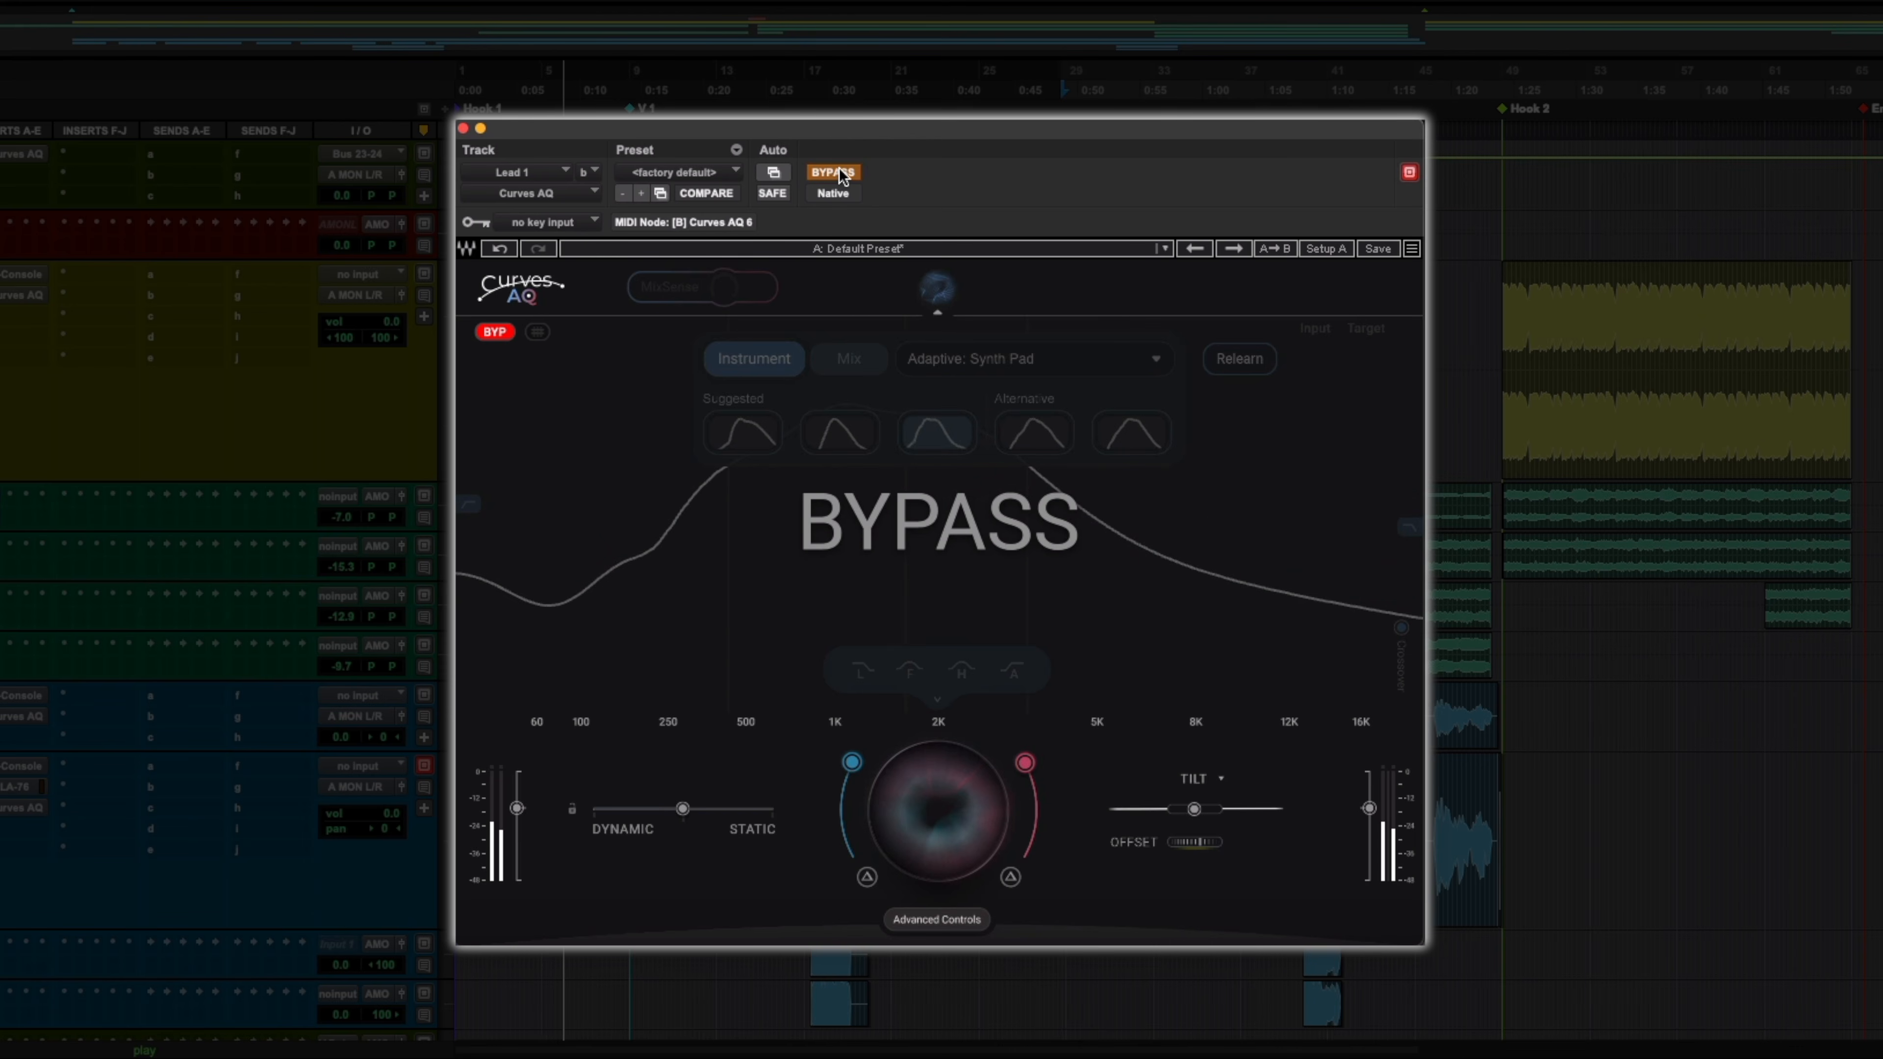
left_click(832, 172)
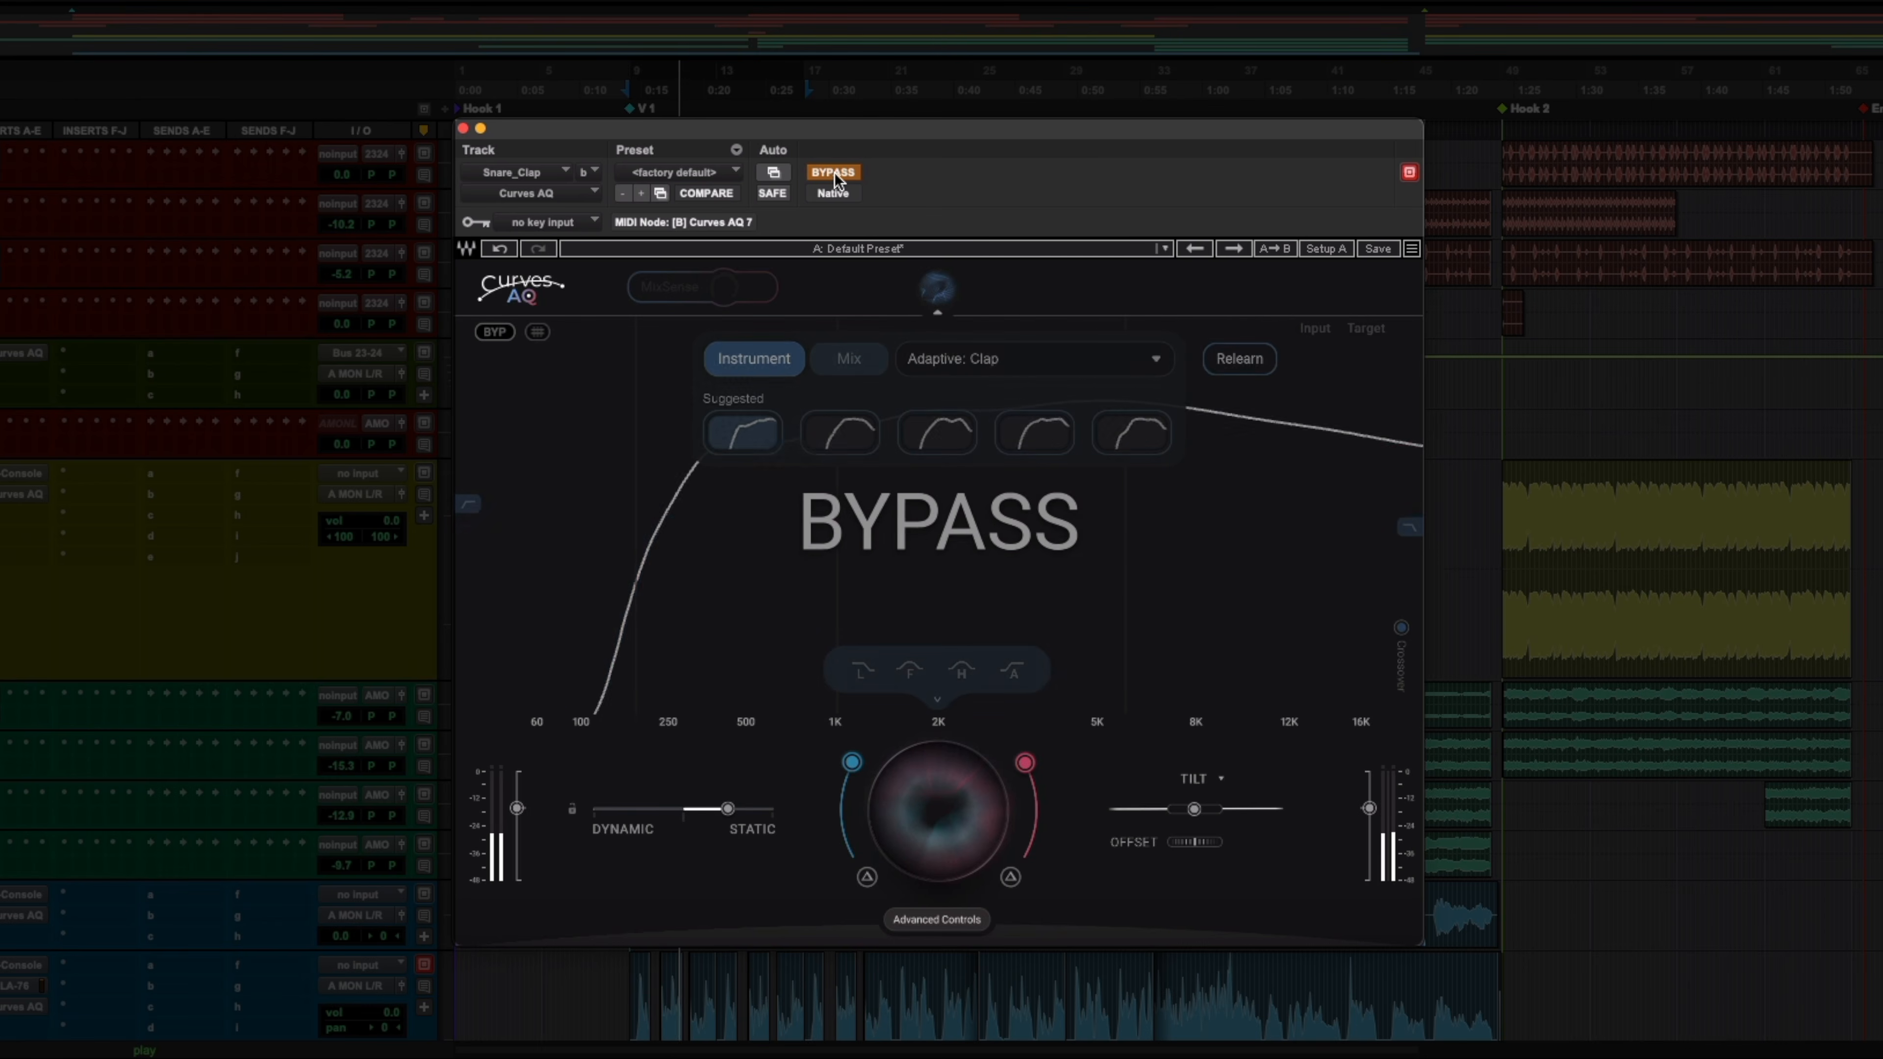
- Take the EQ on Snare_Clap out of bypass and audition the second to fifth suggested Clap target curves
left_click(832, 172)
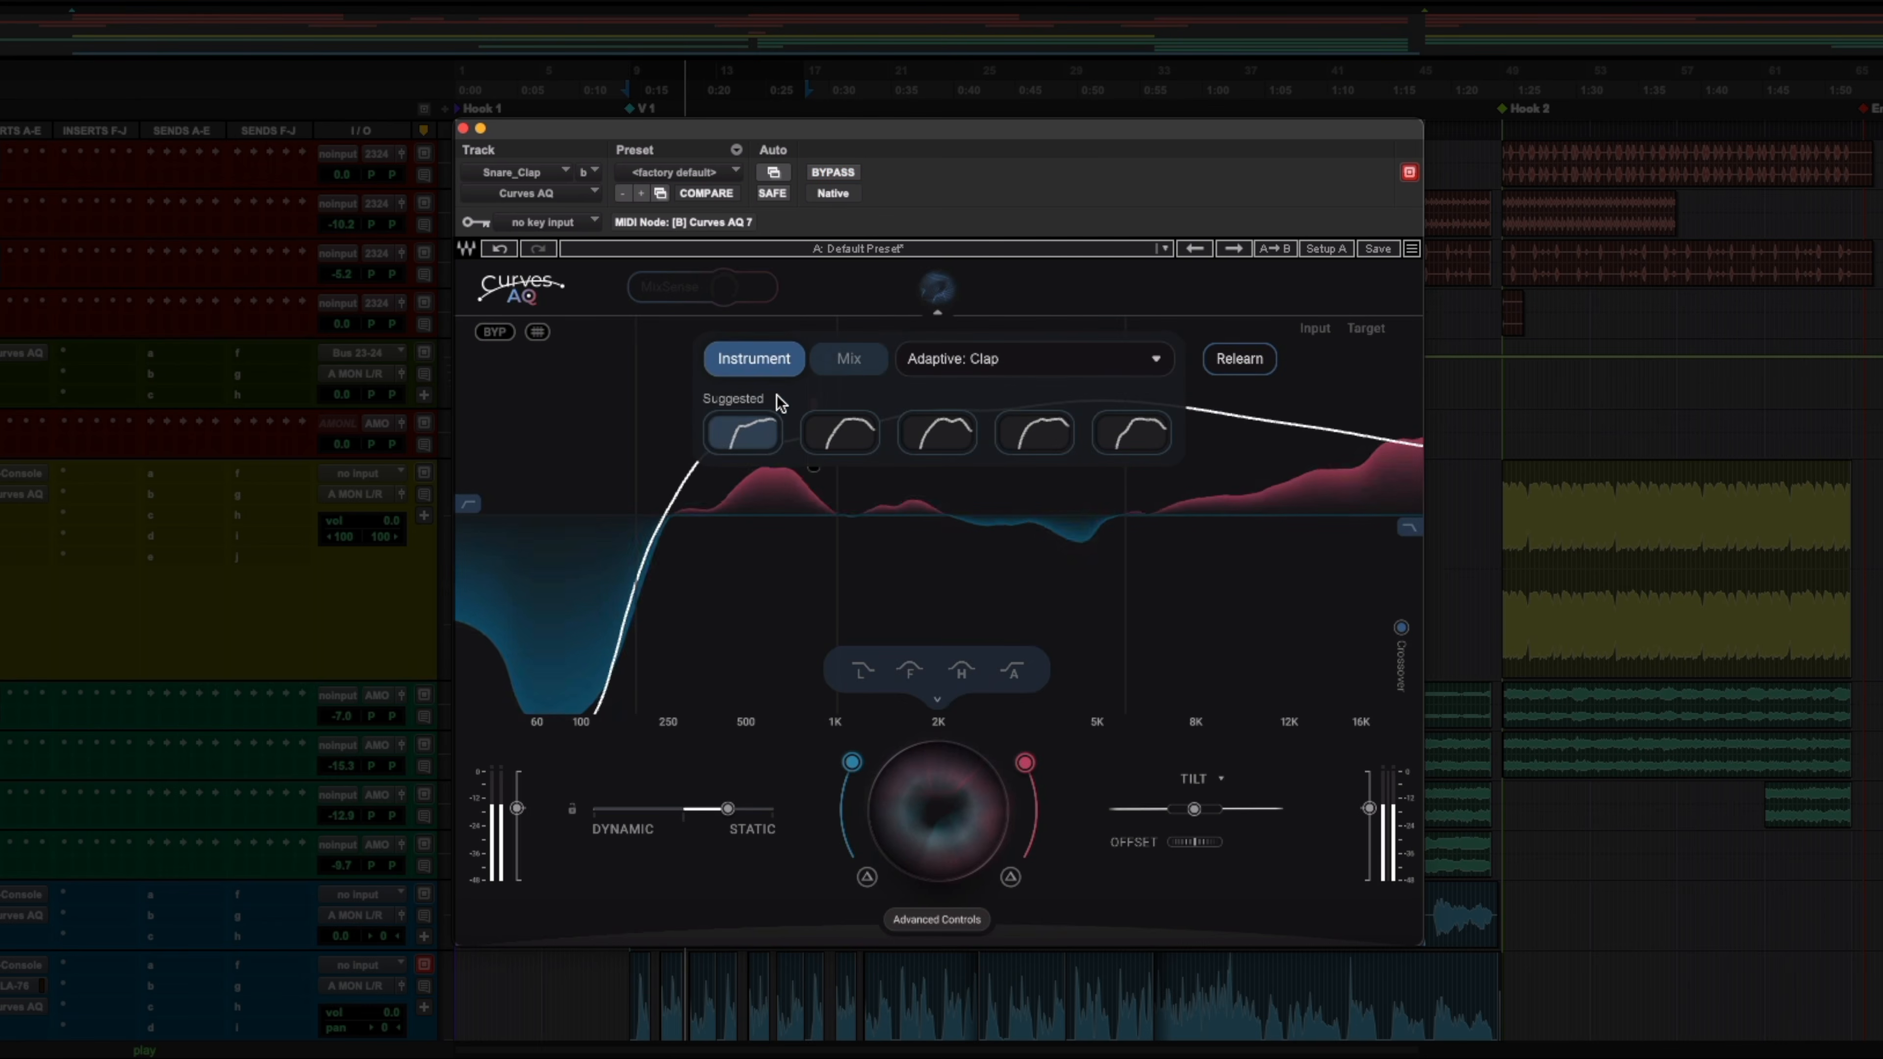
left_click(851, 443)
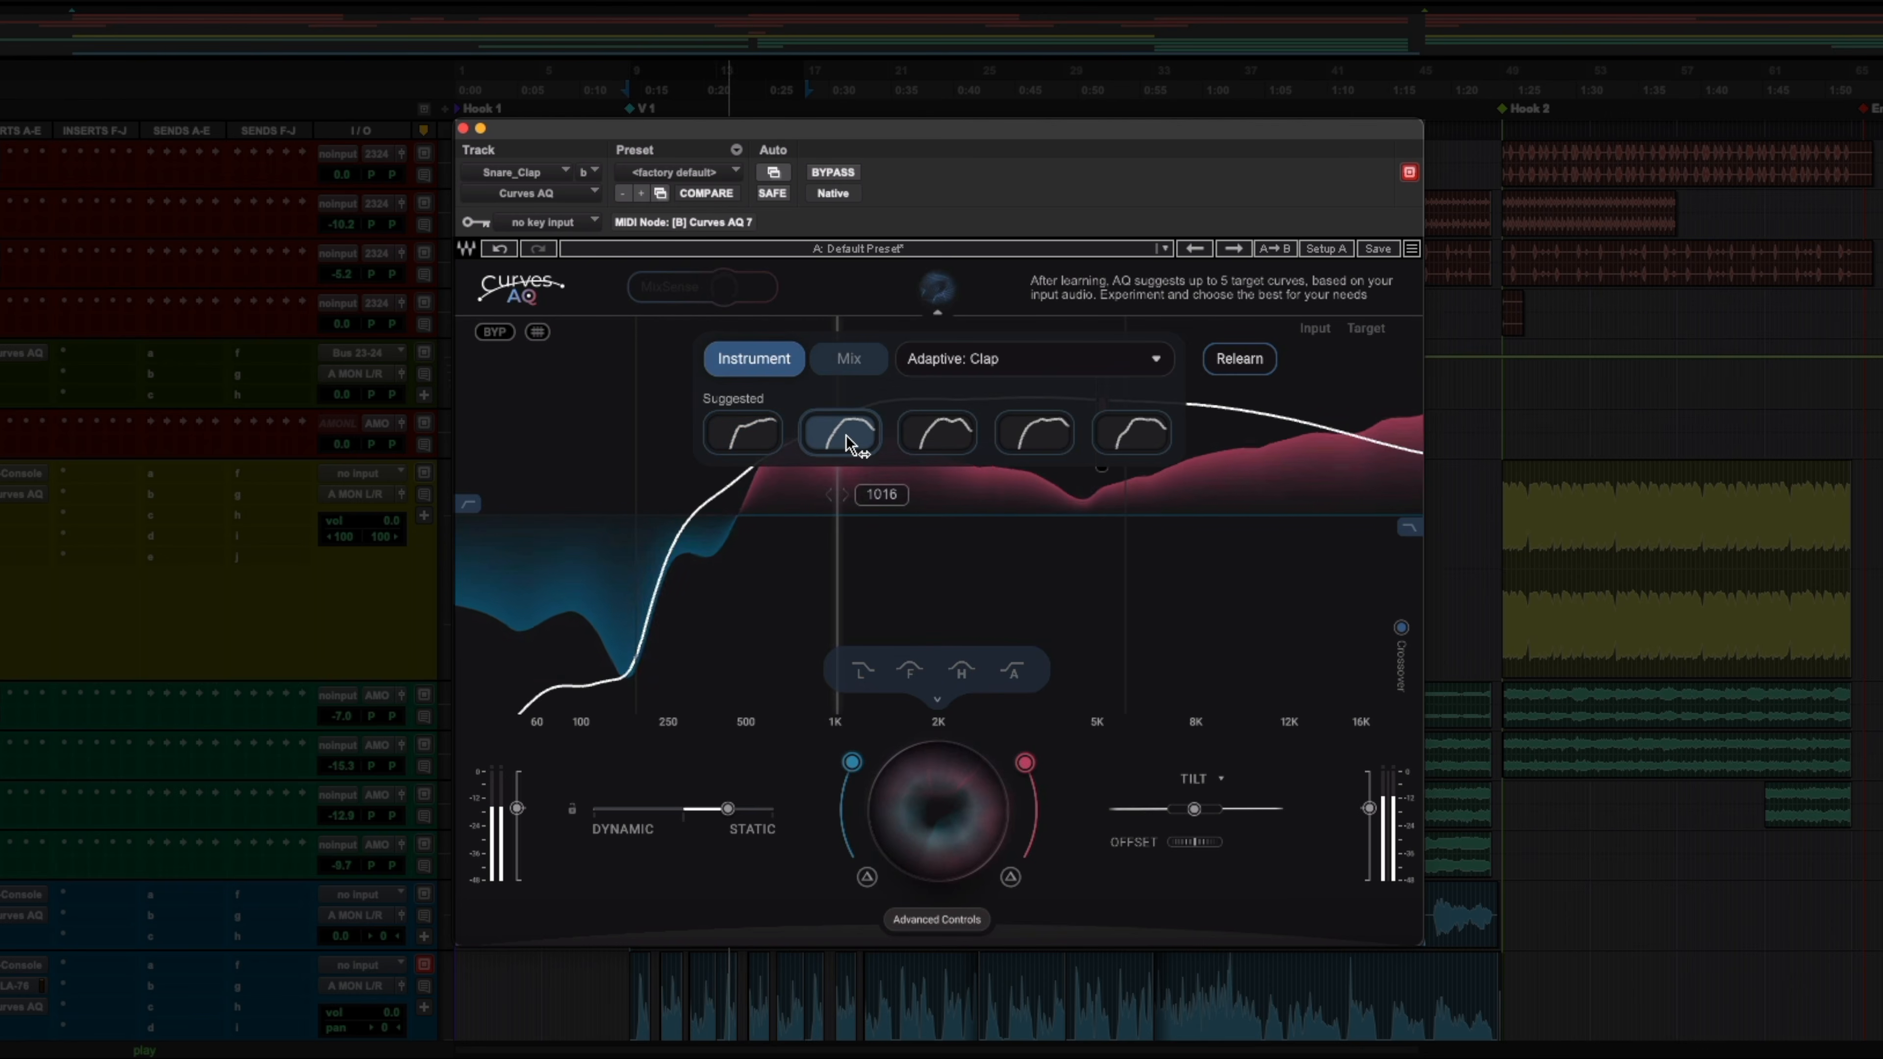
left_click(943, 433)
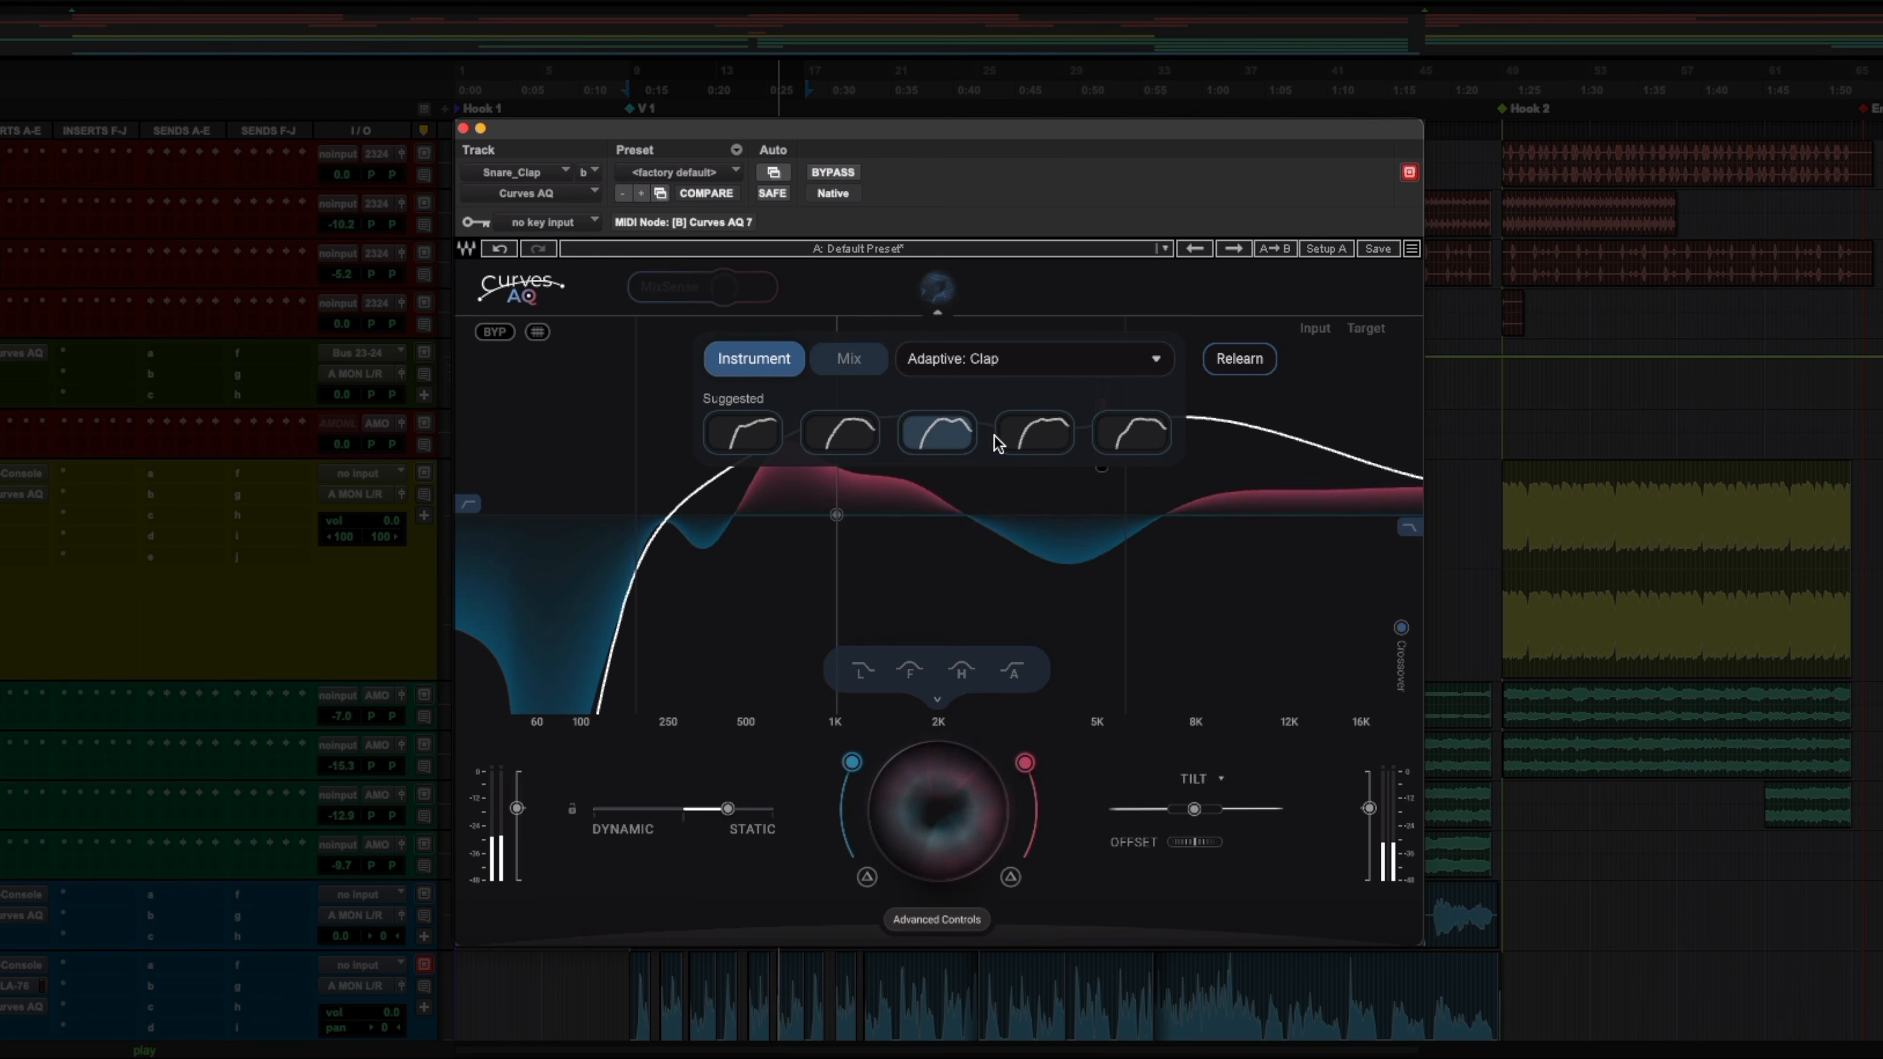
left_click(1034, 440)
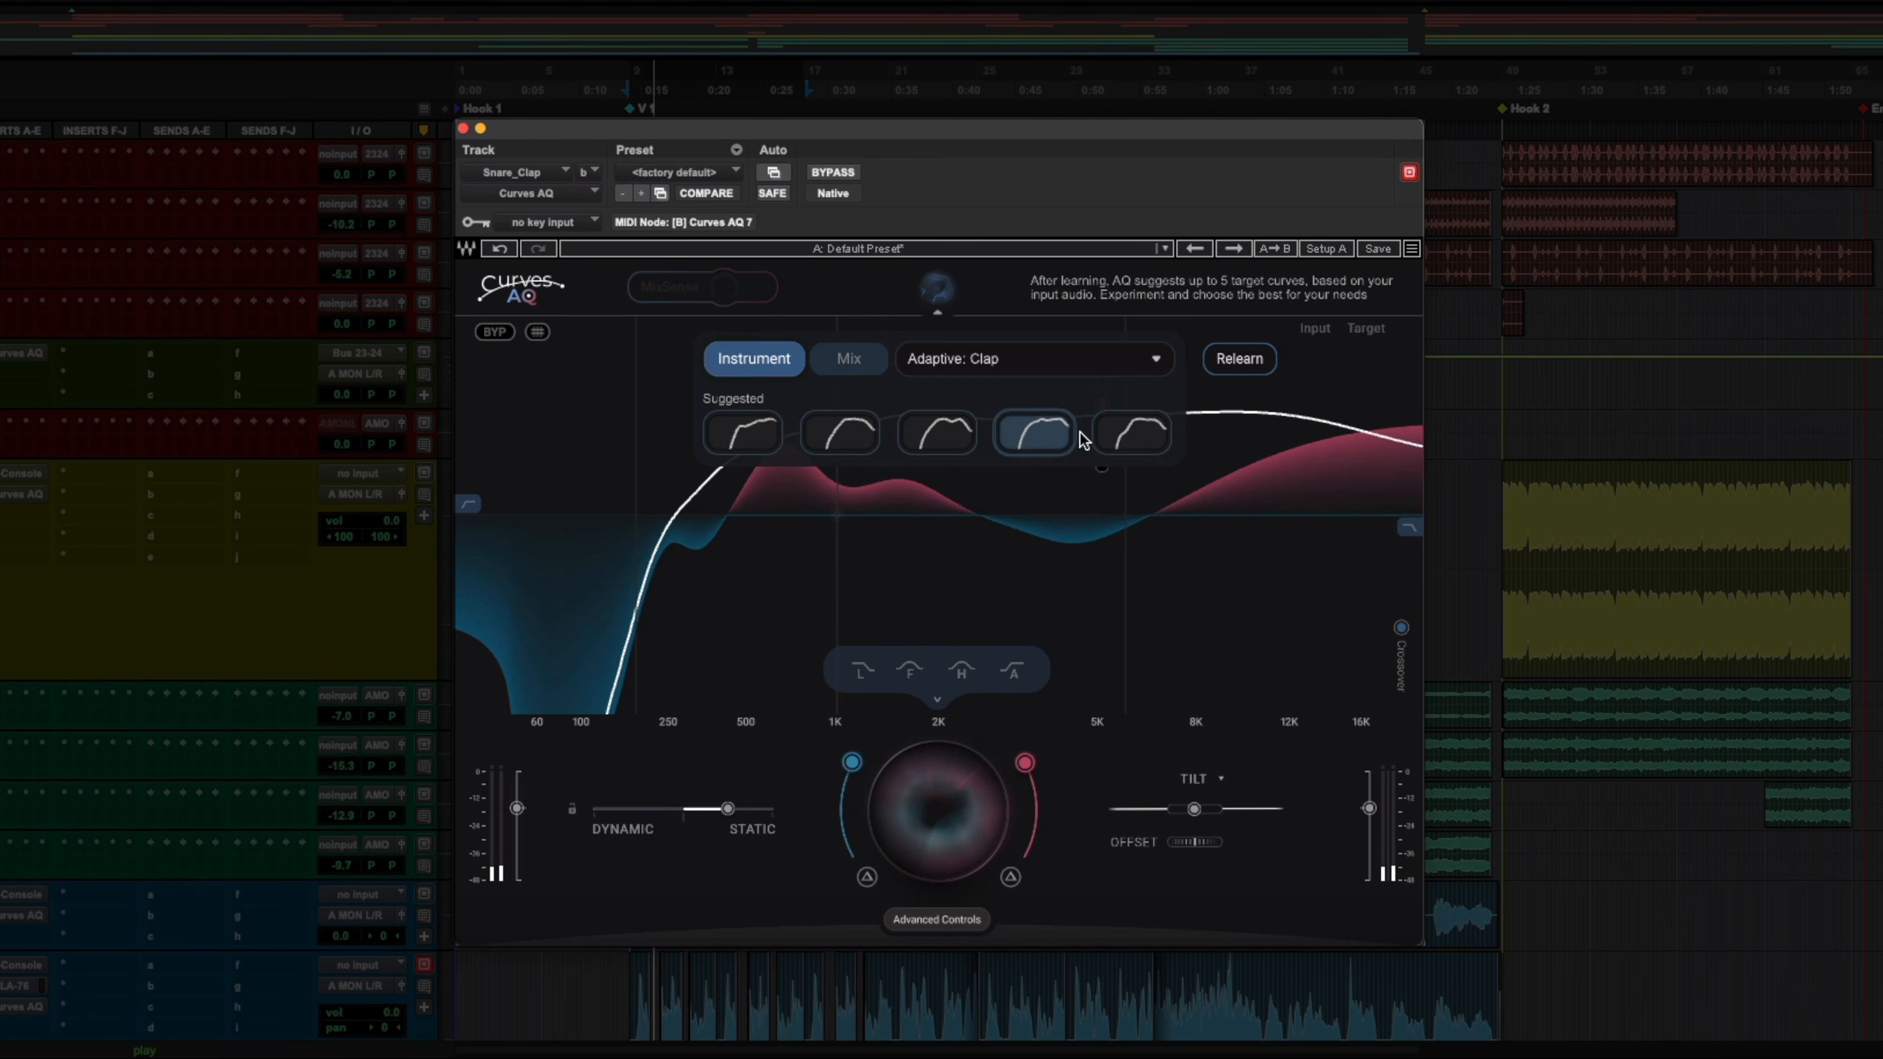
left_click(1132, 439)
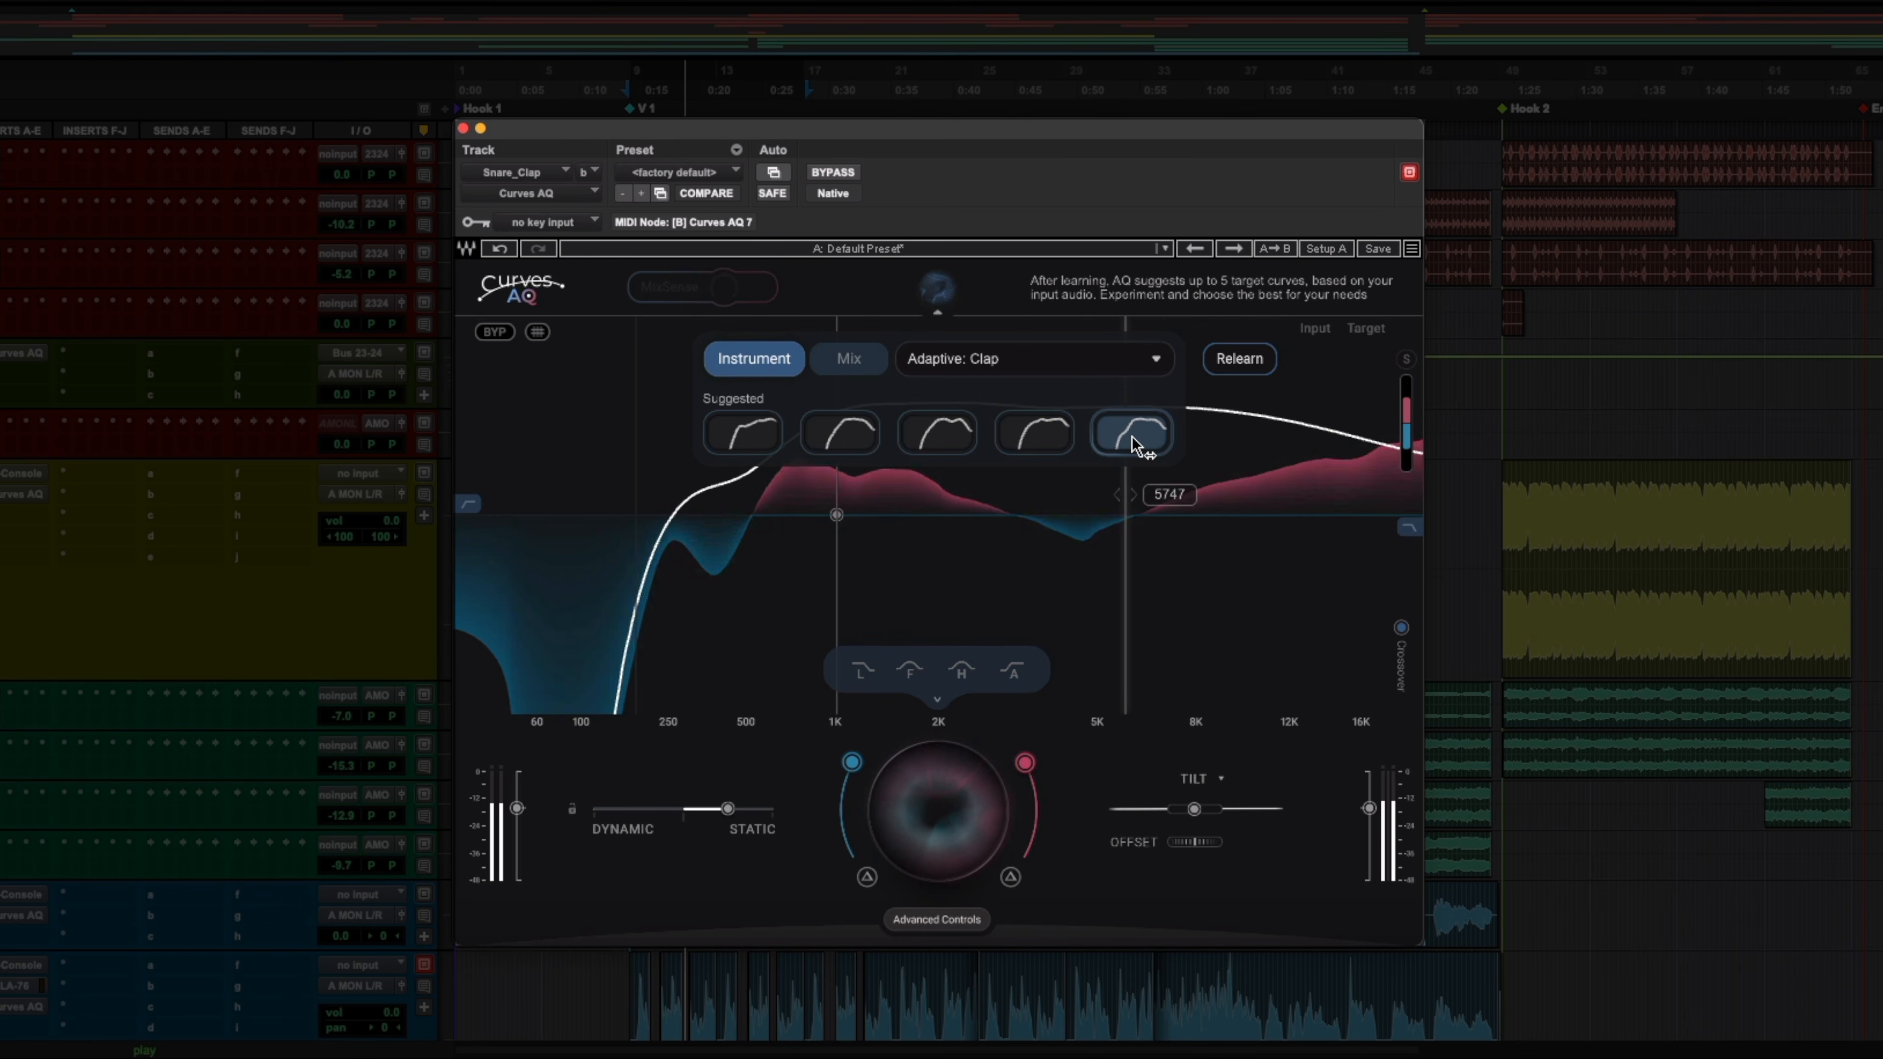
- Compare the fifth Clap curve with bypass and select the first suggested target curve
left_click(833, 173)
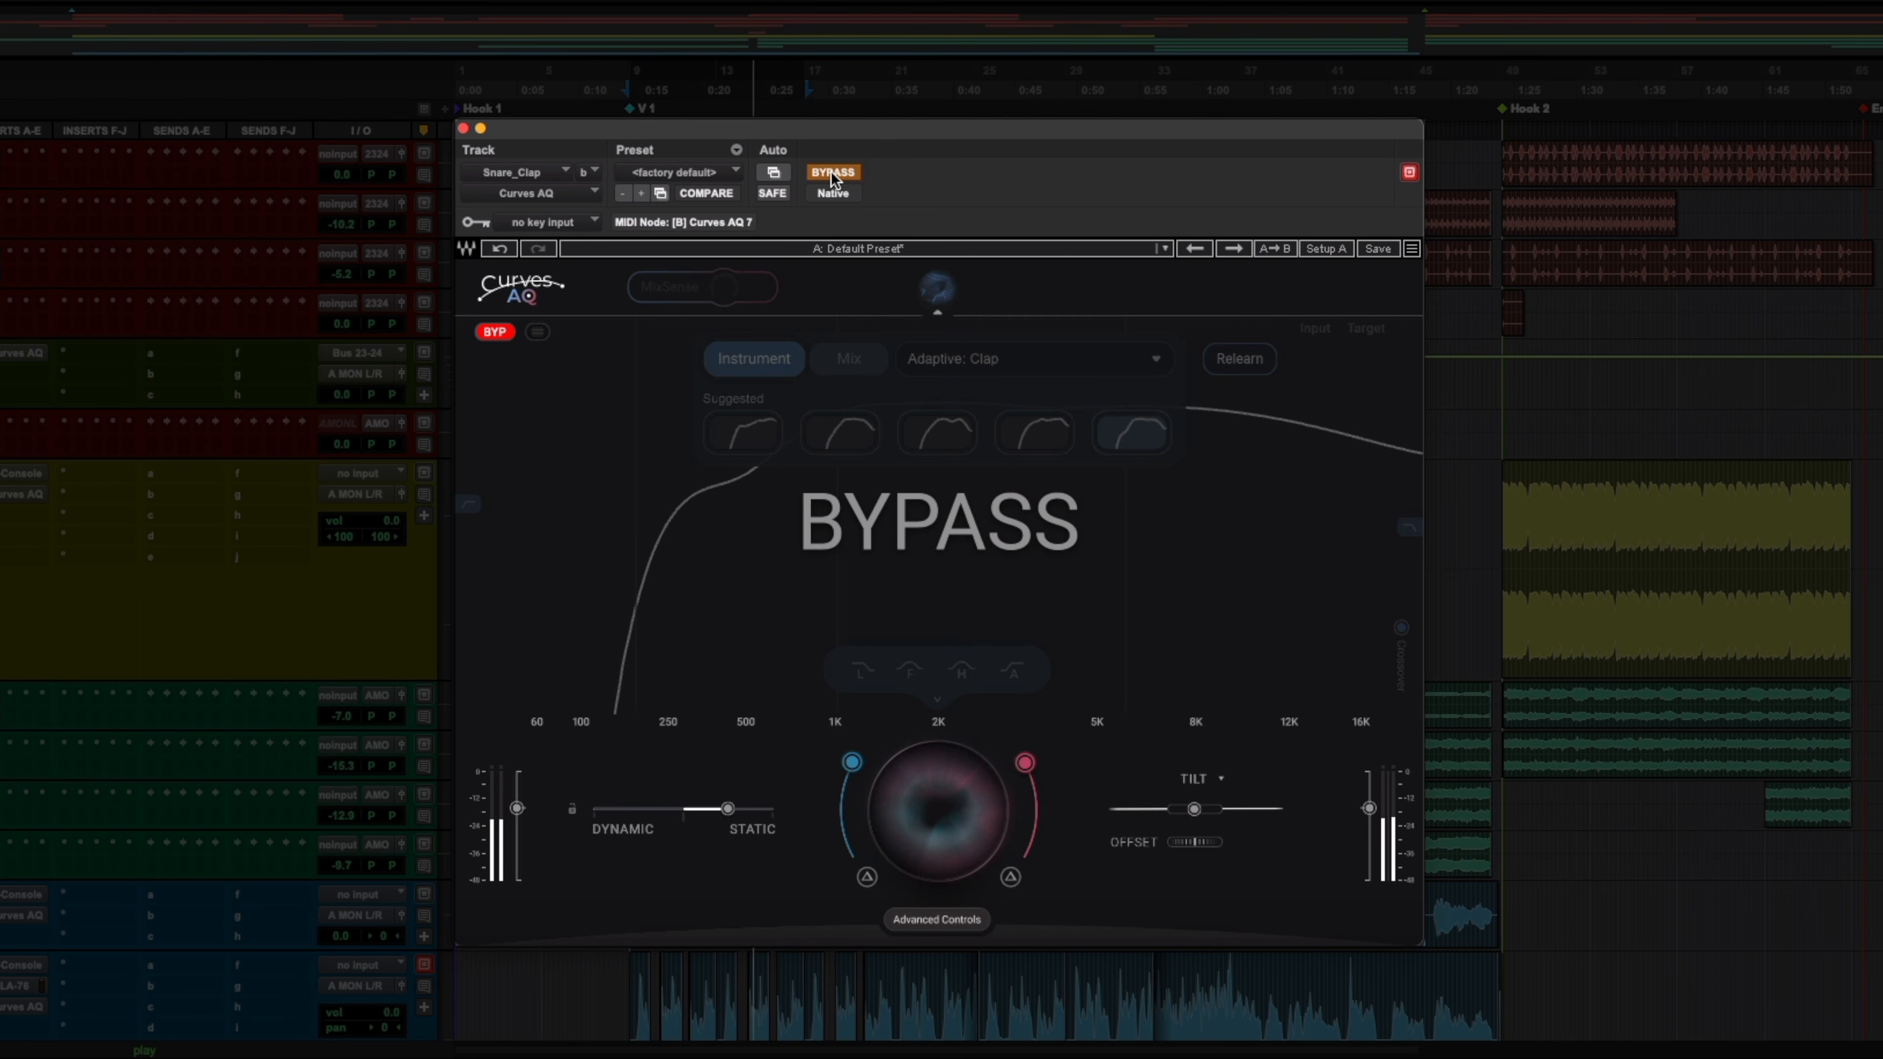
left_click(833, 172)
left_click(745, 433)
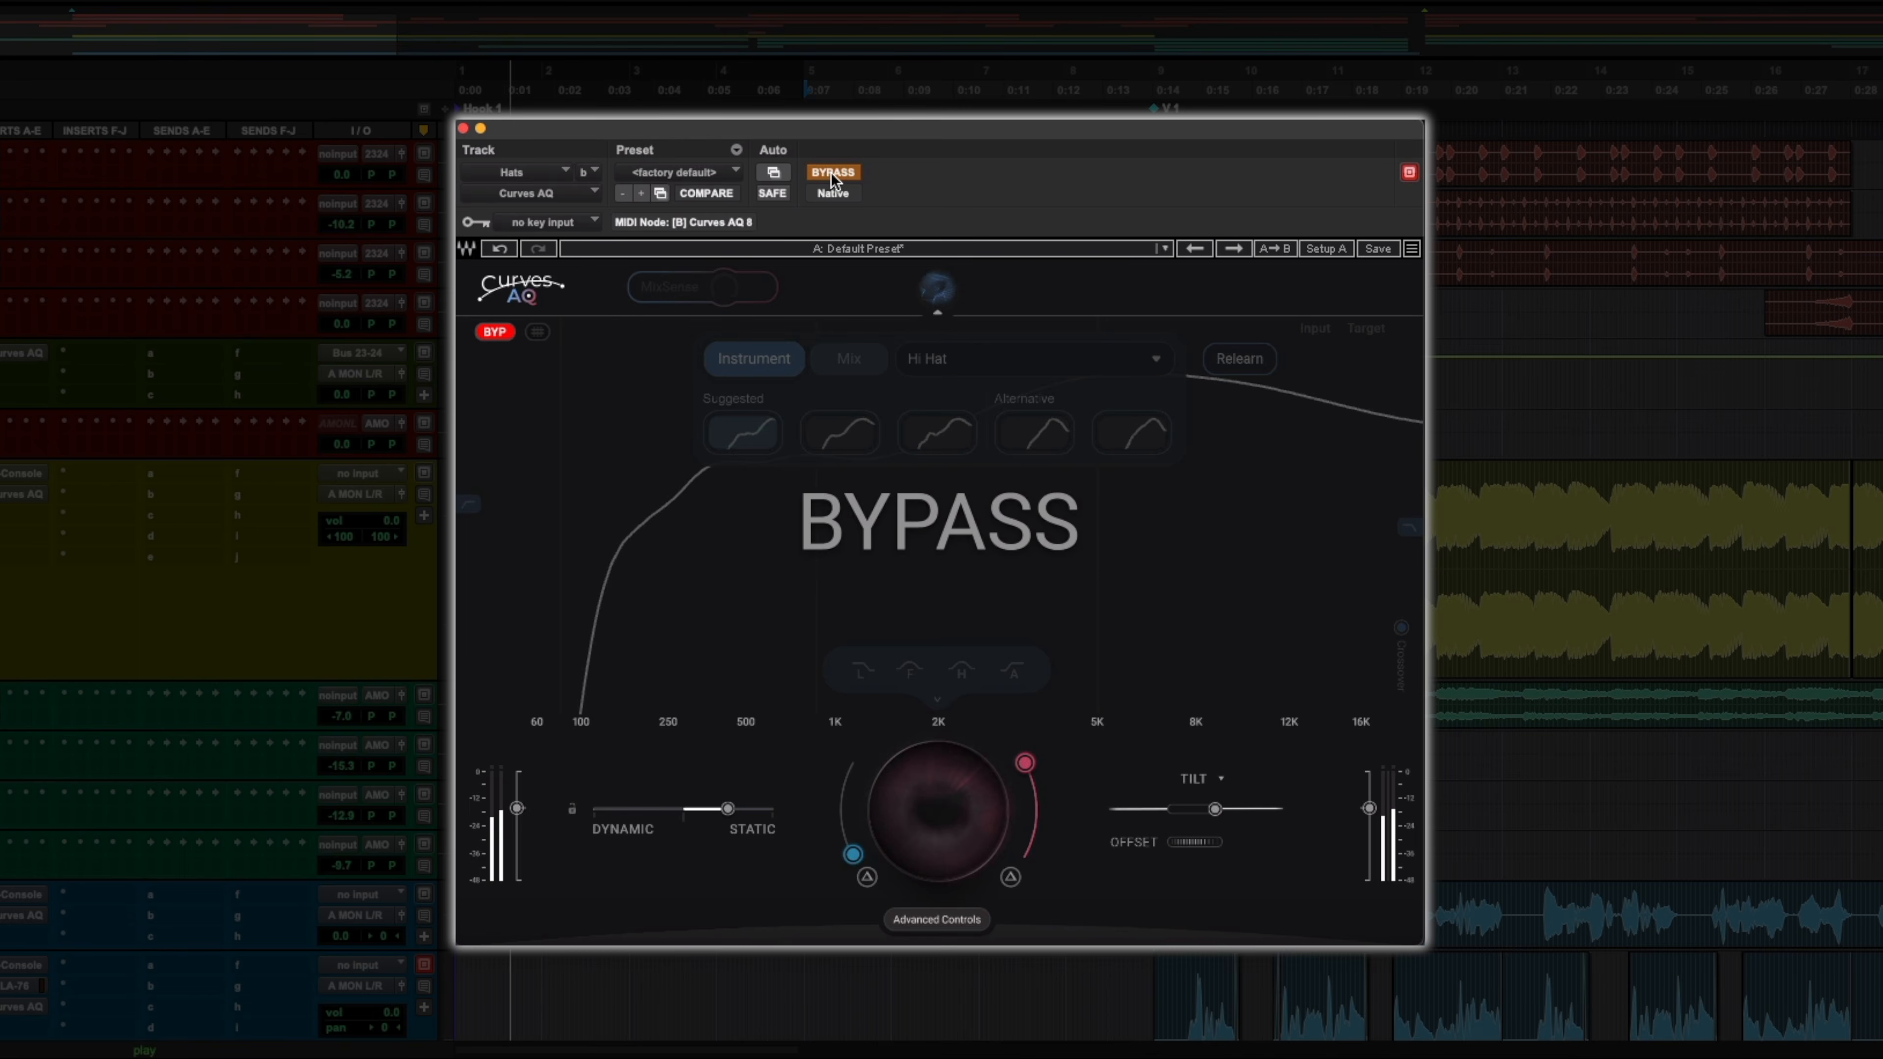
- Take the EQ on Hats out of bypass and audition the other suggested and alternative Hi Hat target curves
left_click(831, 173)
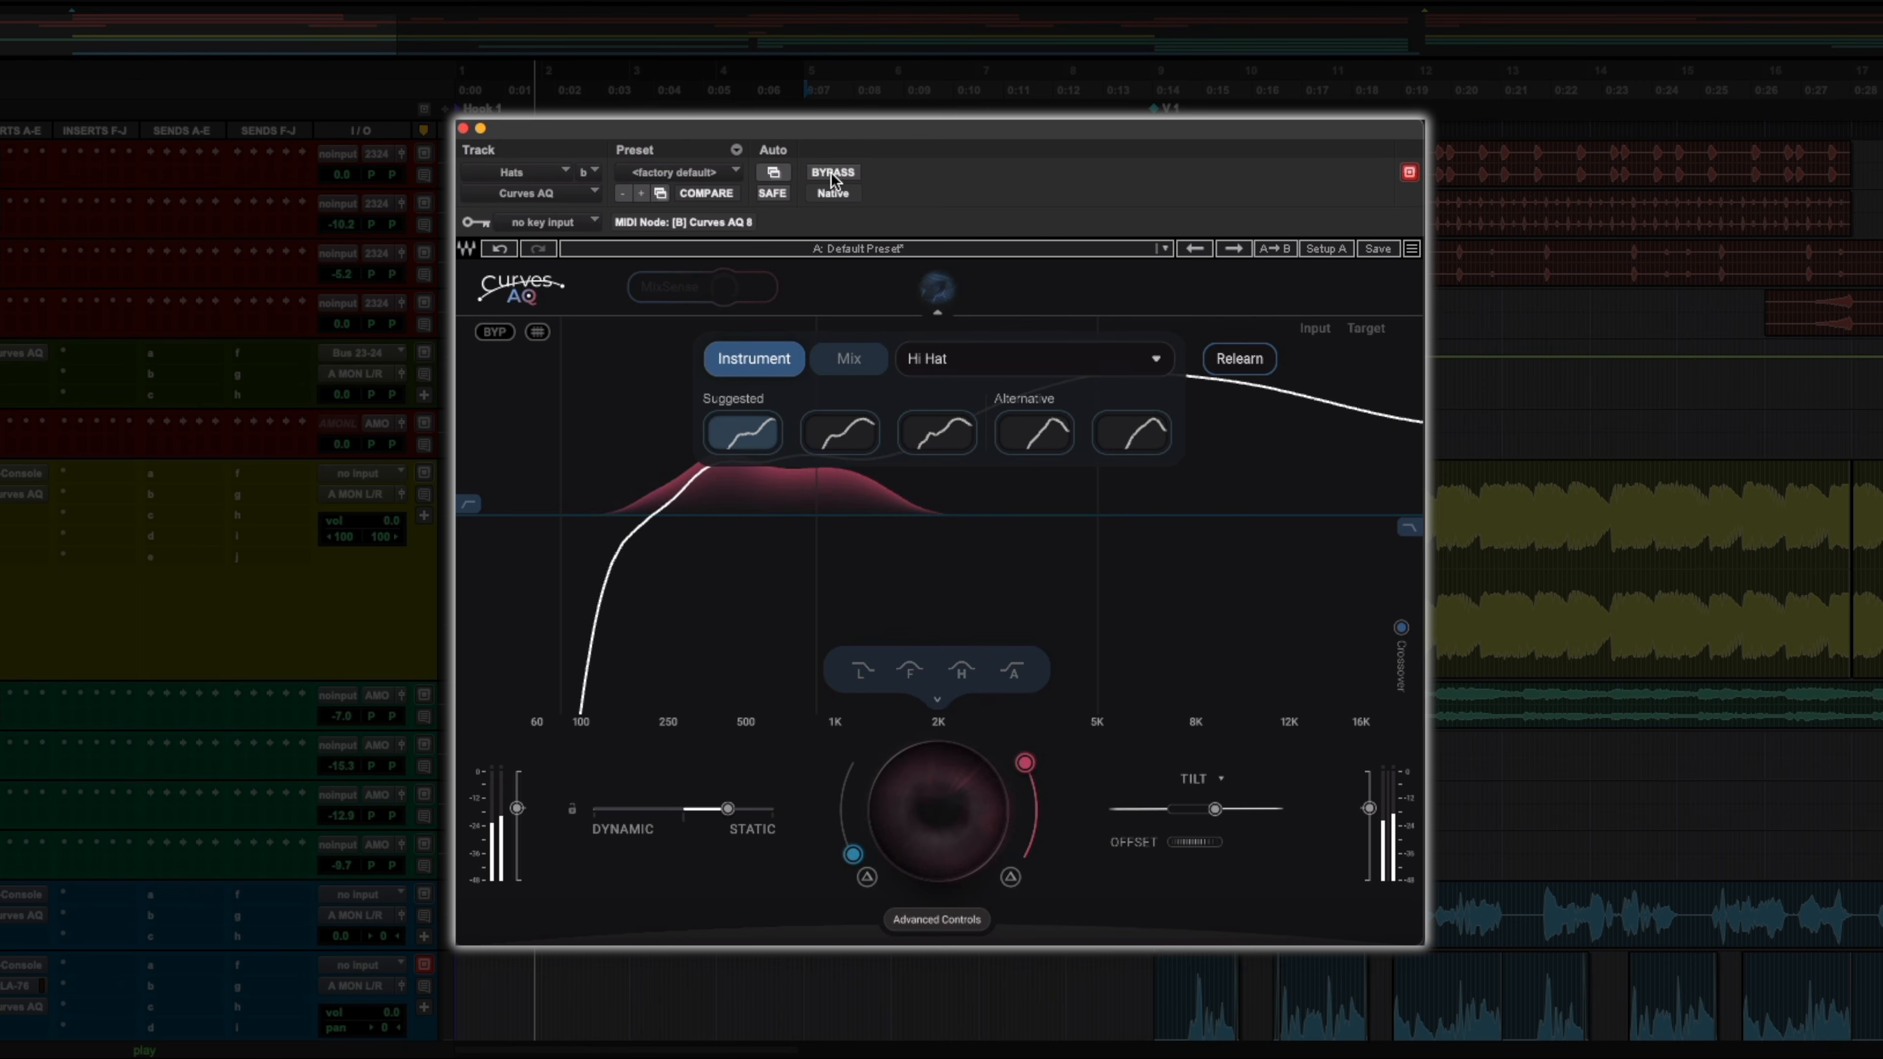
left_click(840, 438)
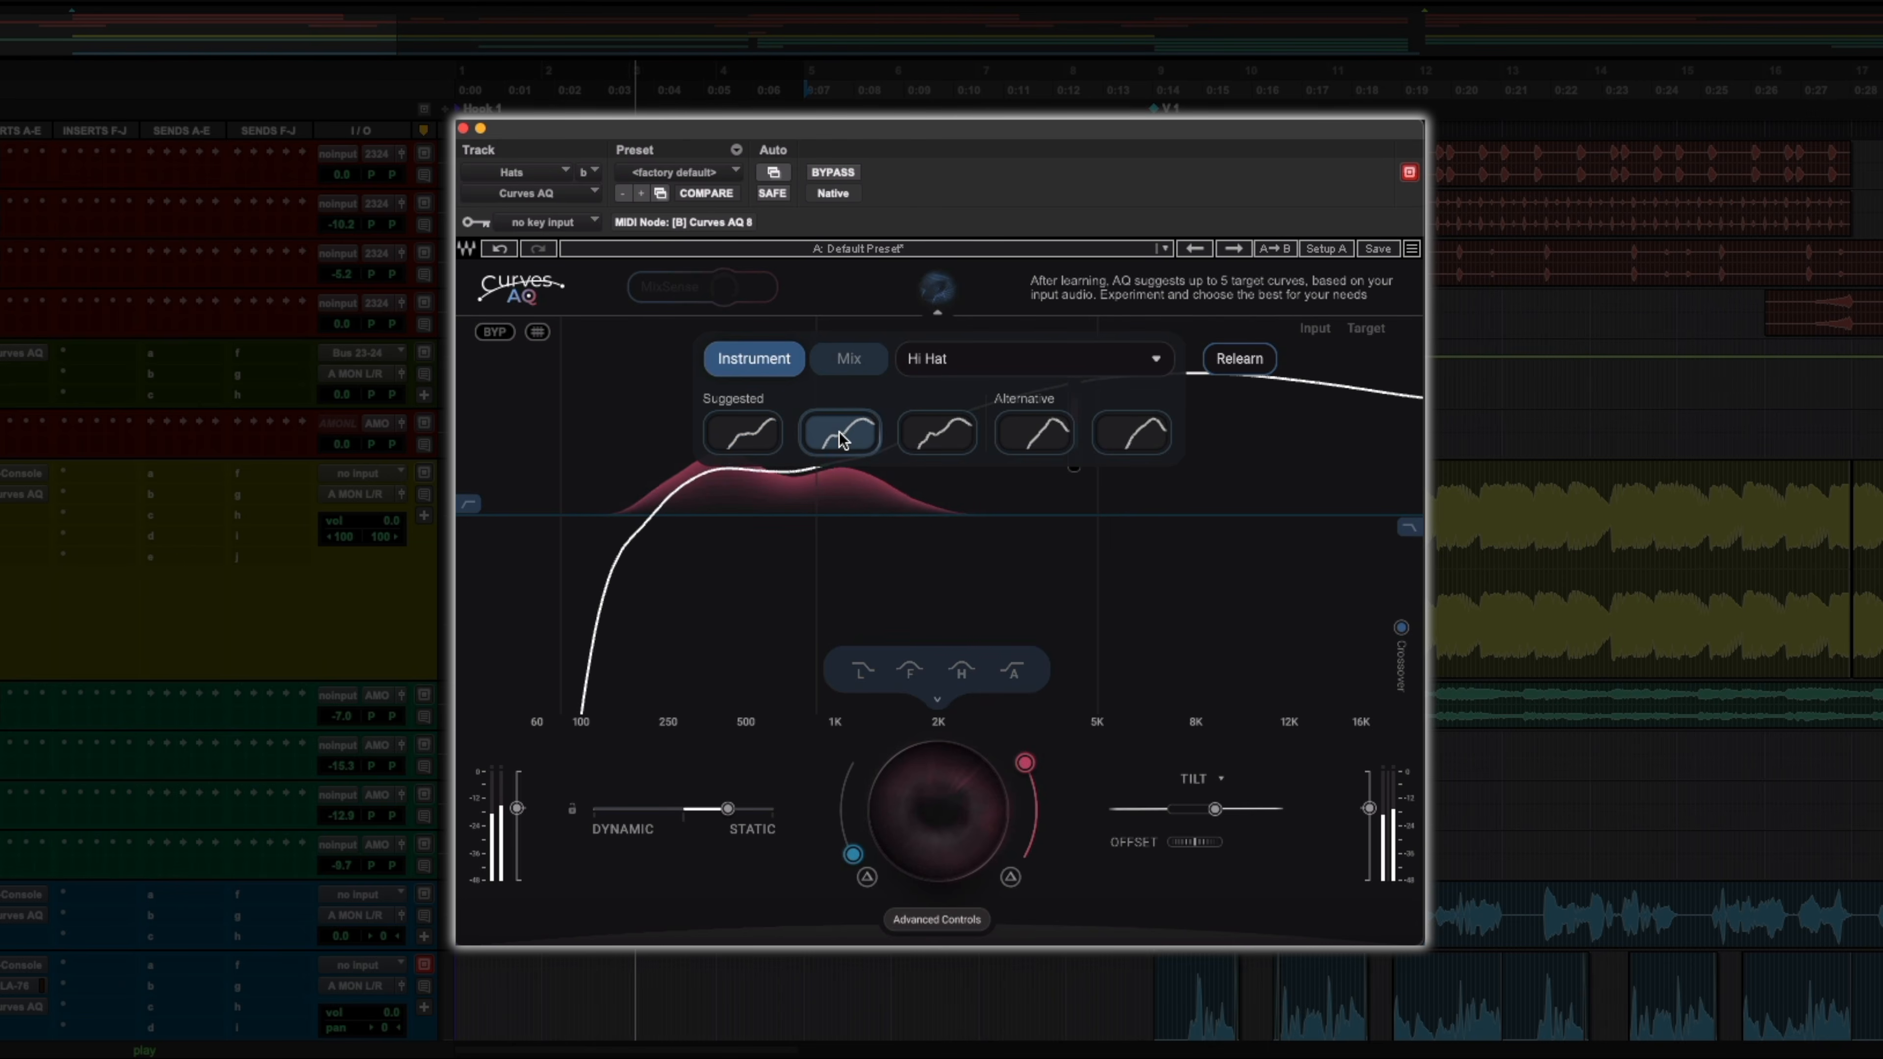
left_click(939, 438)
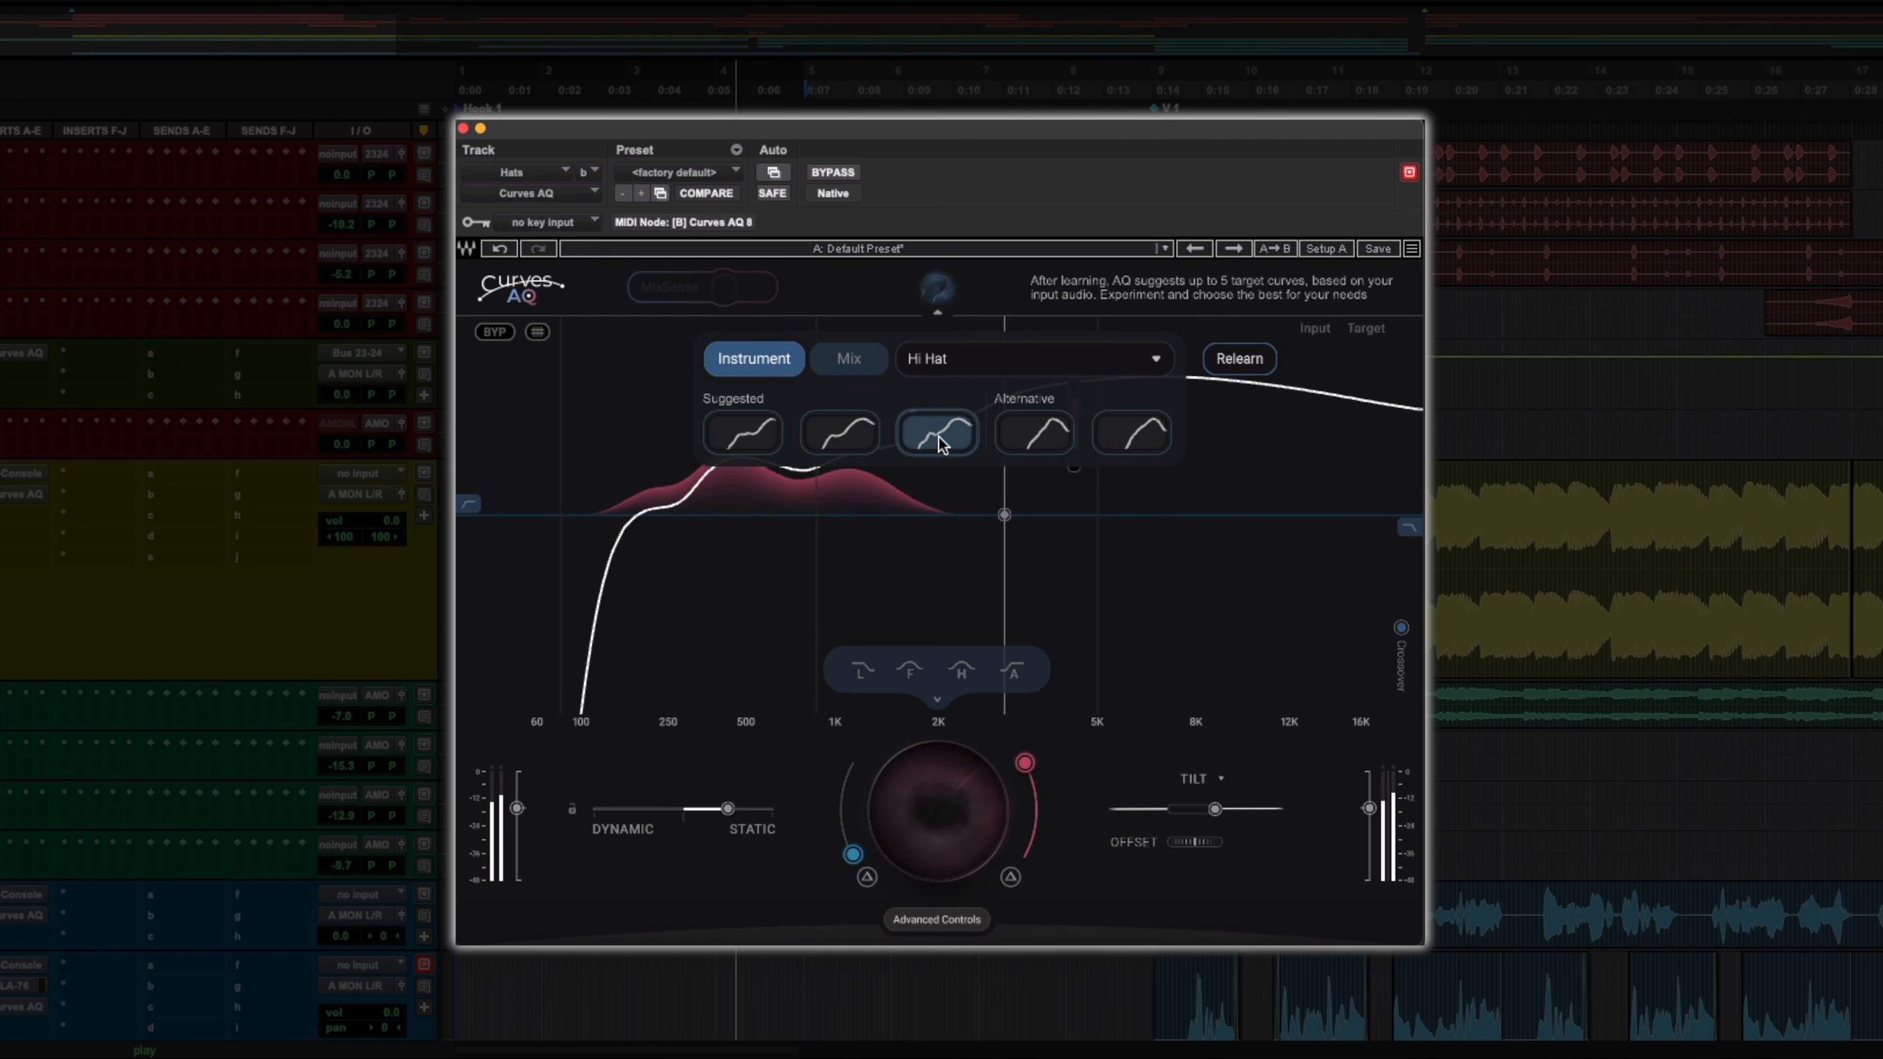
left_click(1032, 437)
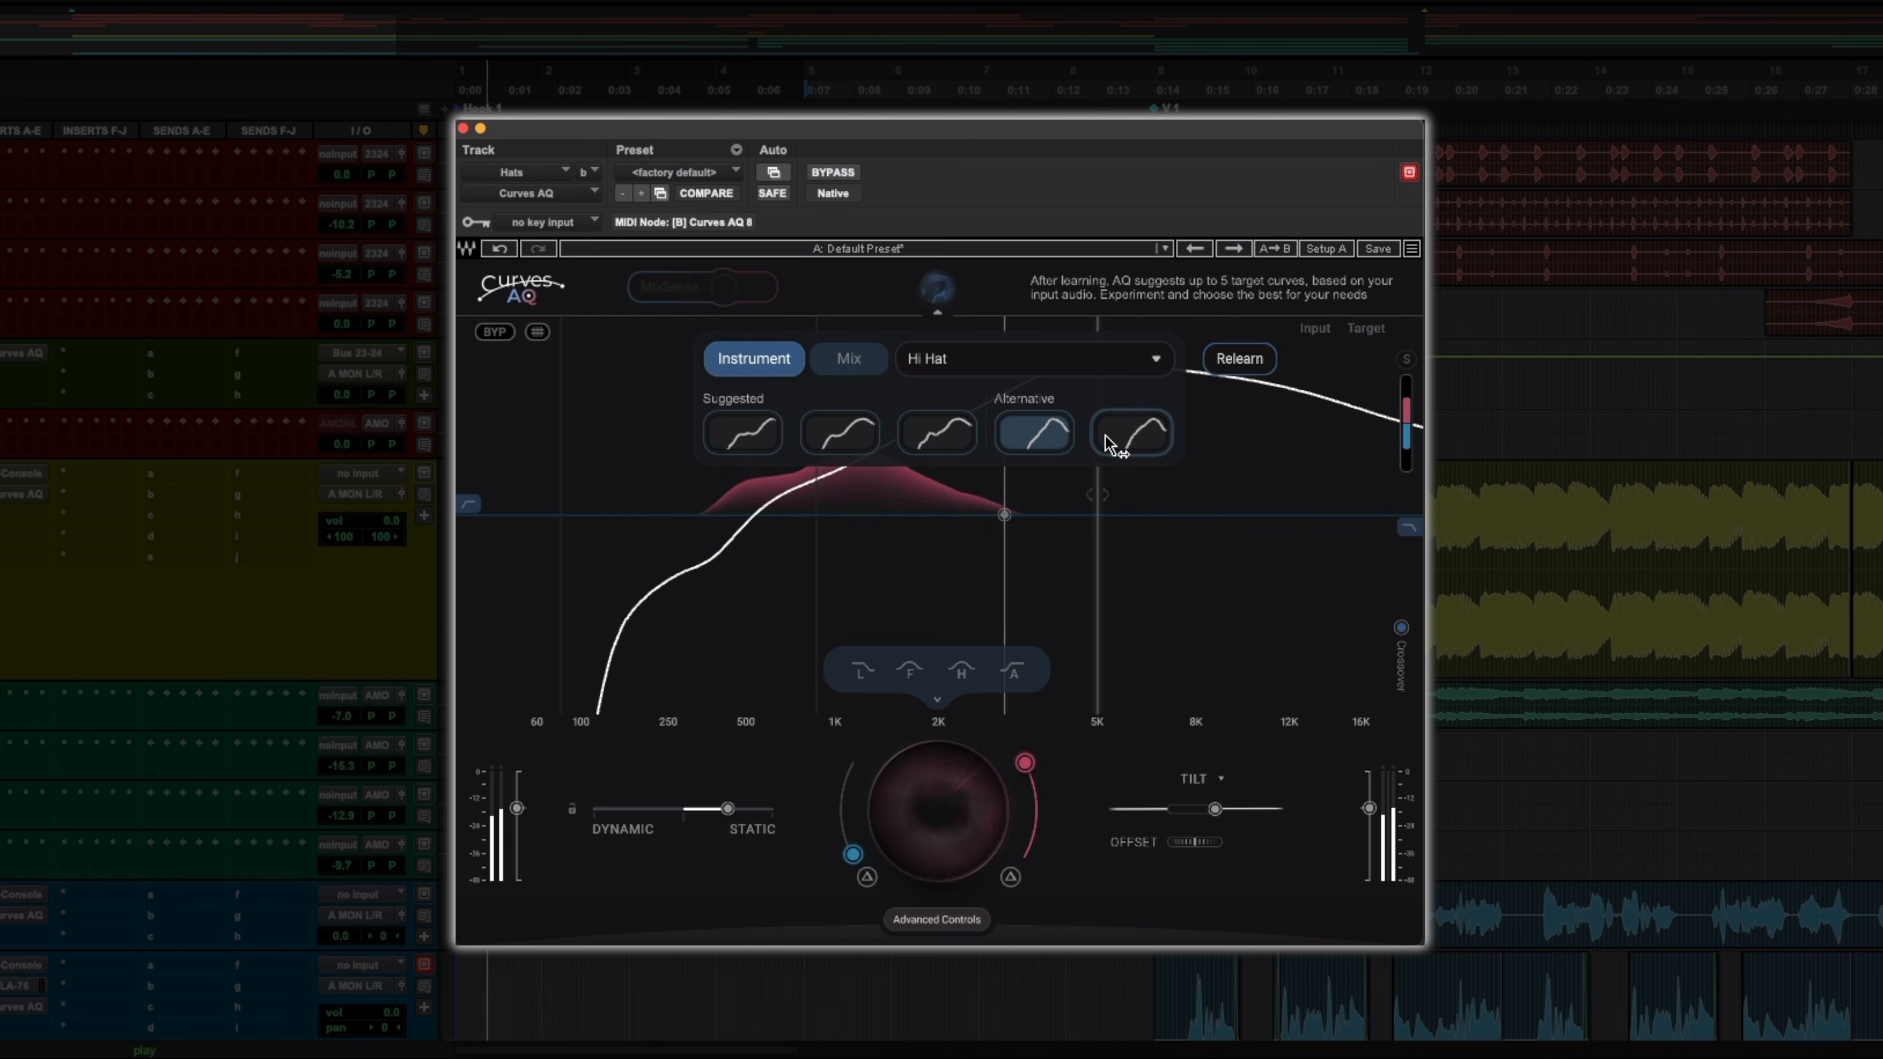
left_click(1132, 438)
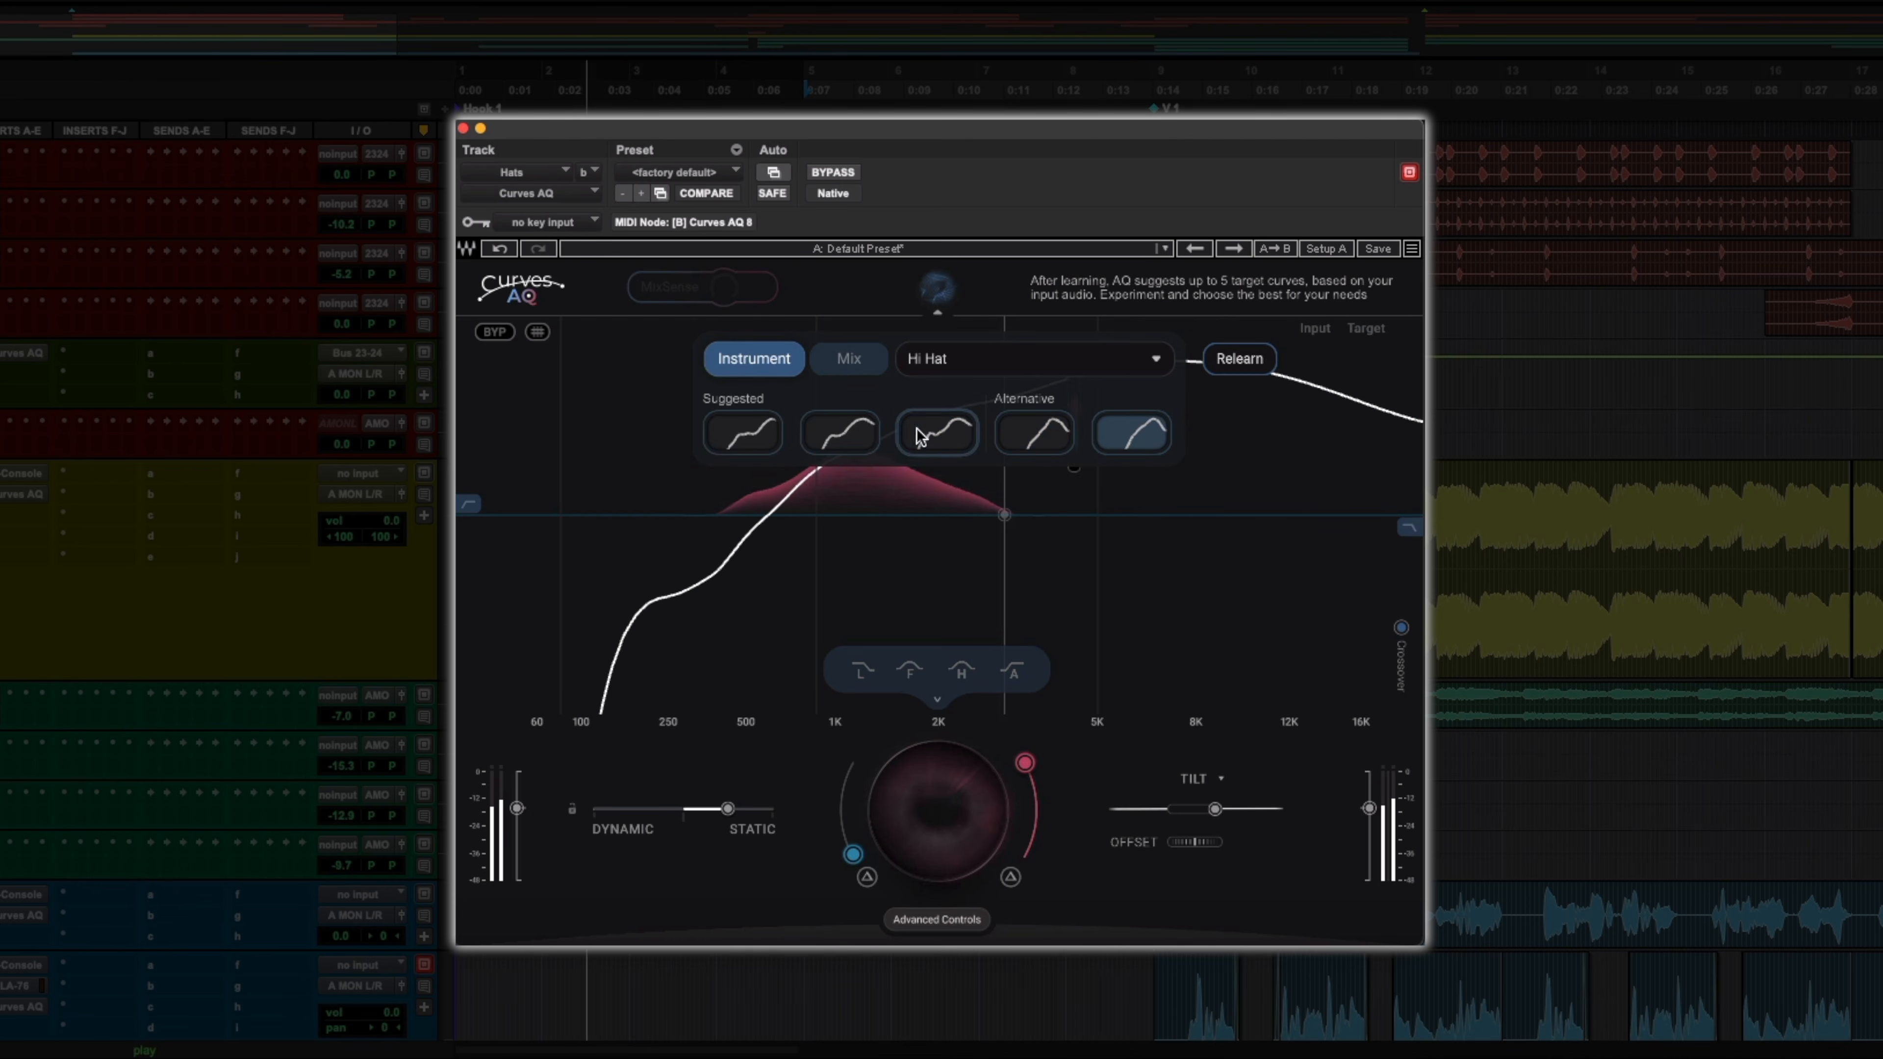
- Shift the Hi Hat target curve towards higher frequencies with the offset control and compare it with bypass
left_click_drag(1206, 849, 1214, 796)
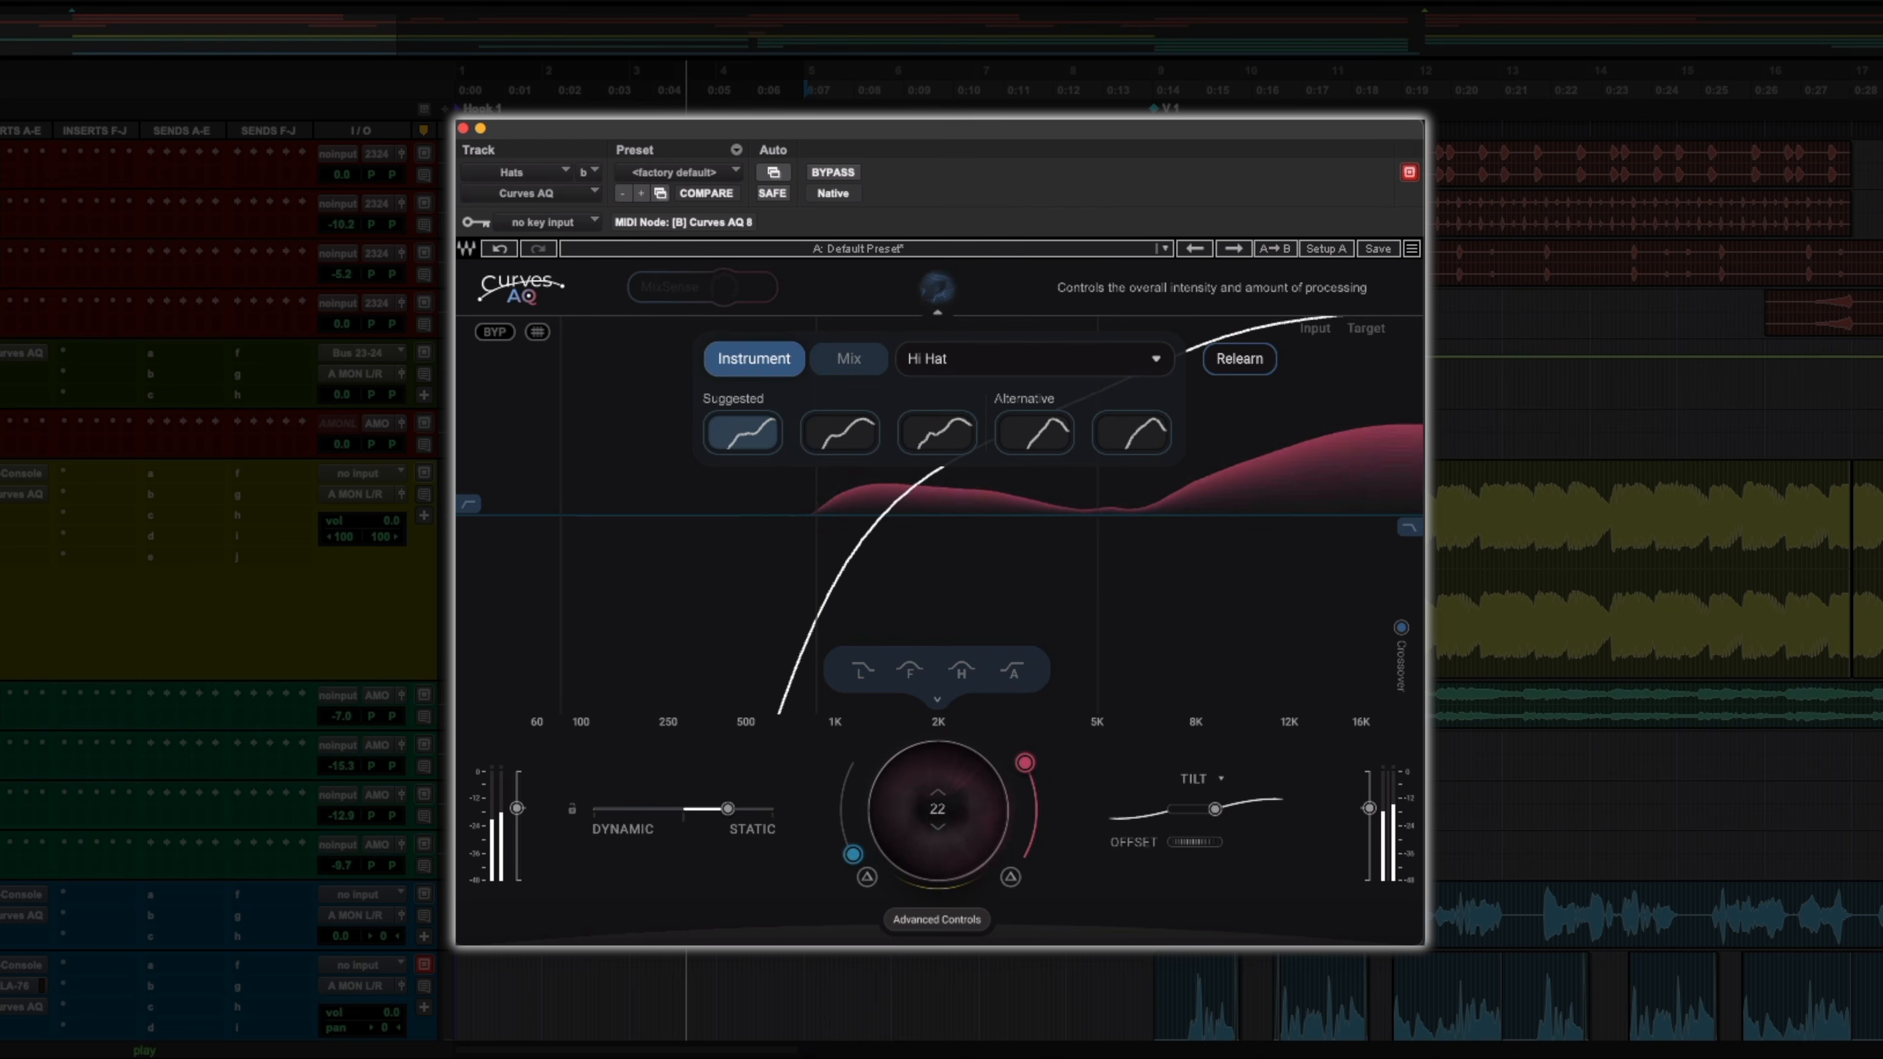
left_click(833, 173)
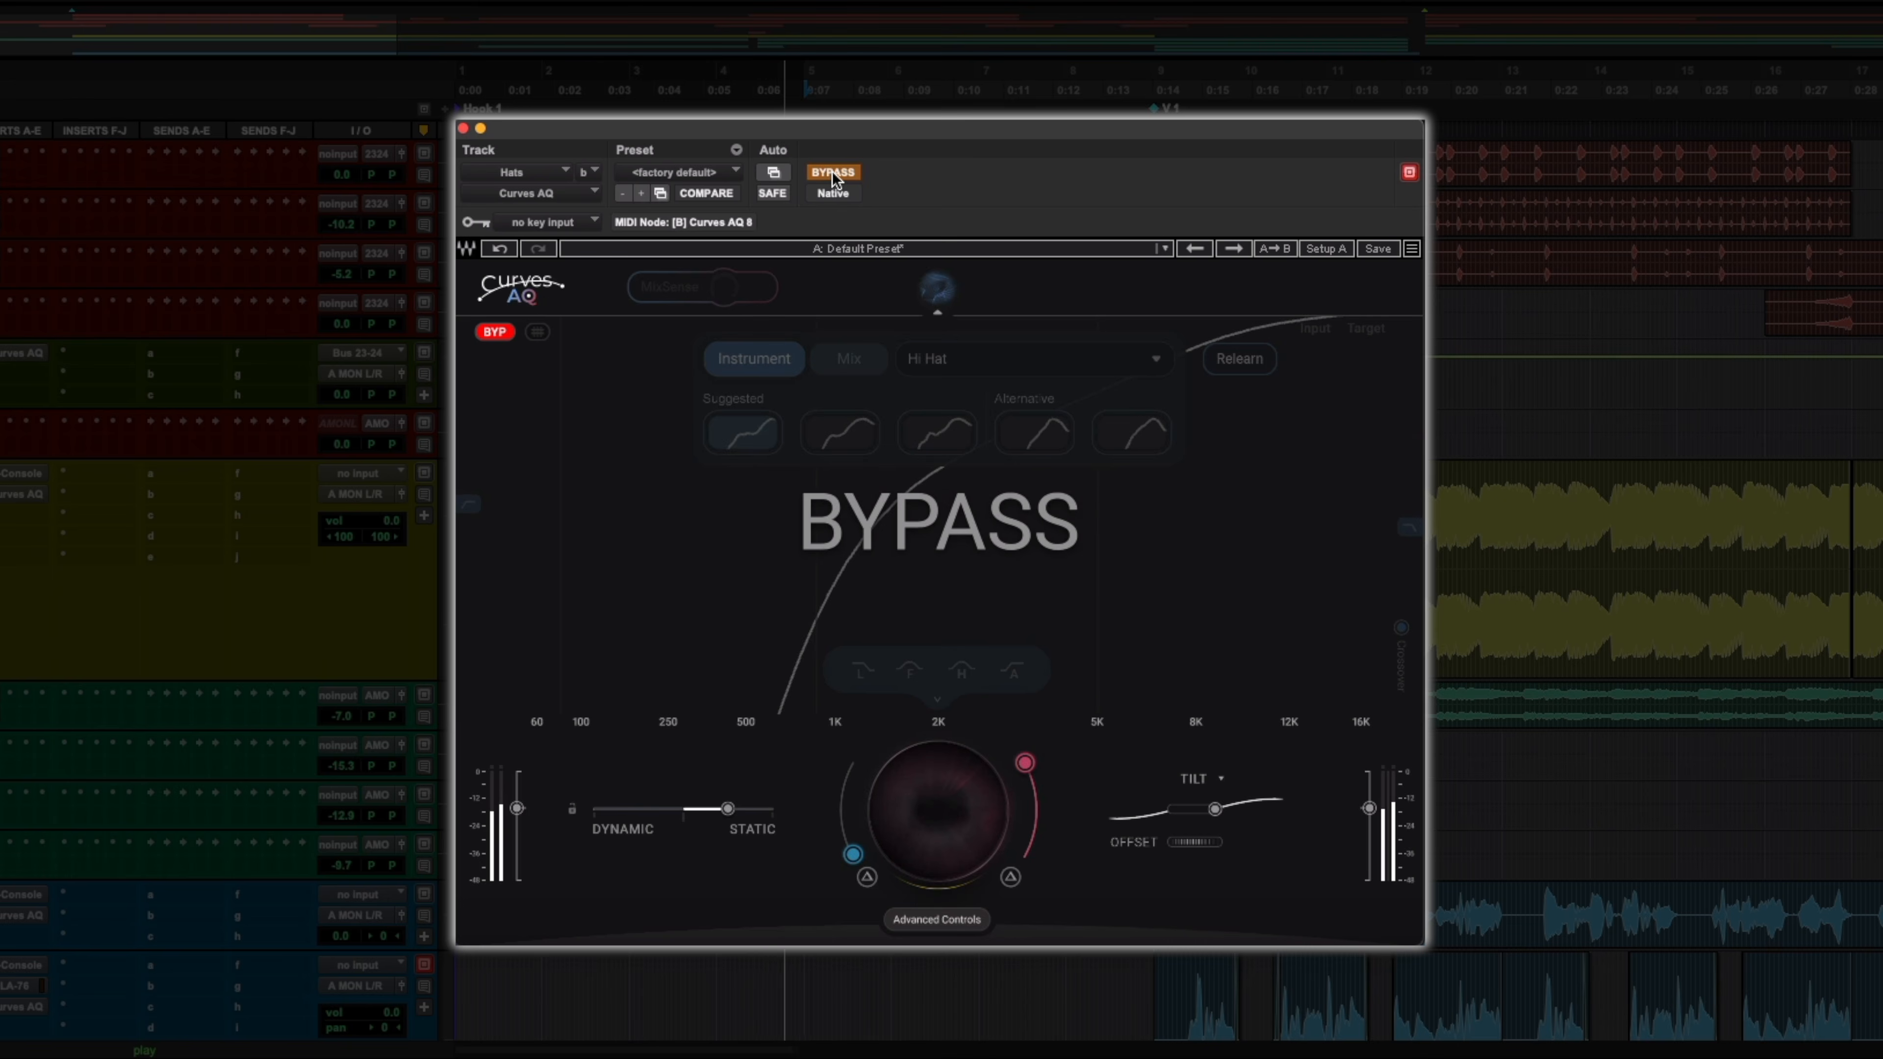
left_click(833, 173)
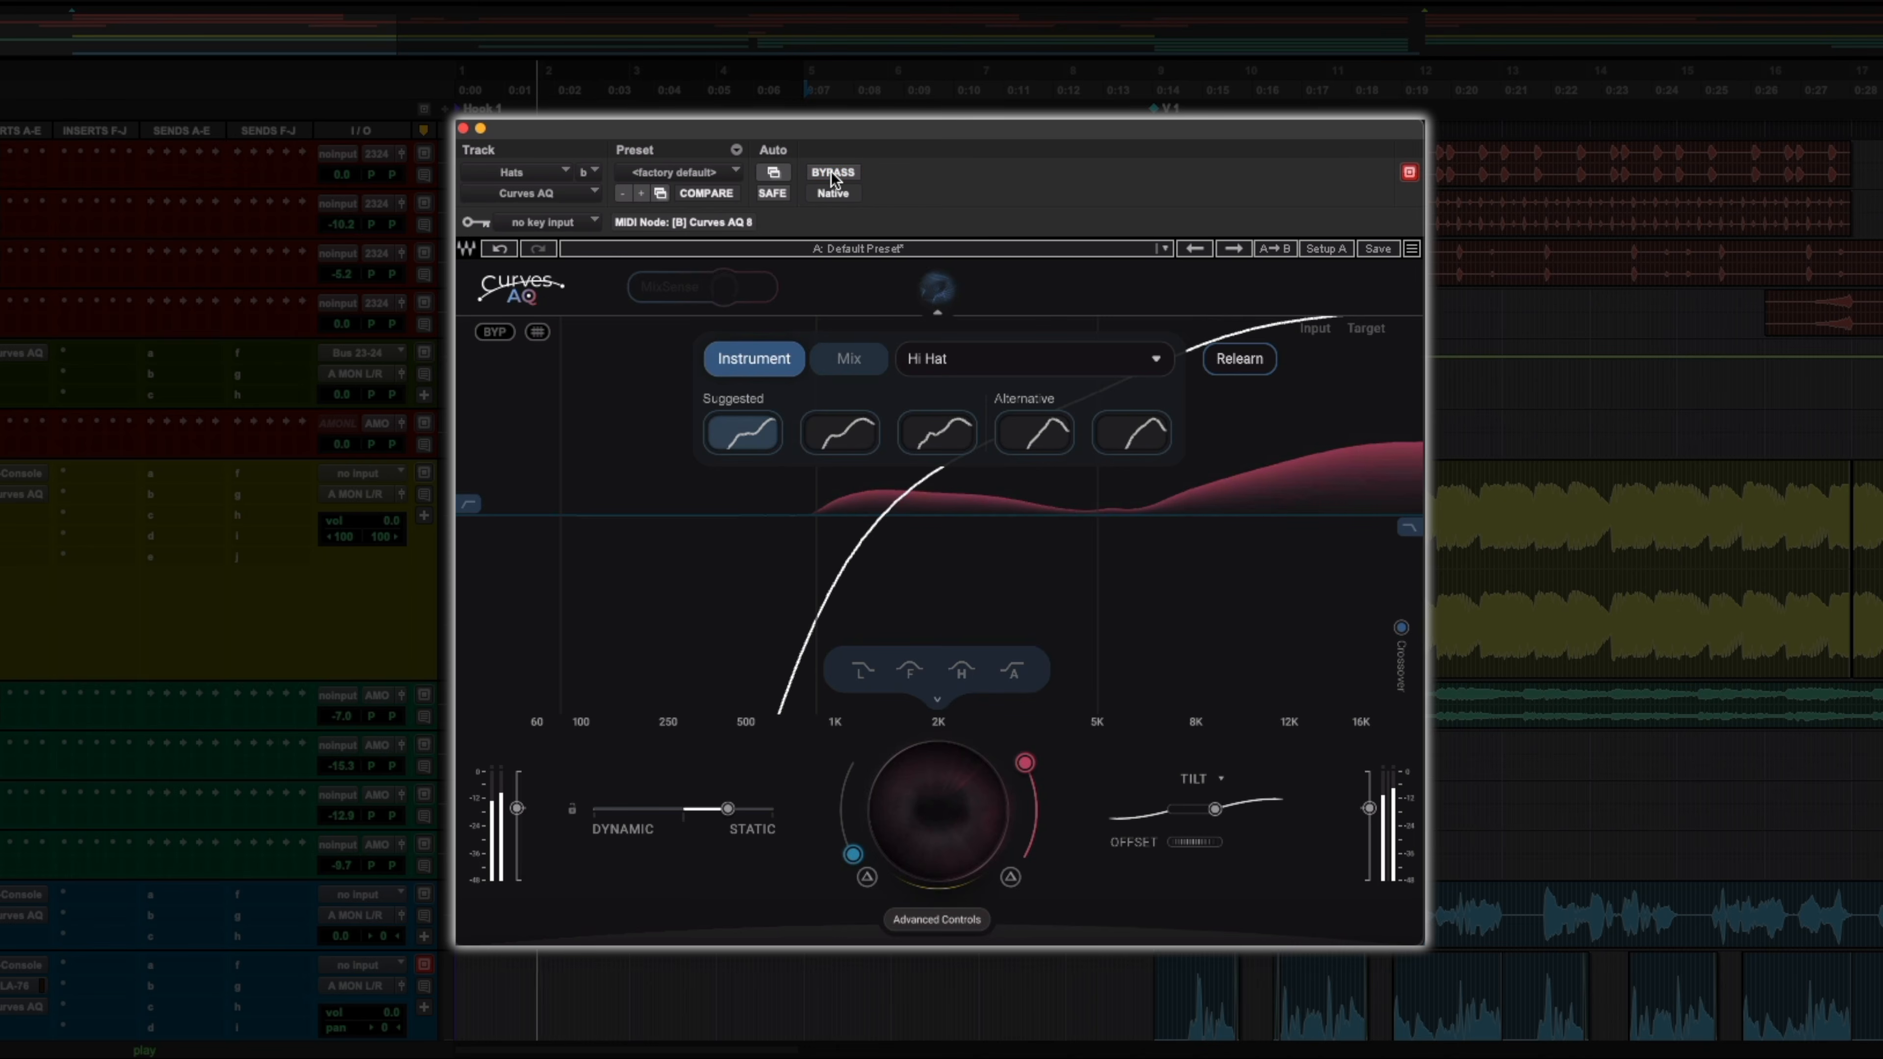
left_click(833, 173)
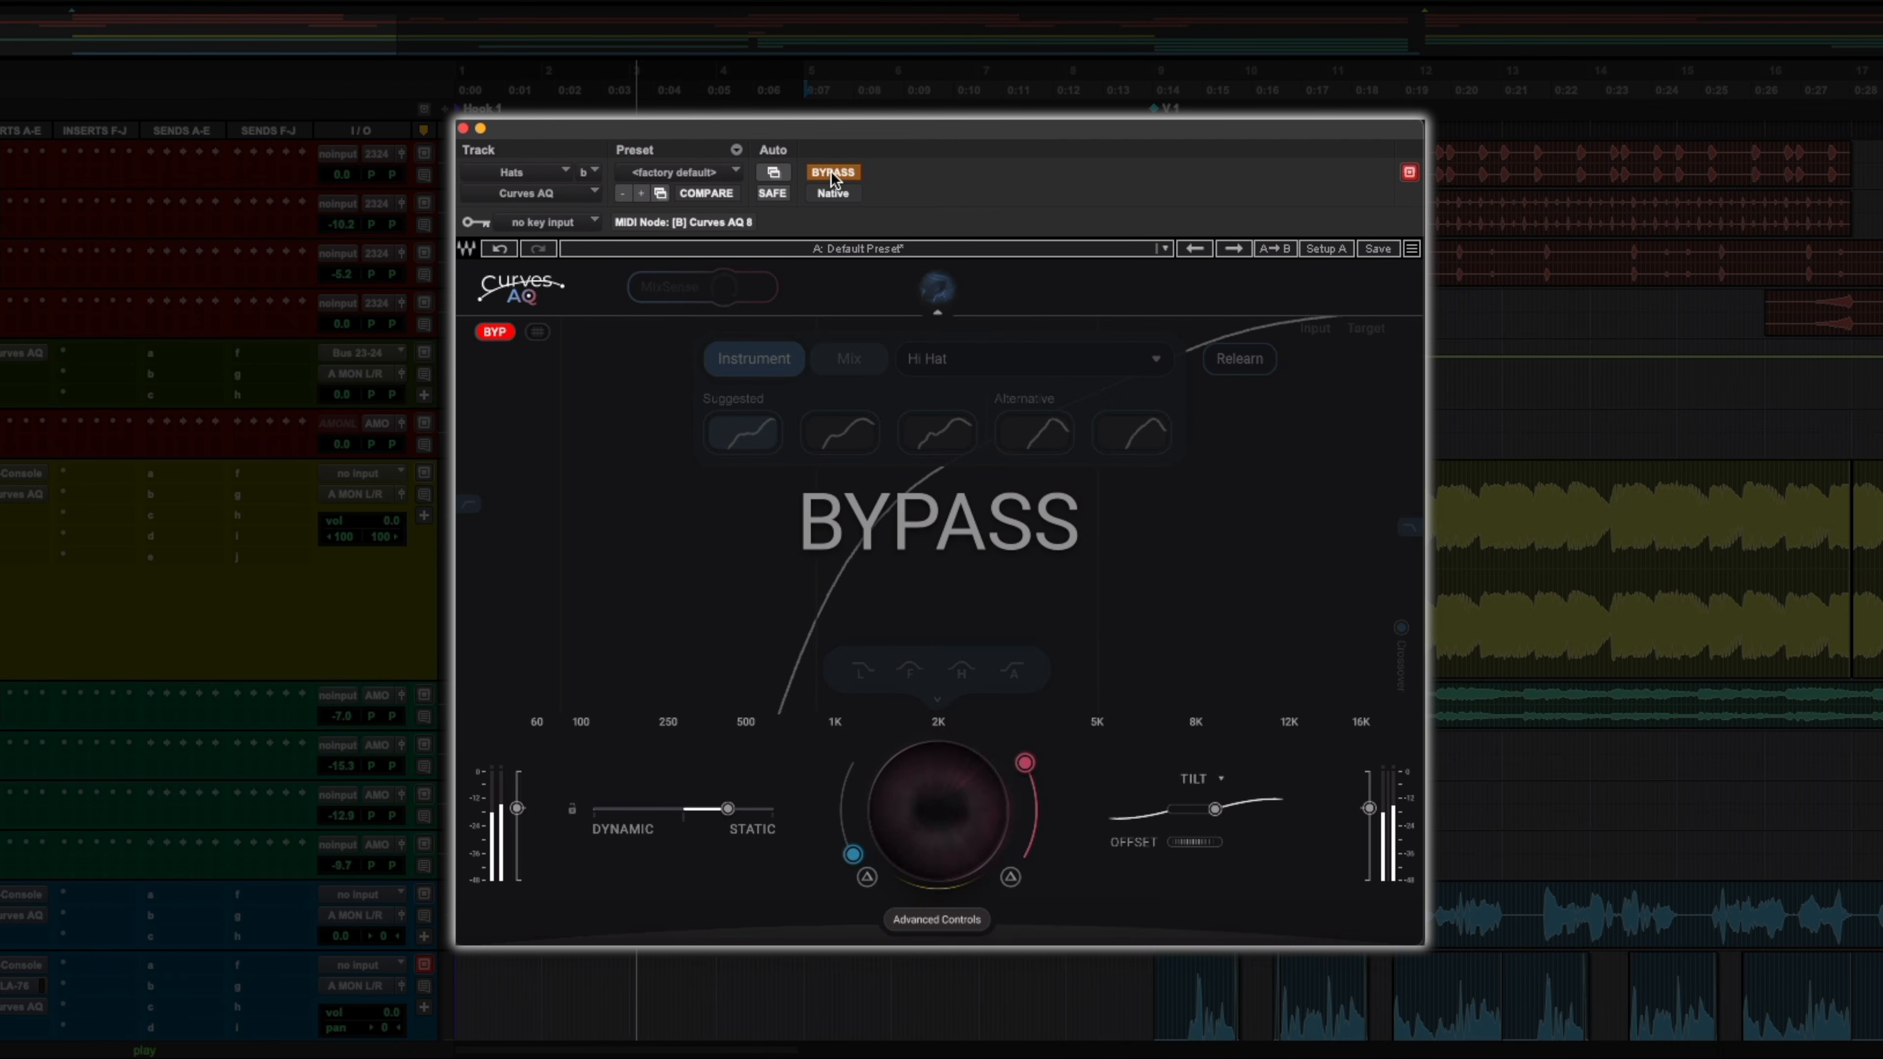
left_click(832, 173)
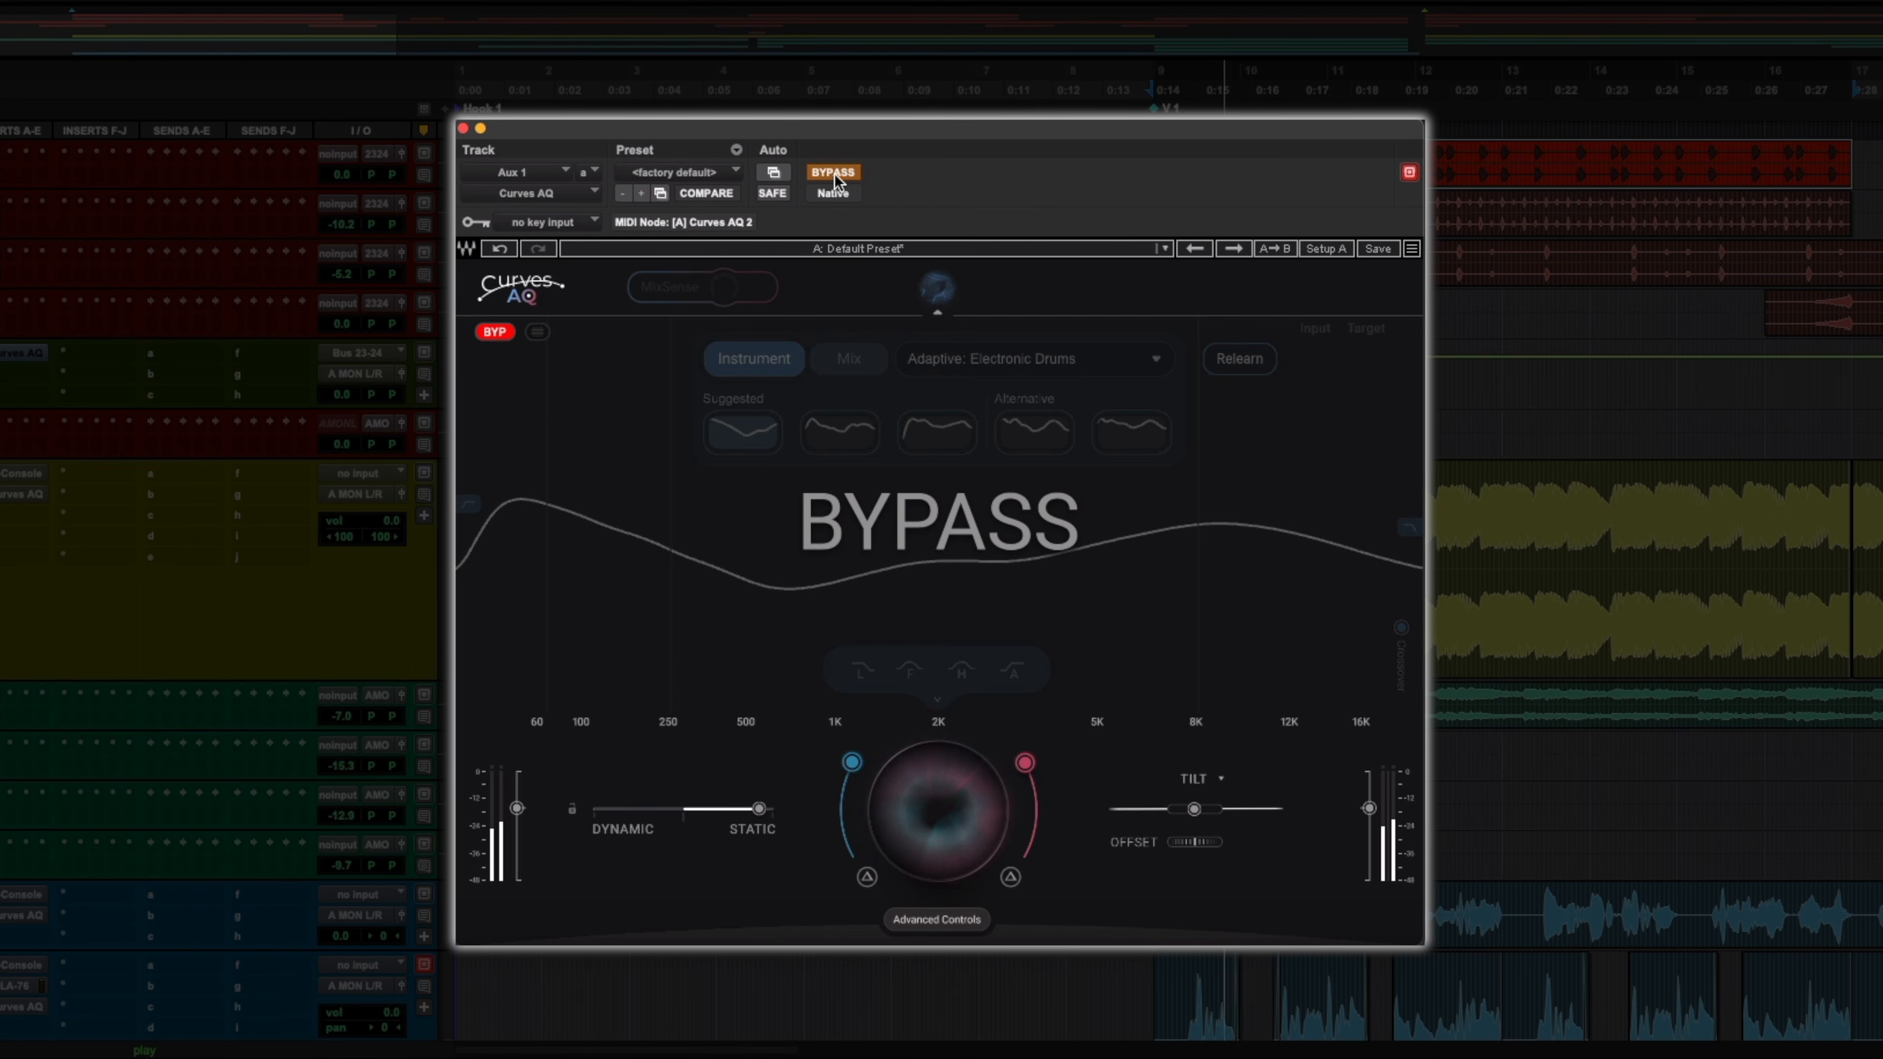
- Take the EQ on the Aux 1 Electronic Drums bus out of bypass
left_click(833, 172)
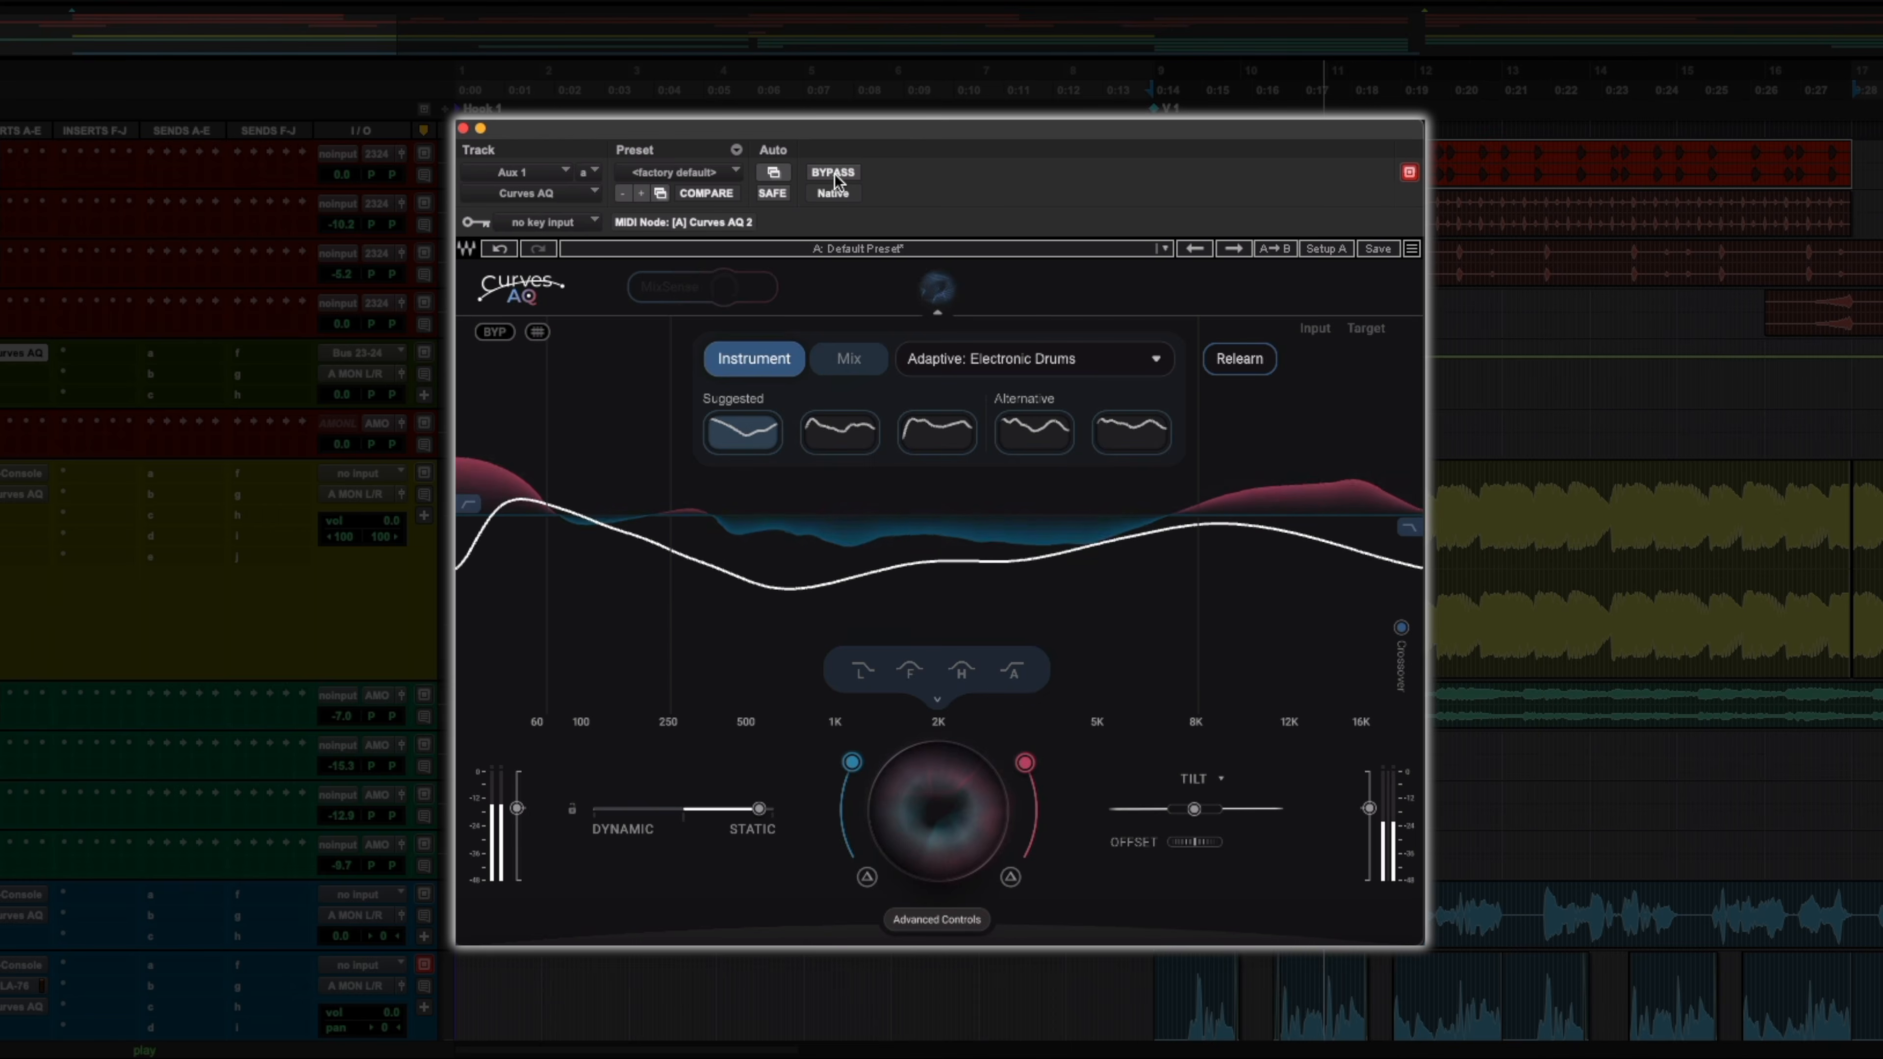
- Audition the other suggested and alternative Electronic Drums target curves, ending back on the first suggested curve
left_click(839, 437)
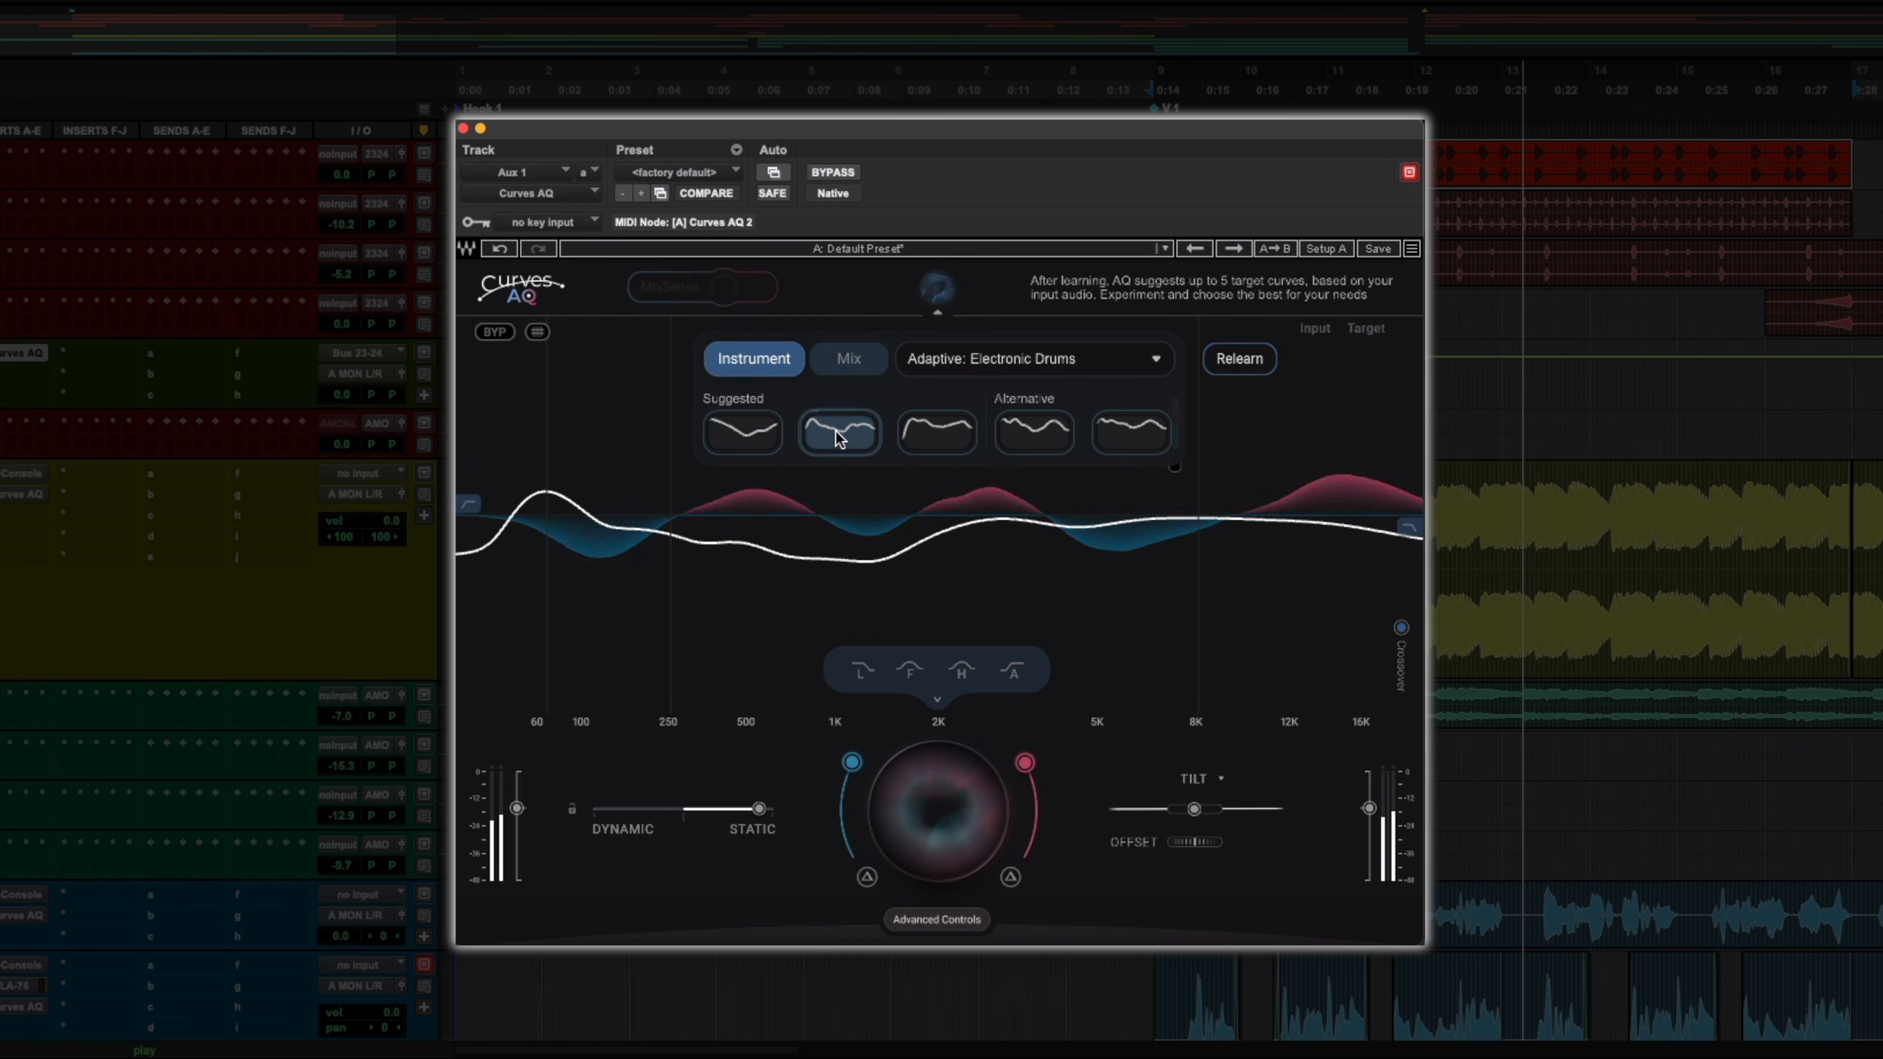
left_click(938, 433)
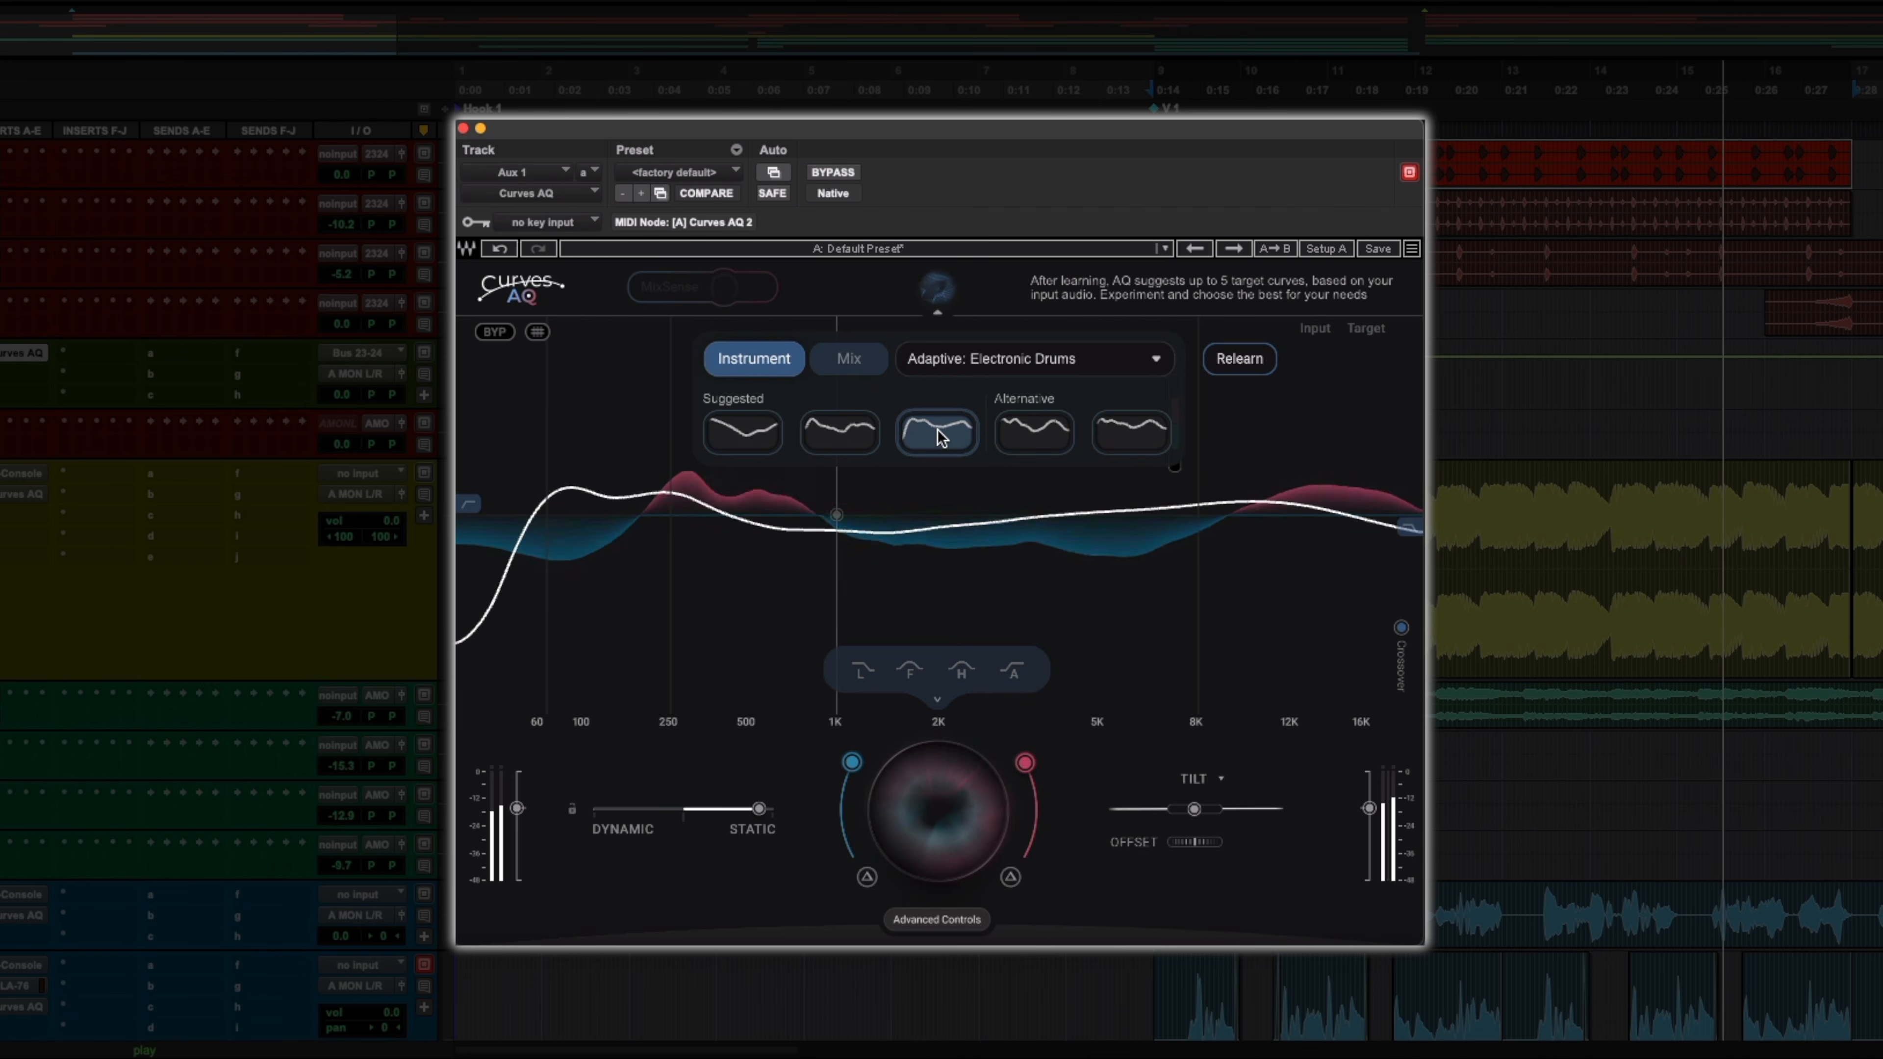
left_click(1034, 434)
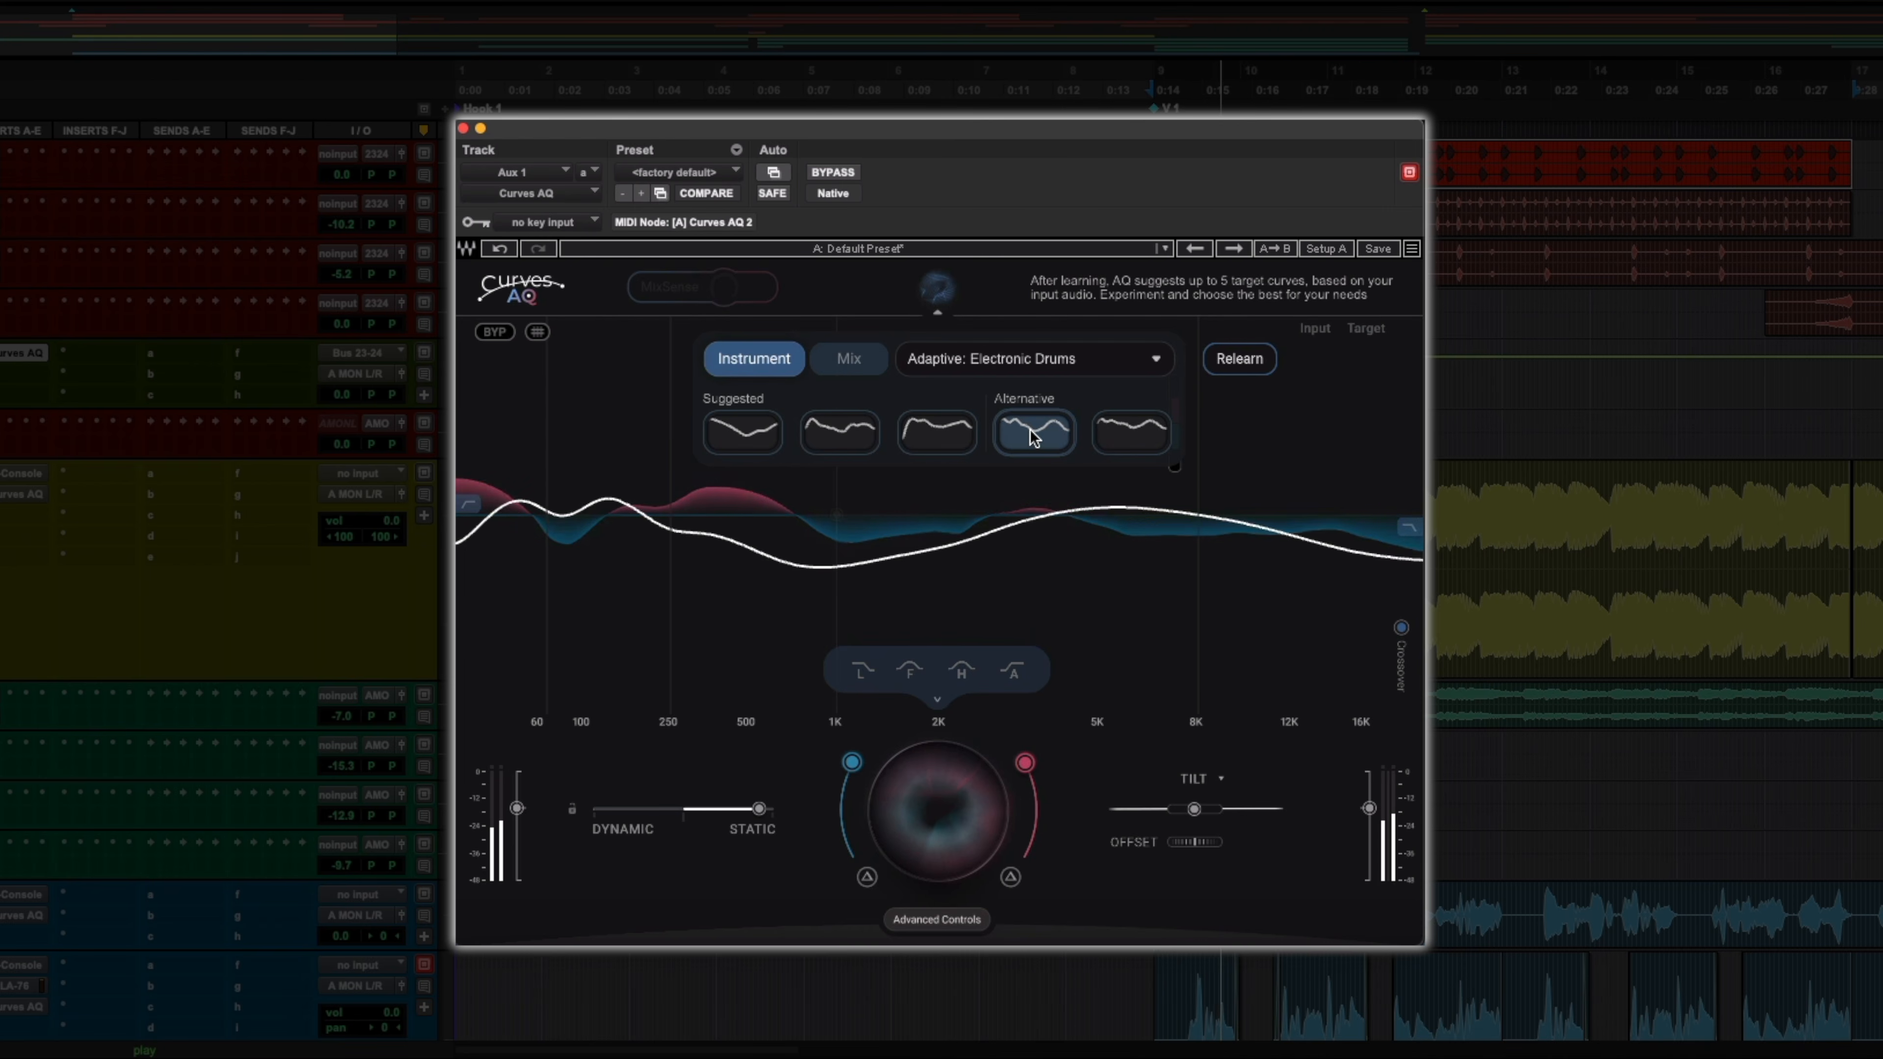
left_click(1127, 436)
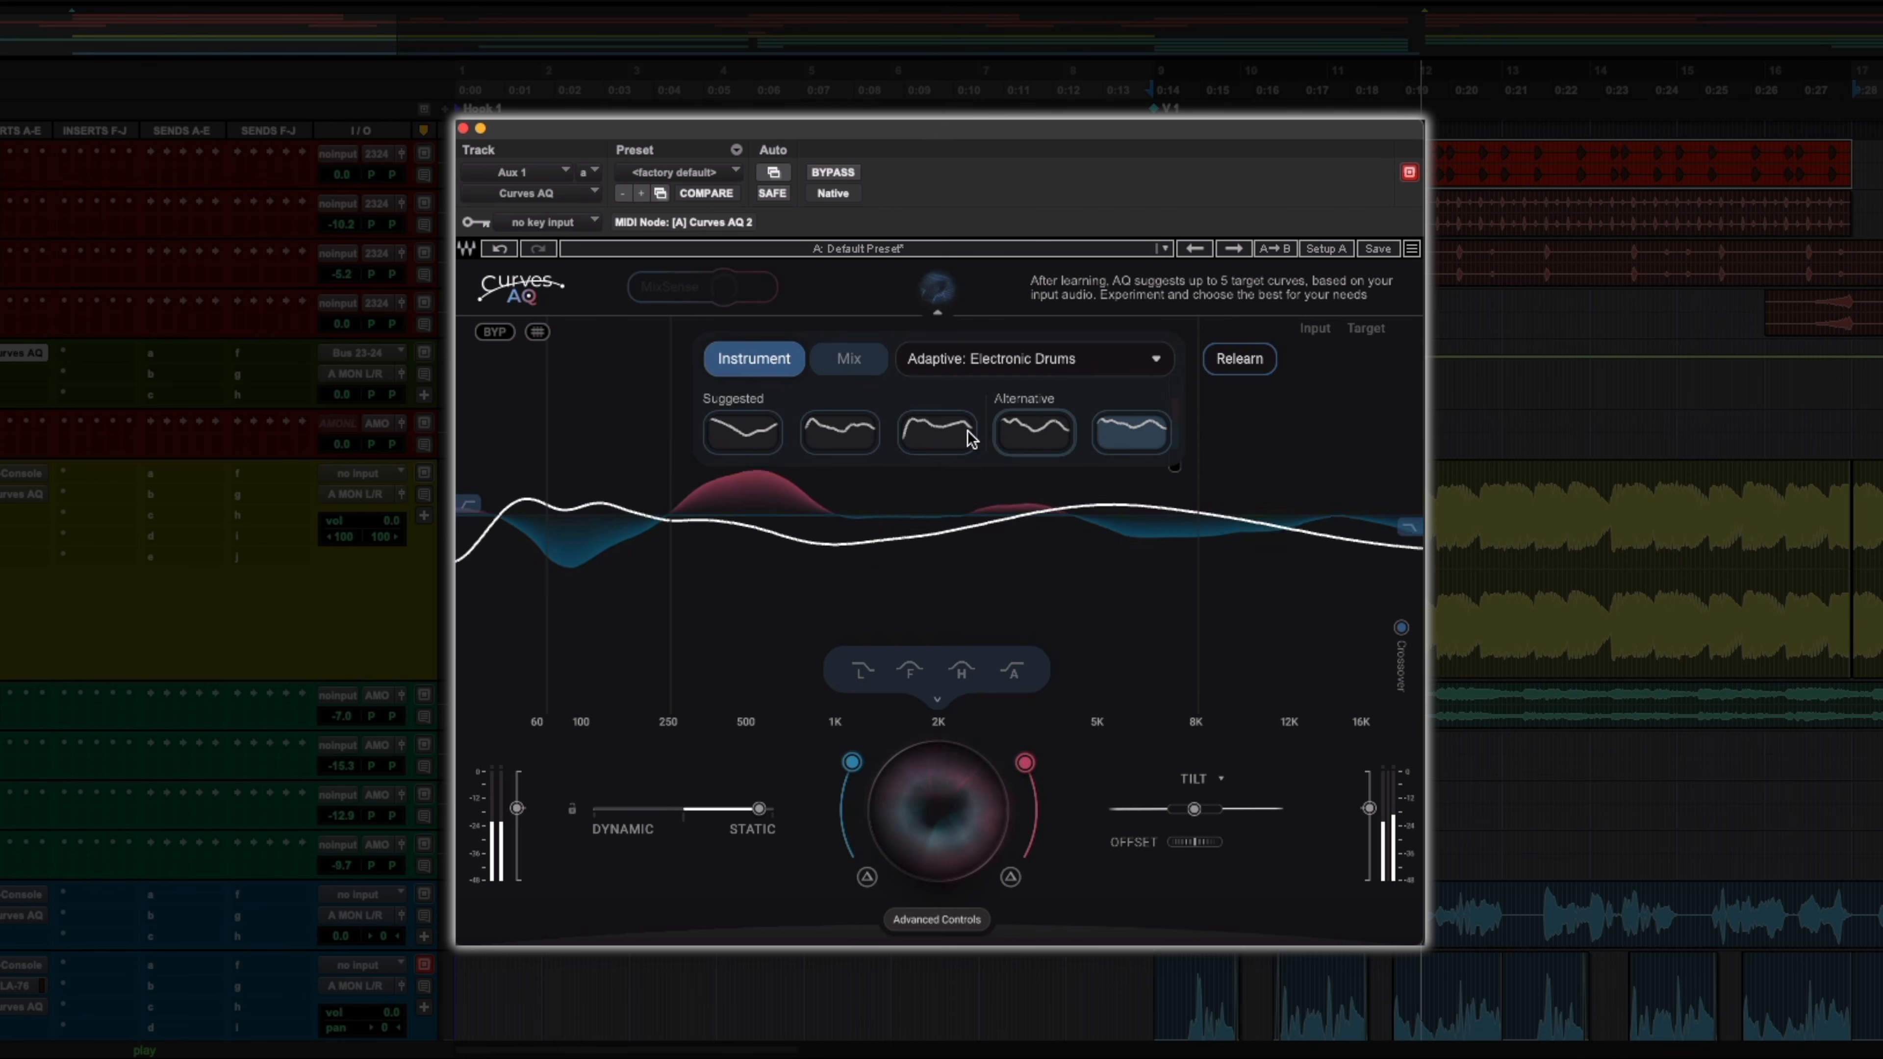
left_click(744, 434)
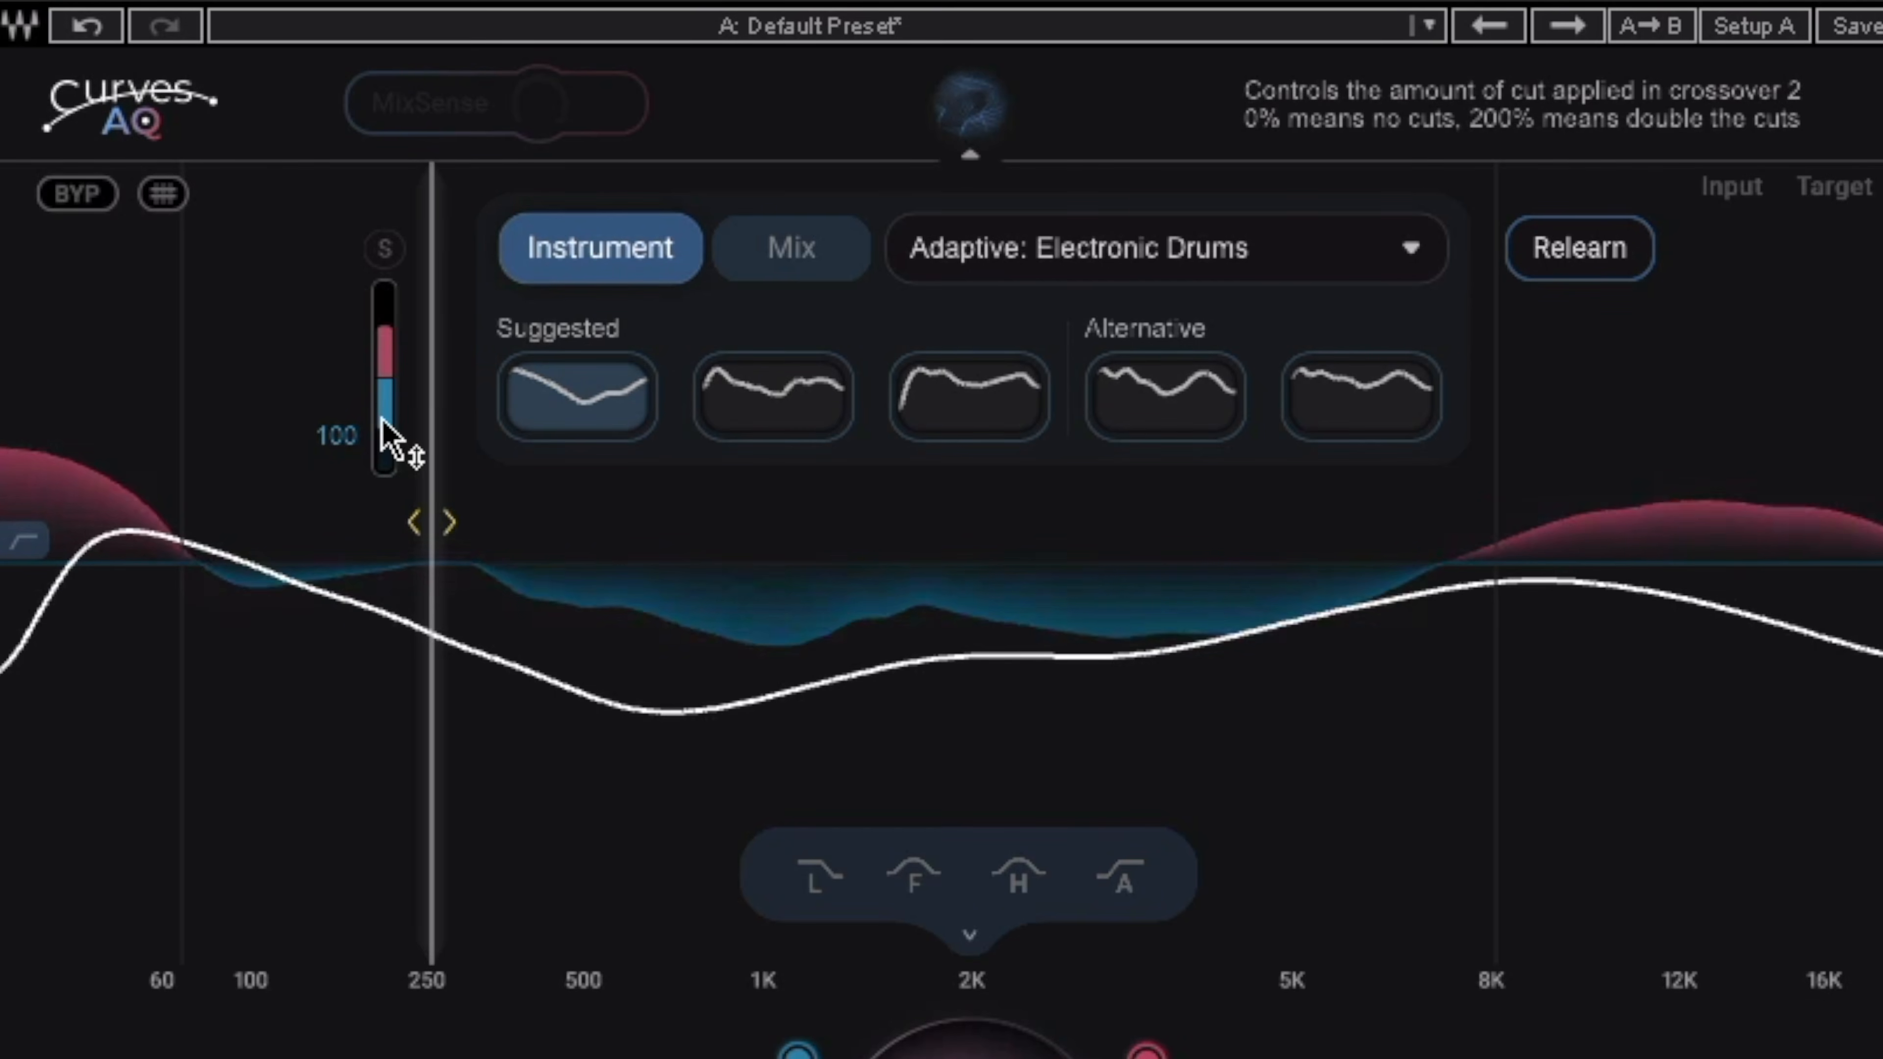
- Set the cut amount of crossover band 2 to 0
double_click(387, 439)
type("0")
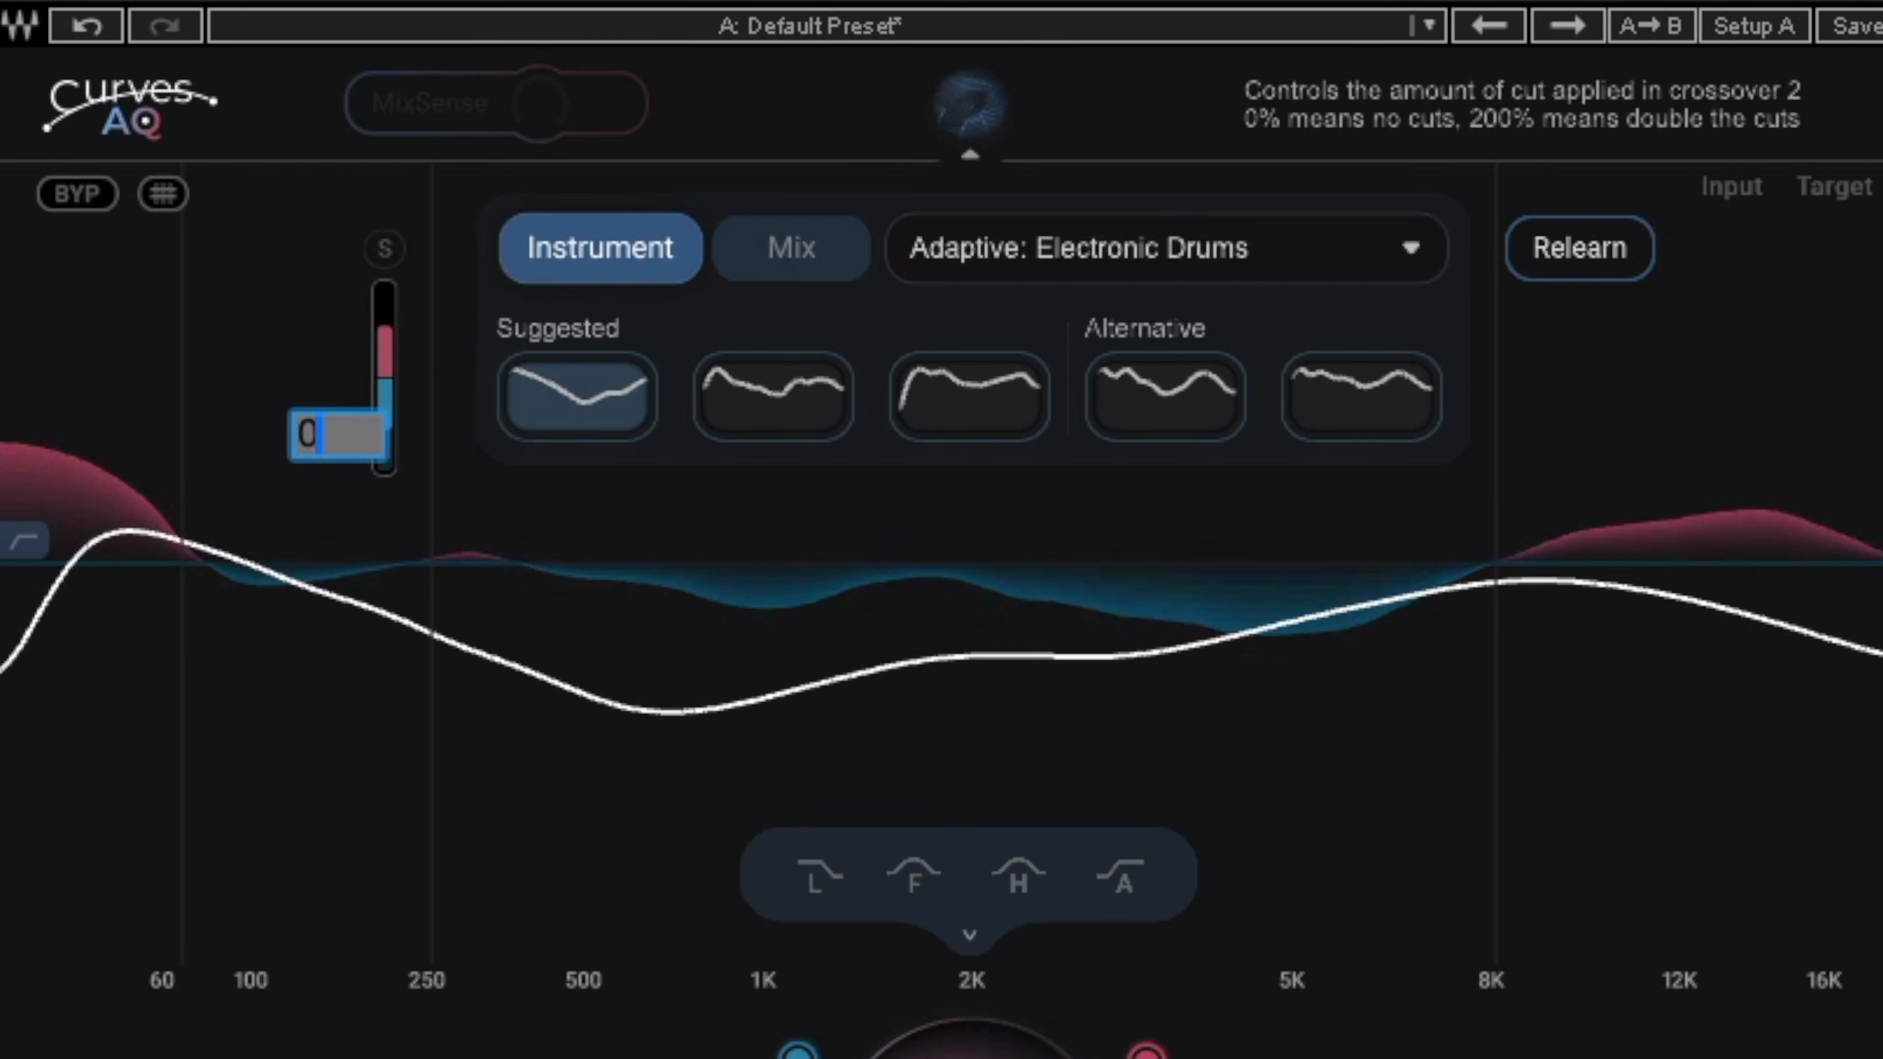
key("Return")
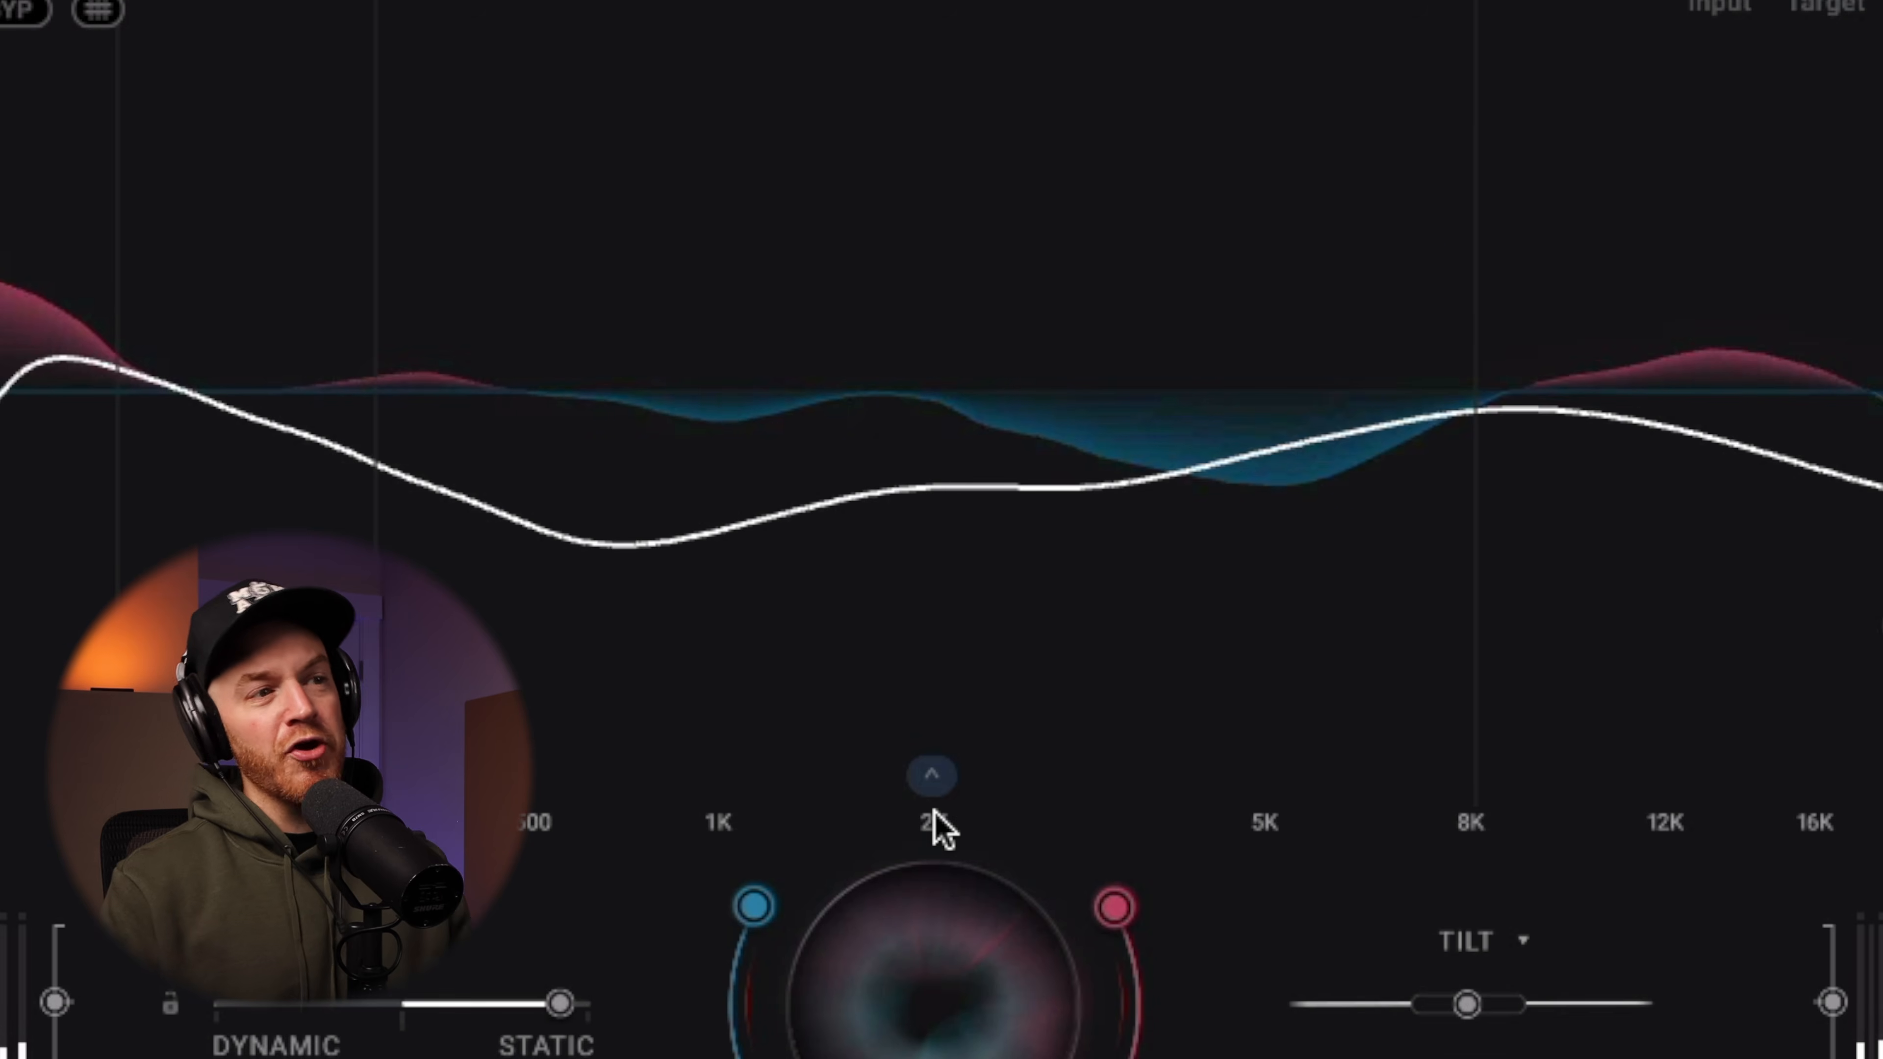
- Expand the target-shaping controls, boost the Fundamental range and cut the Harmonics range
left_click(933, 780)
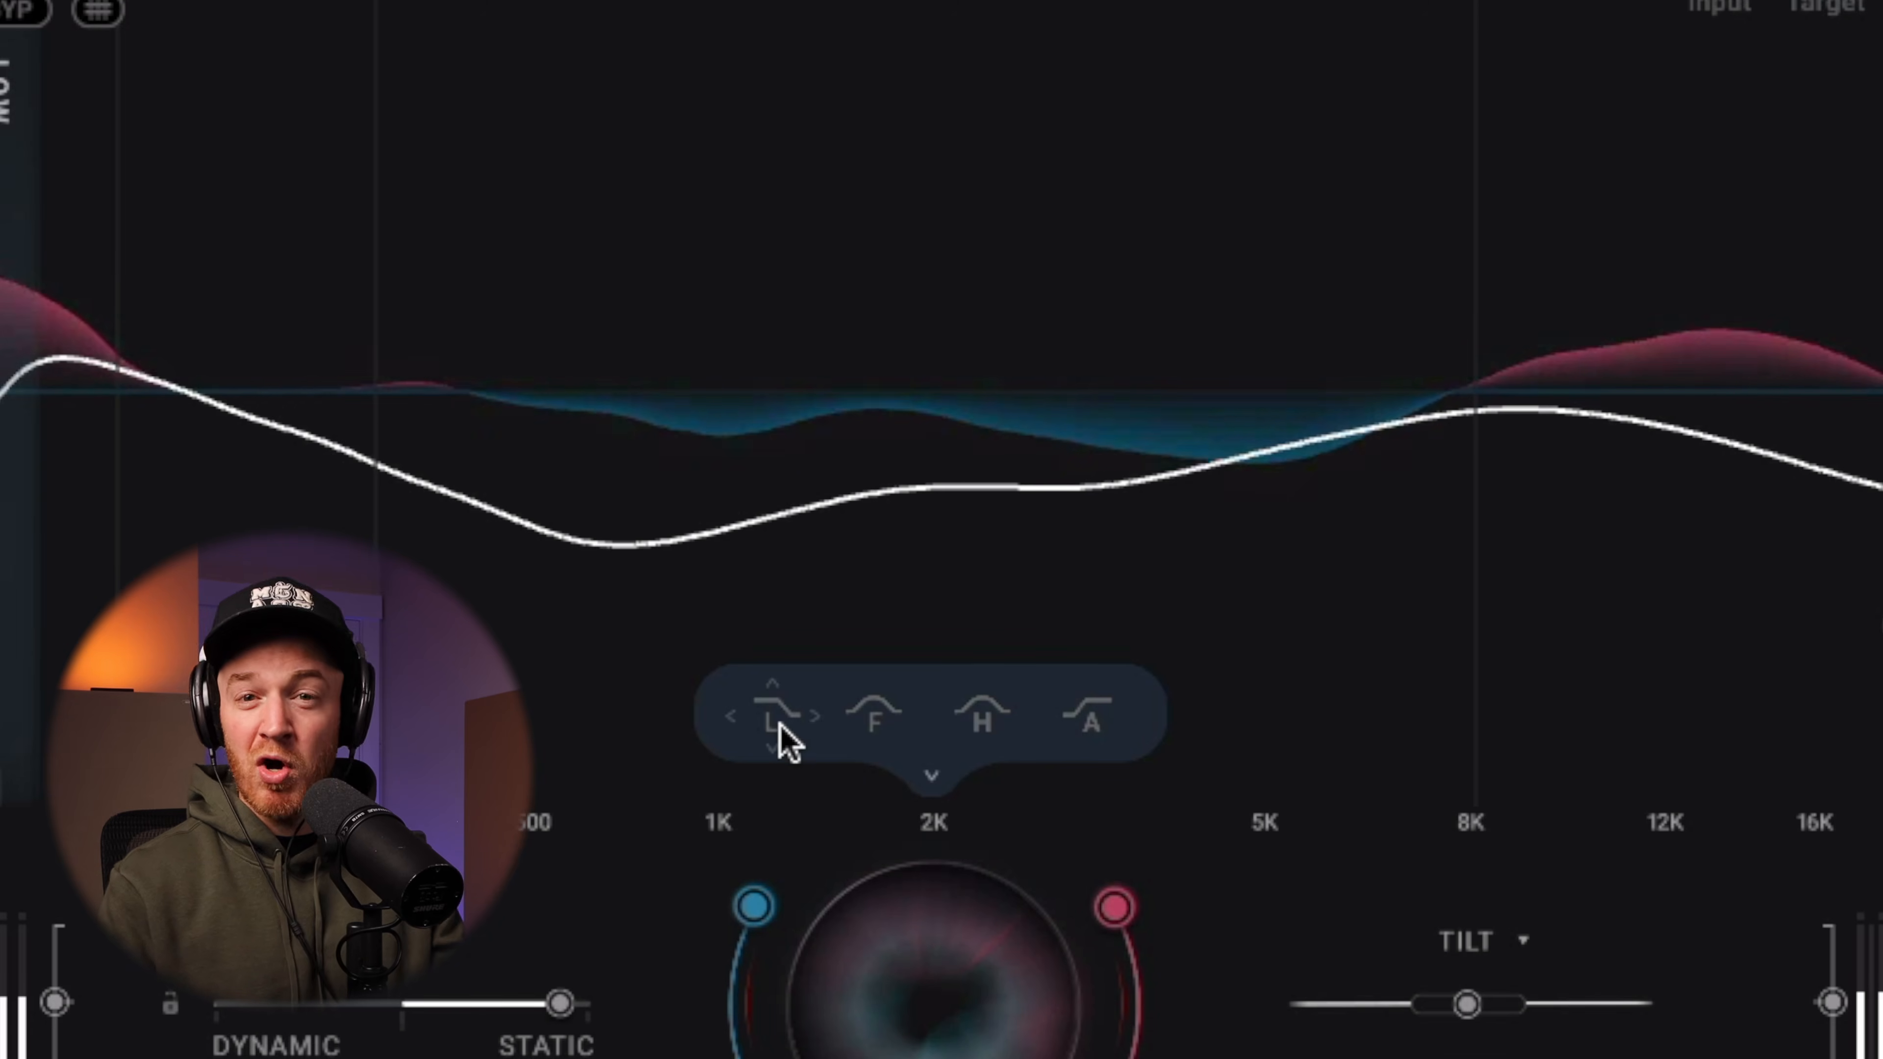
mouse_move(984, 727)
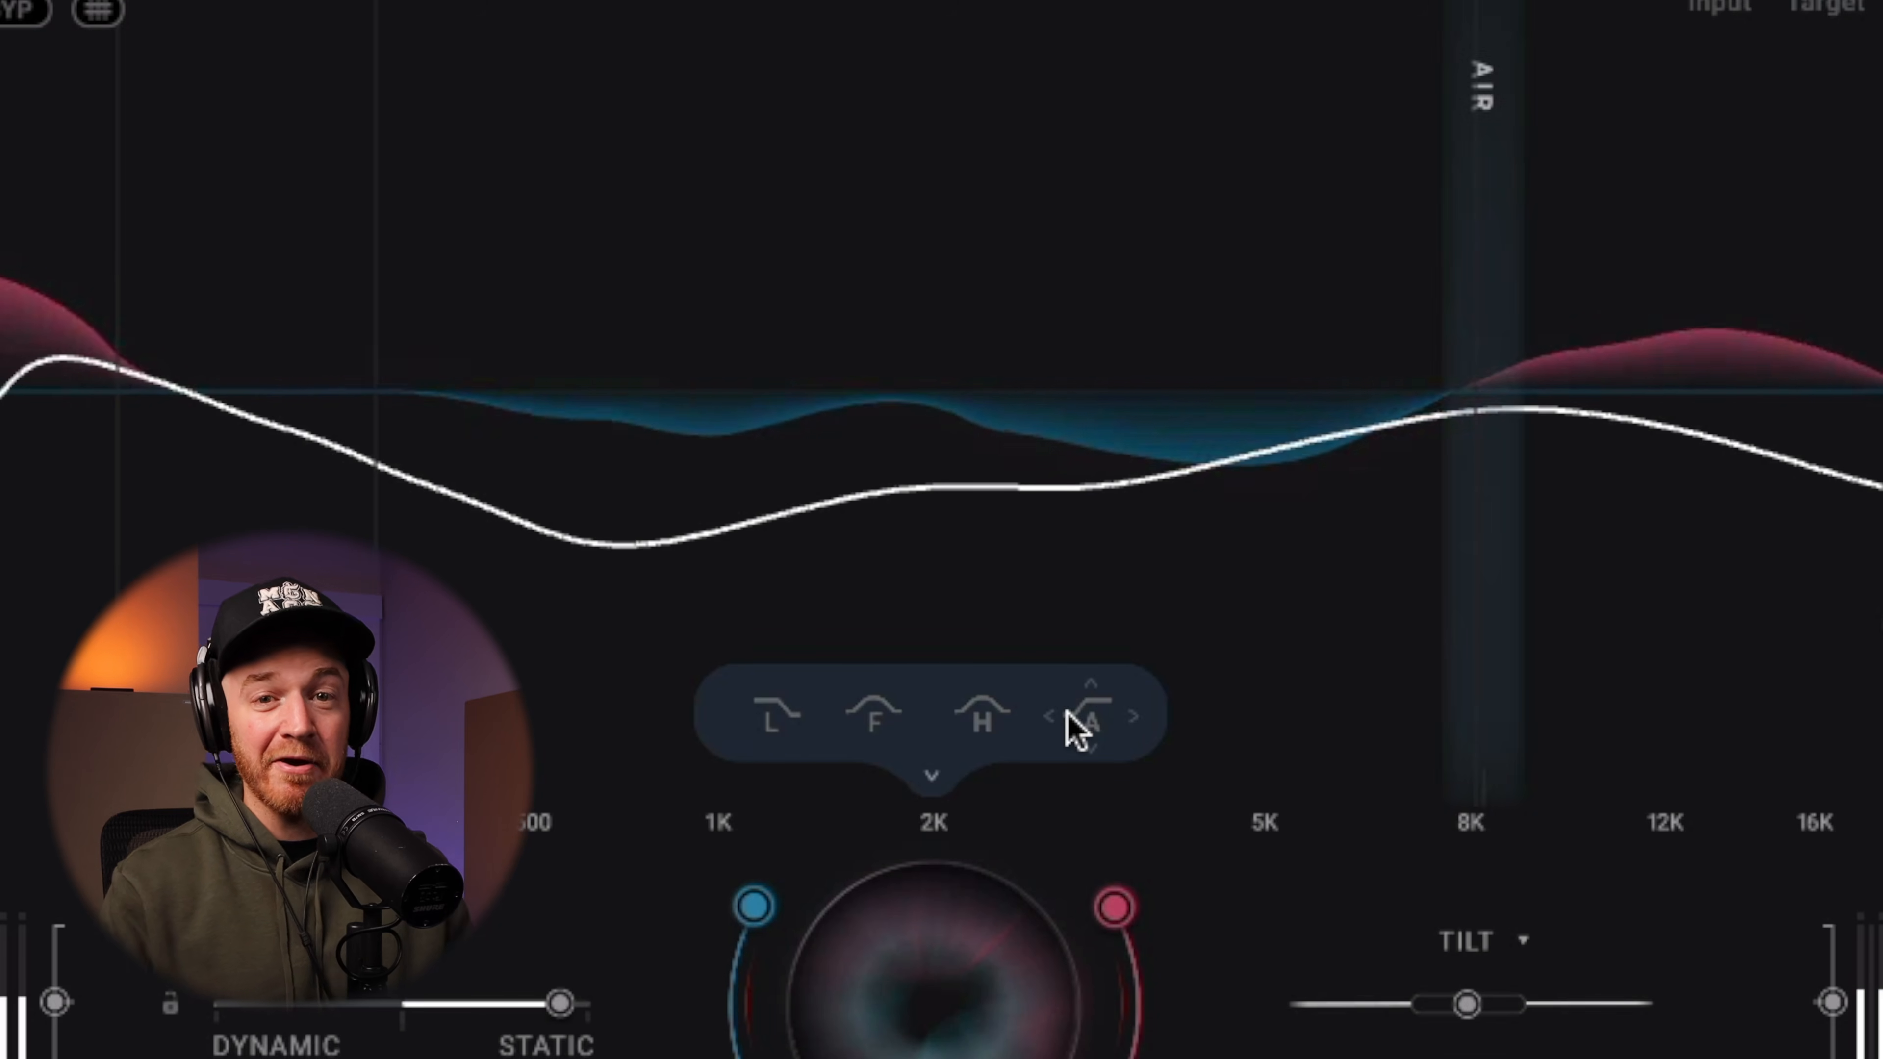
left_click(874, 713)
left_click_drag(984, 721, 985, 764)
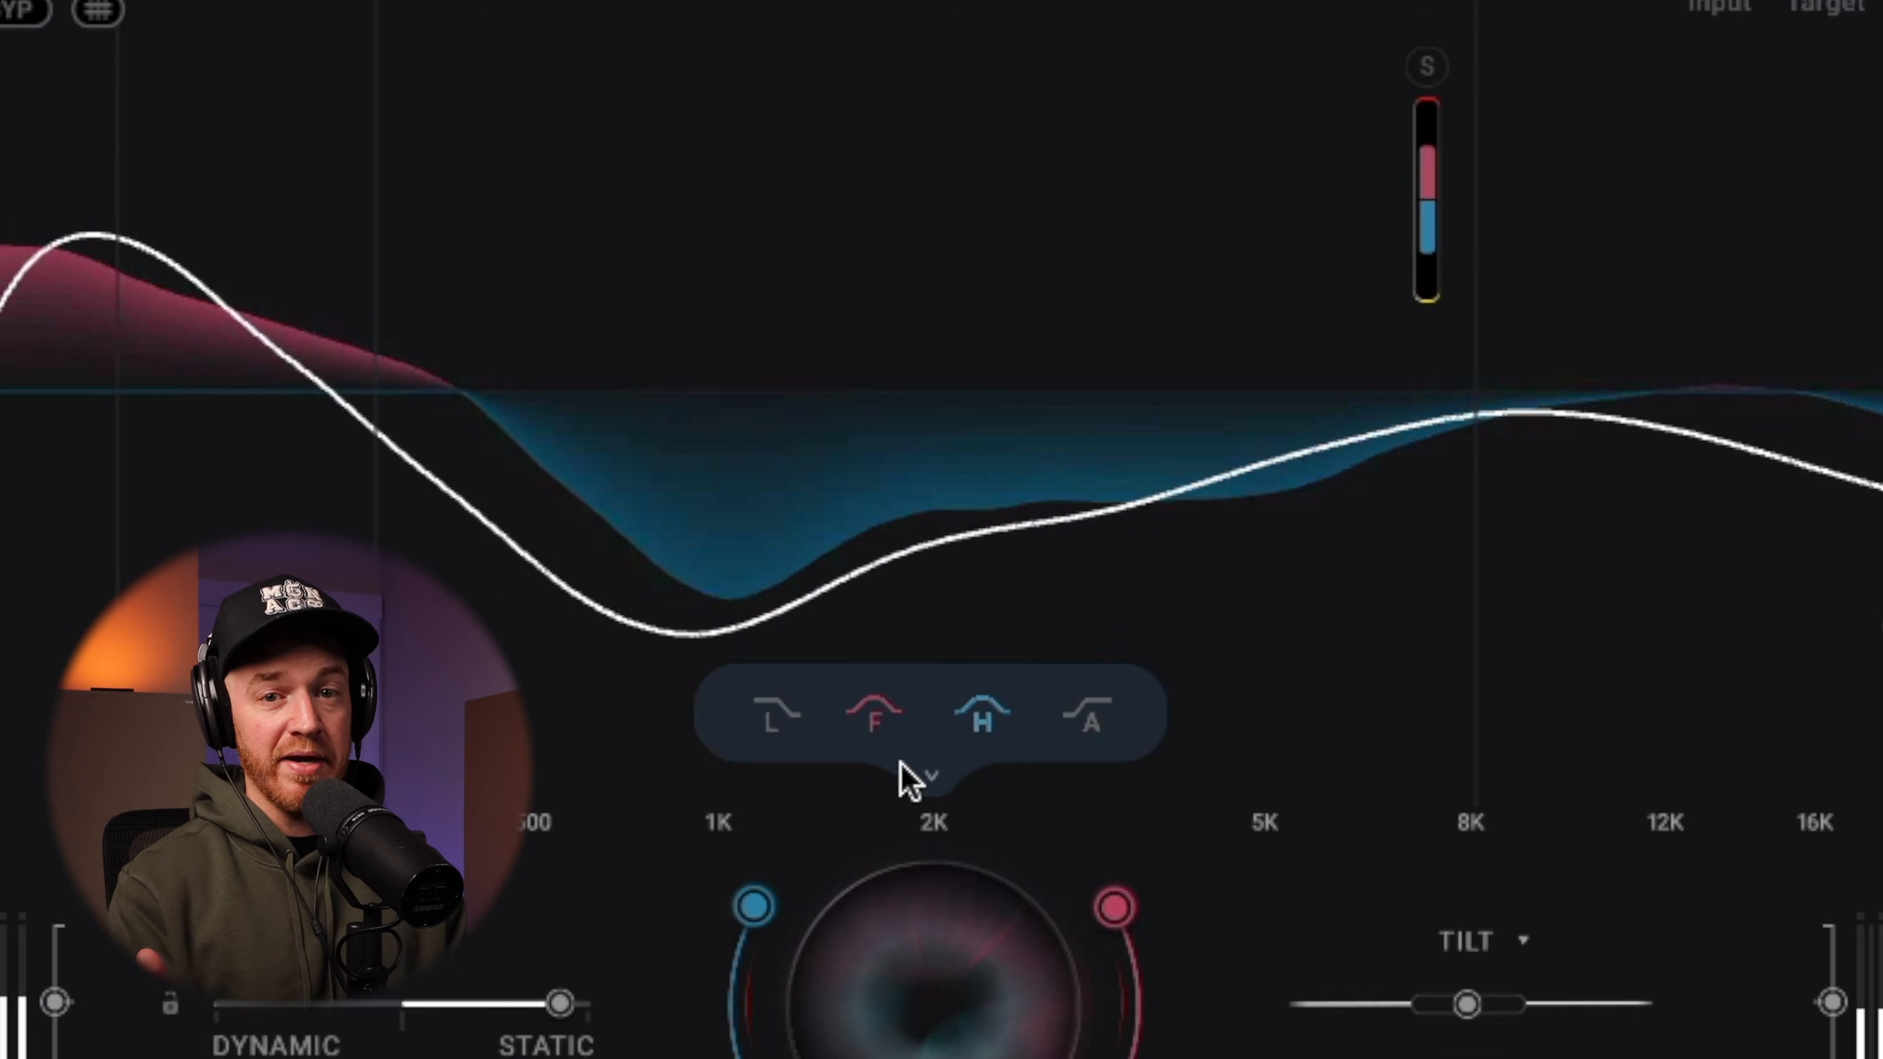
- Move the 250 Hz crossover to just below 1 kHz, nudge the 8 kHz crossover higher and adjust the Fundamental control
mouse_move(874, 716)
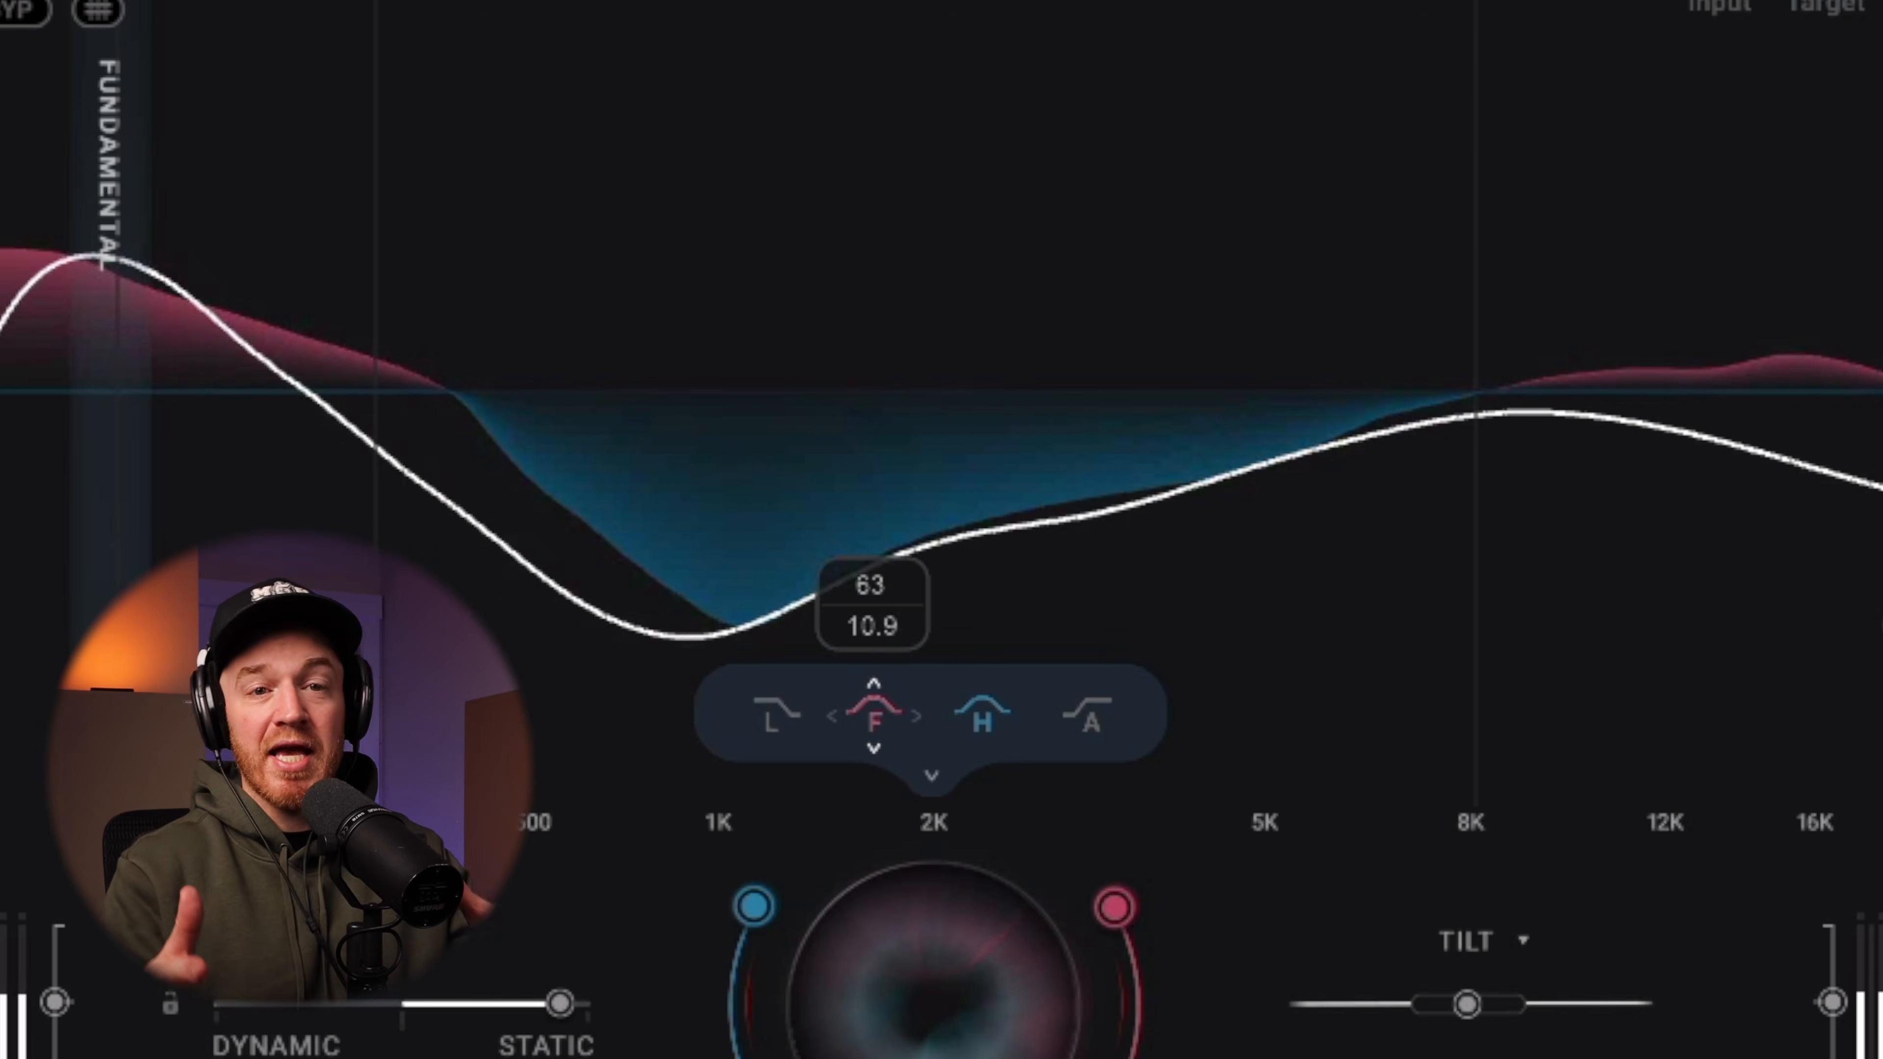
left_click_drag(111, 349, 674, 348)
mouse_move(1480, 523)
left_mouse_down()
mouse_move(1284, 523)
mouse_move(1493, 523)
left_mouse_up()
mouse_move(857, 731)
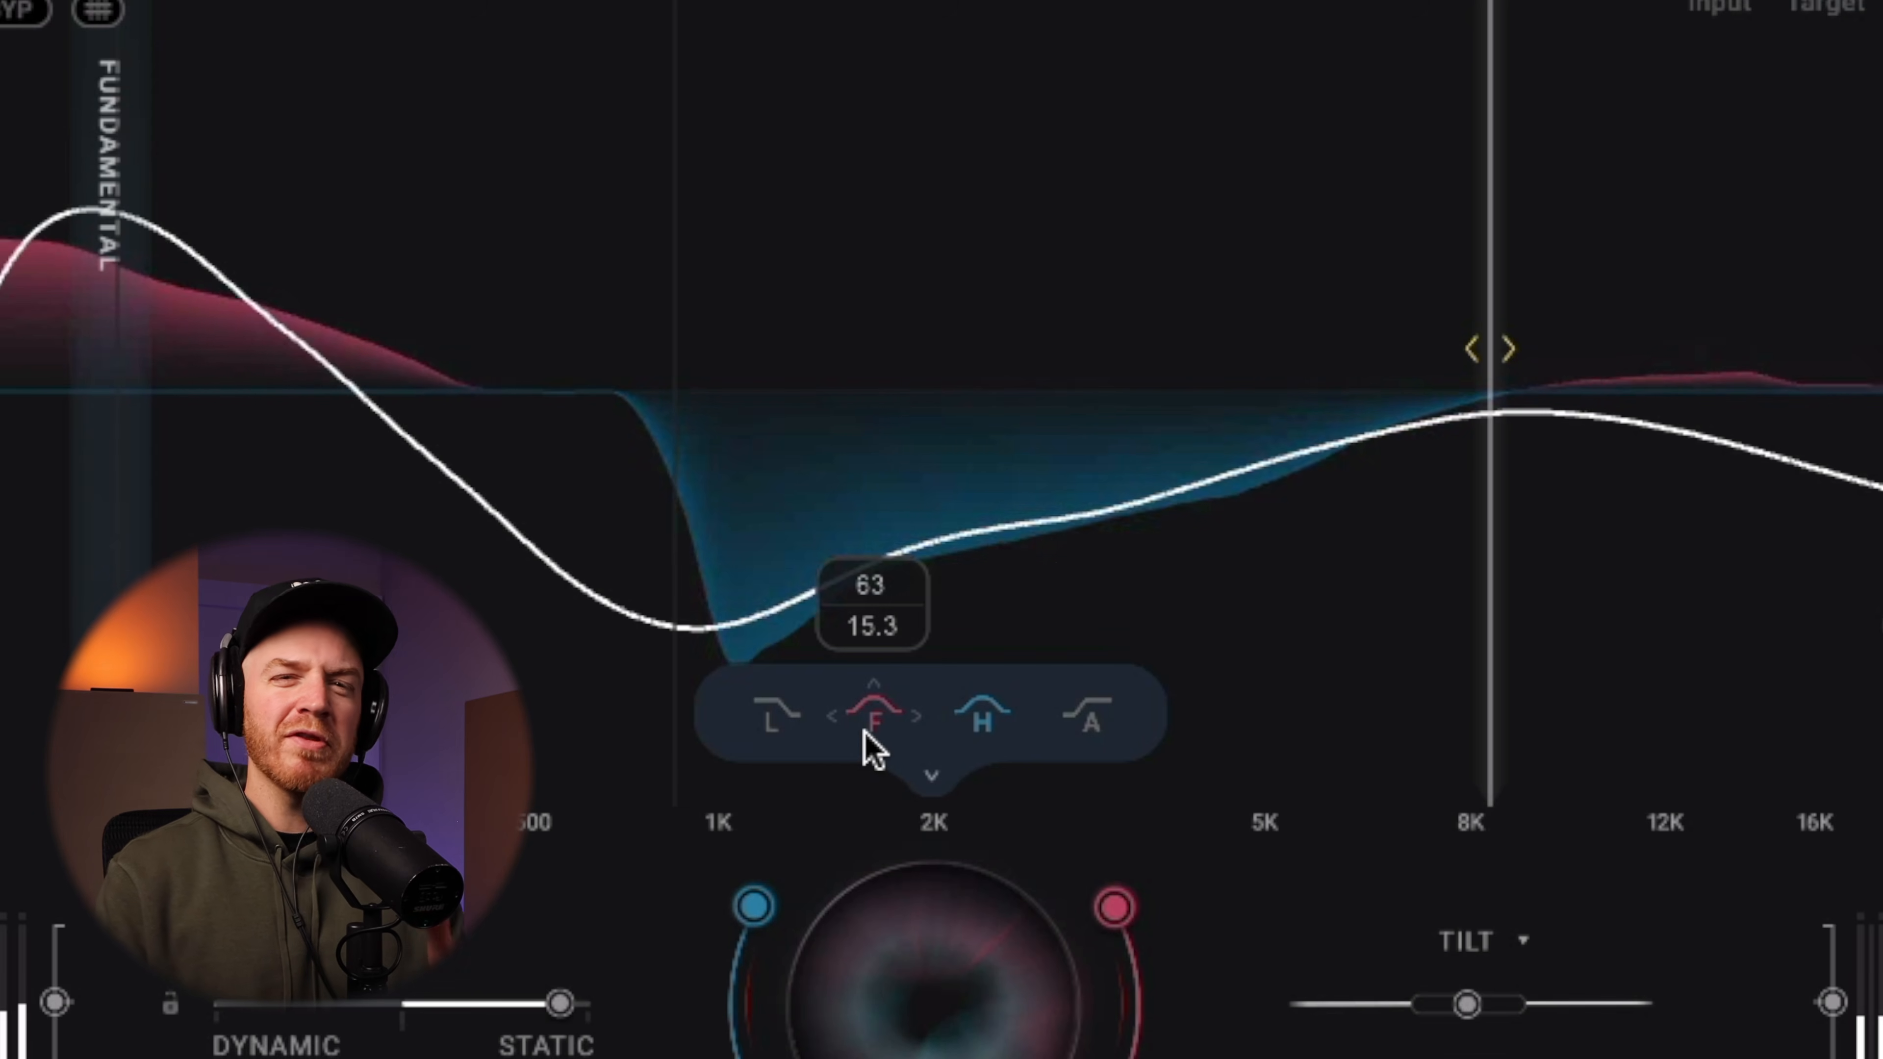
left_click_drag(874, 716, 1099, 716)
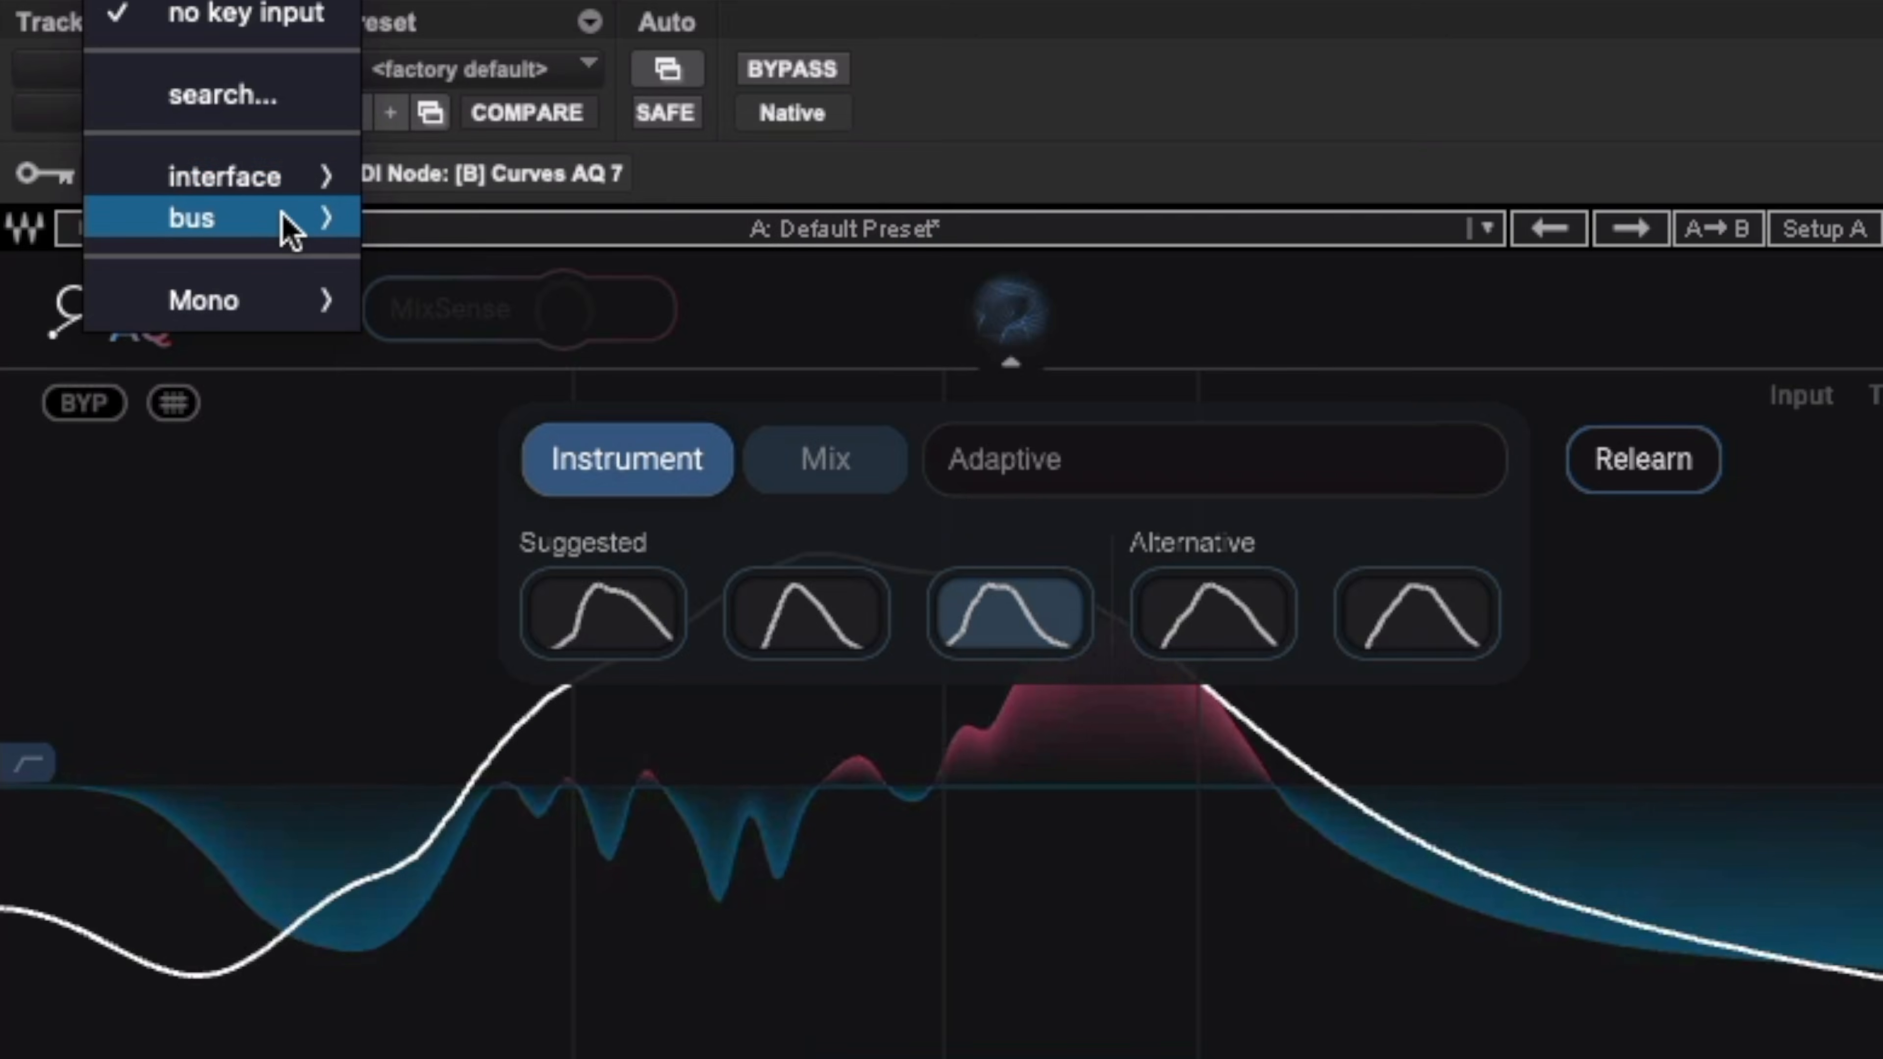
- Assign Bus 25 (Mono) as the key input of Curves AQ on Lead 1 and raise the MixSense sidechain amount
mouse_move(286, 232)
mouse_move(539, 232)
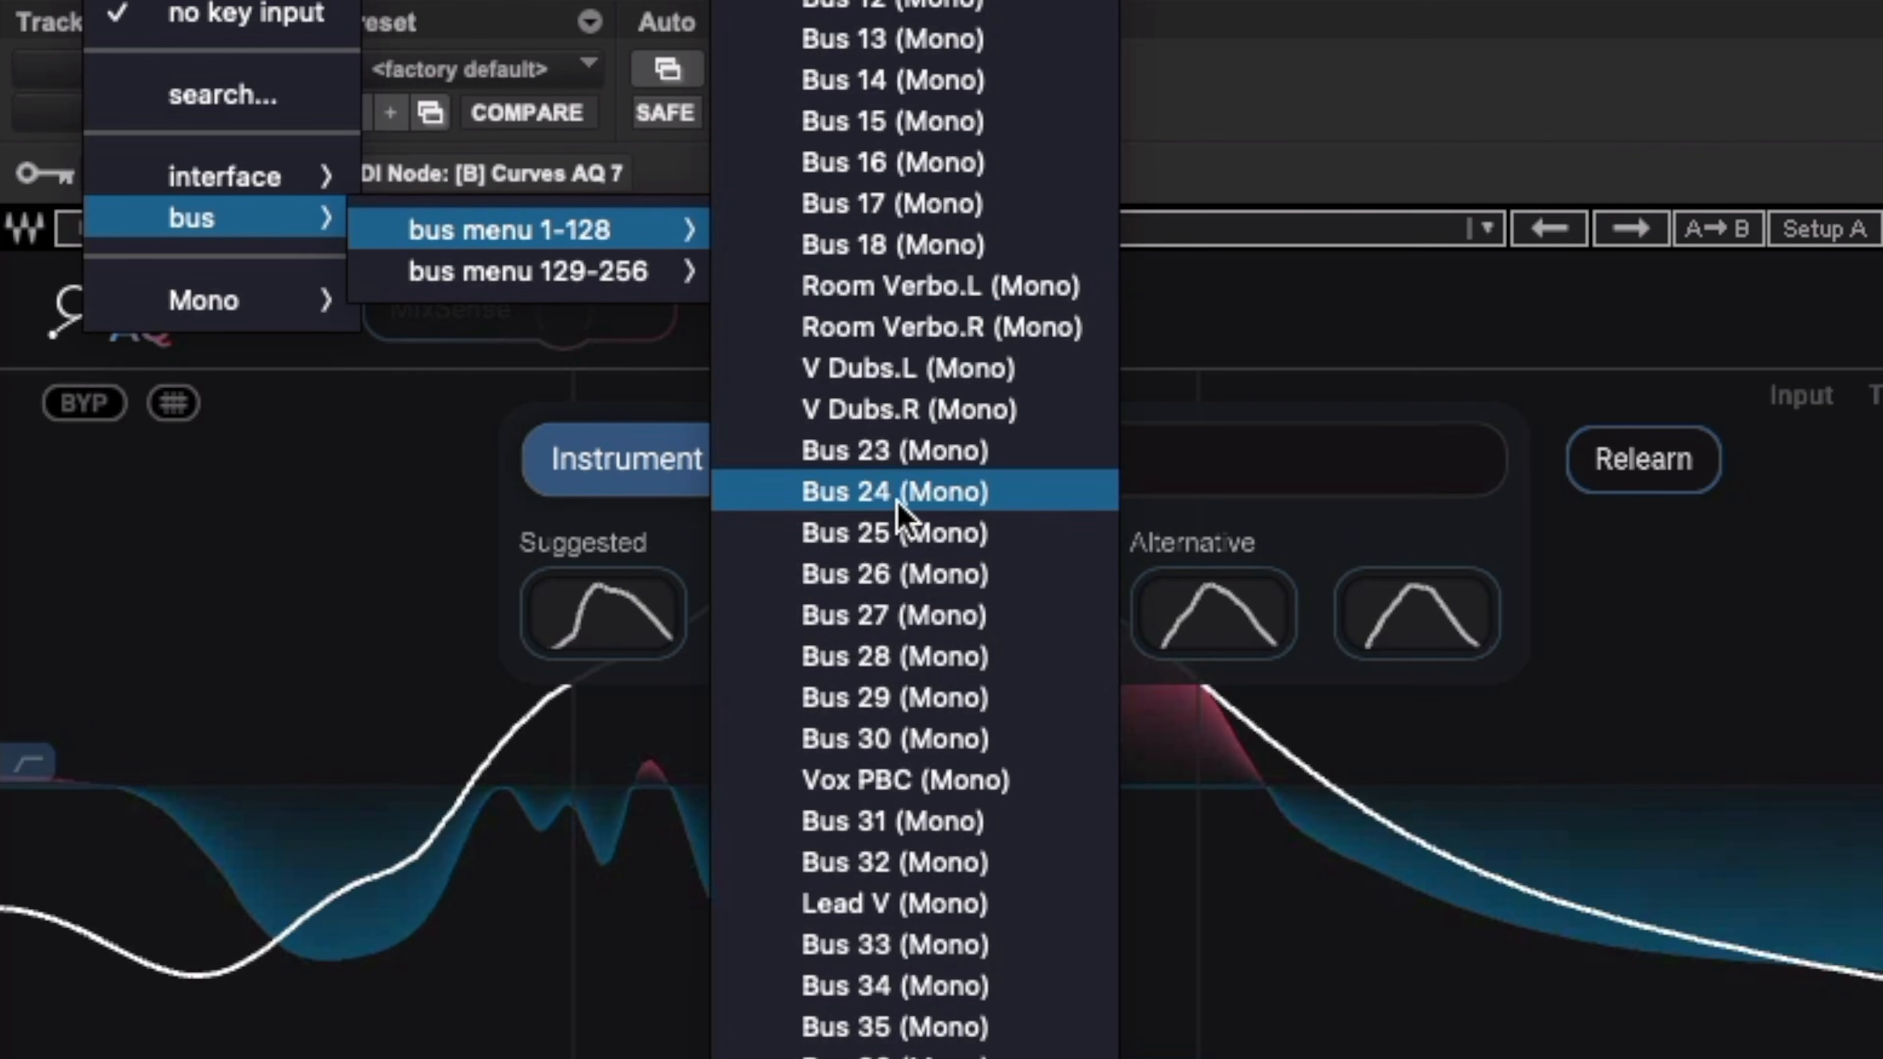
left_click(904, 534)
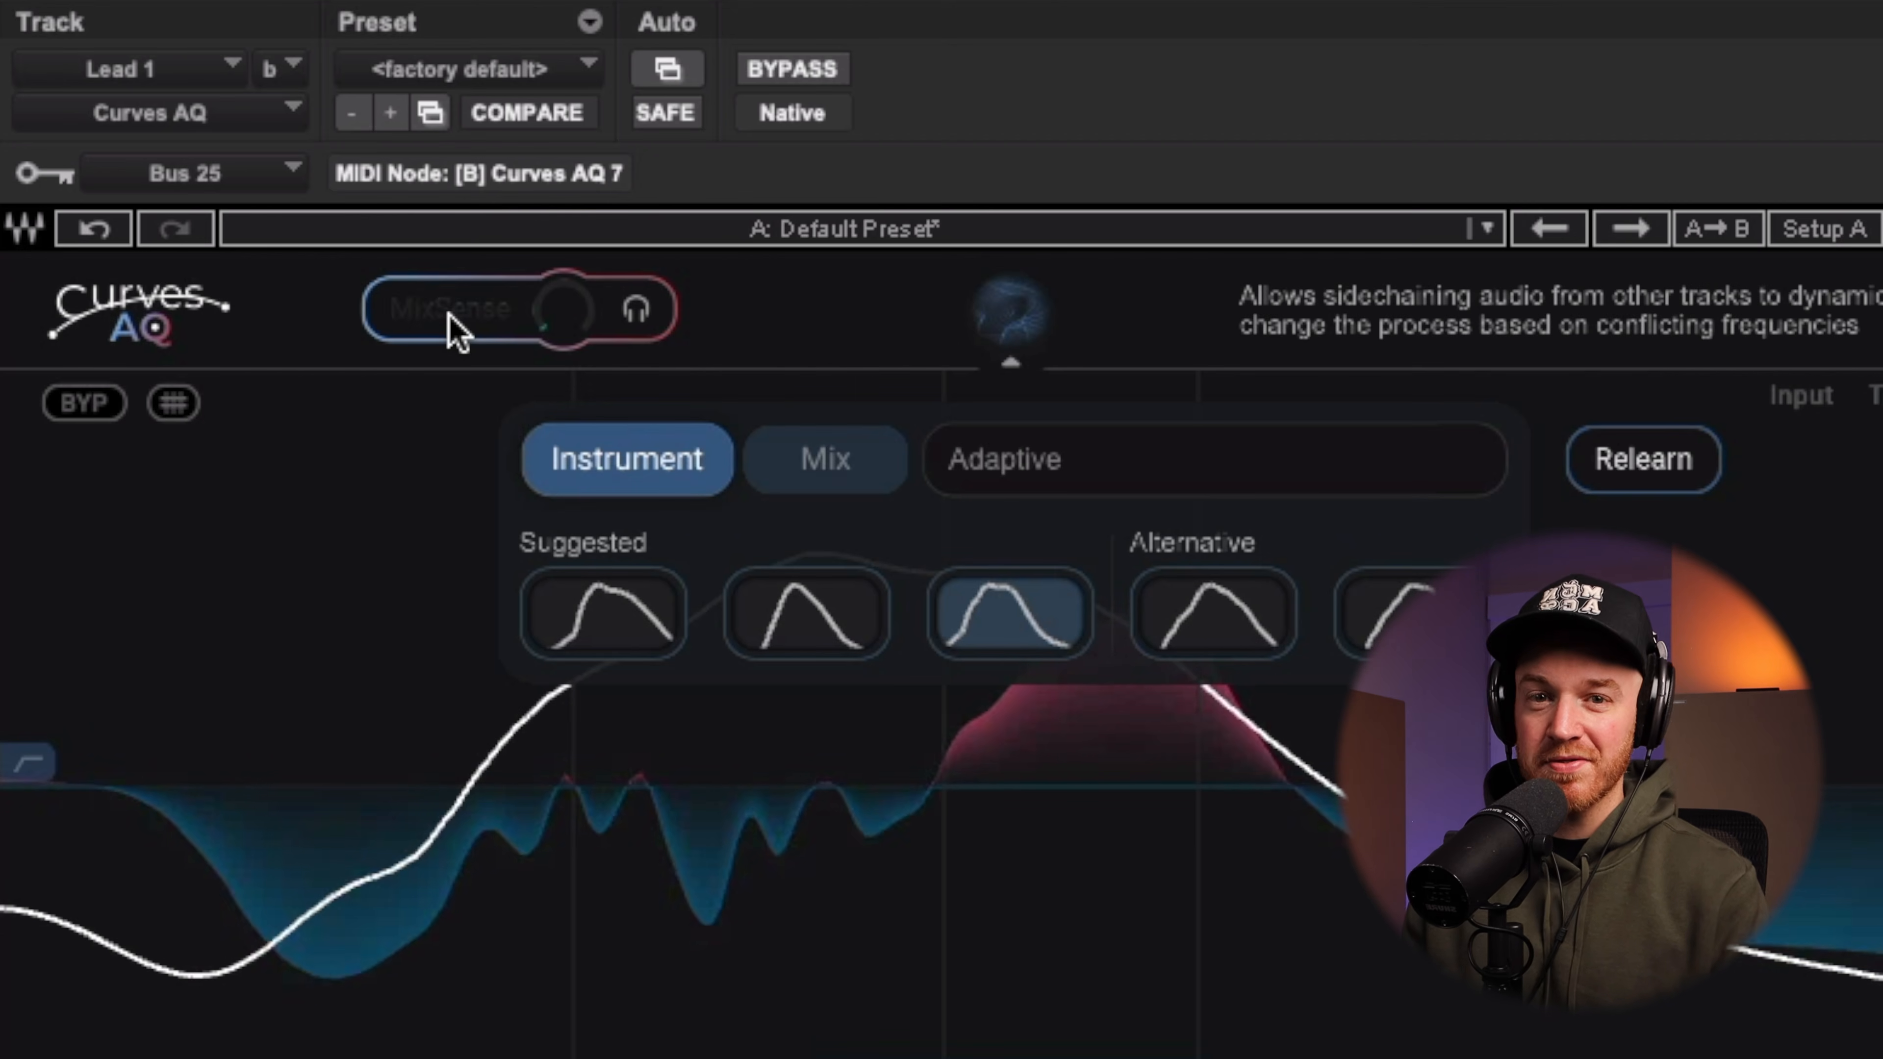
left_click_drag(563, 327, 564, 275)
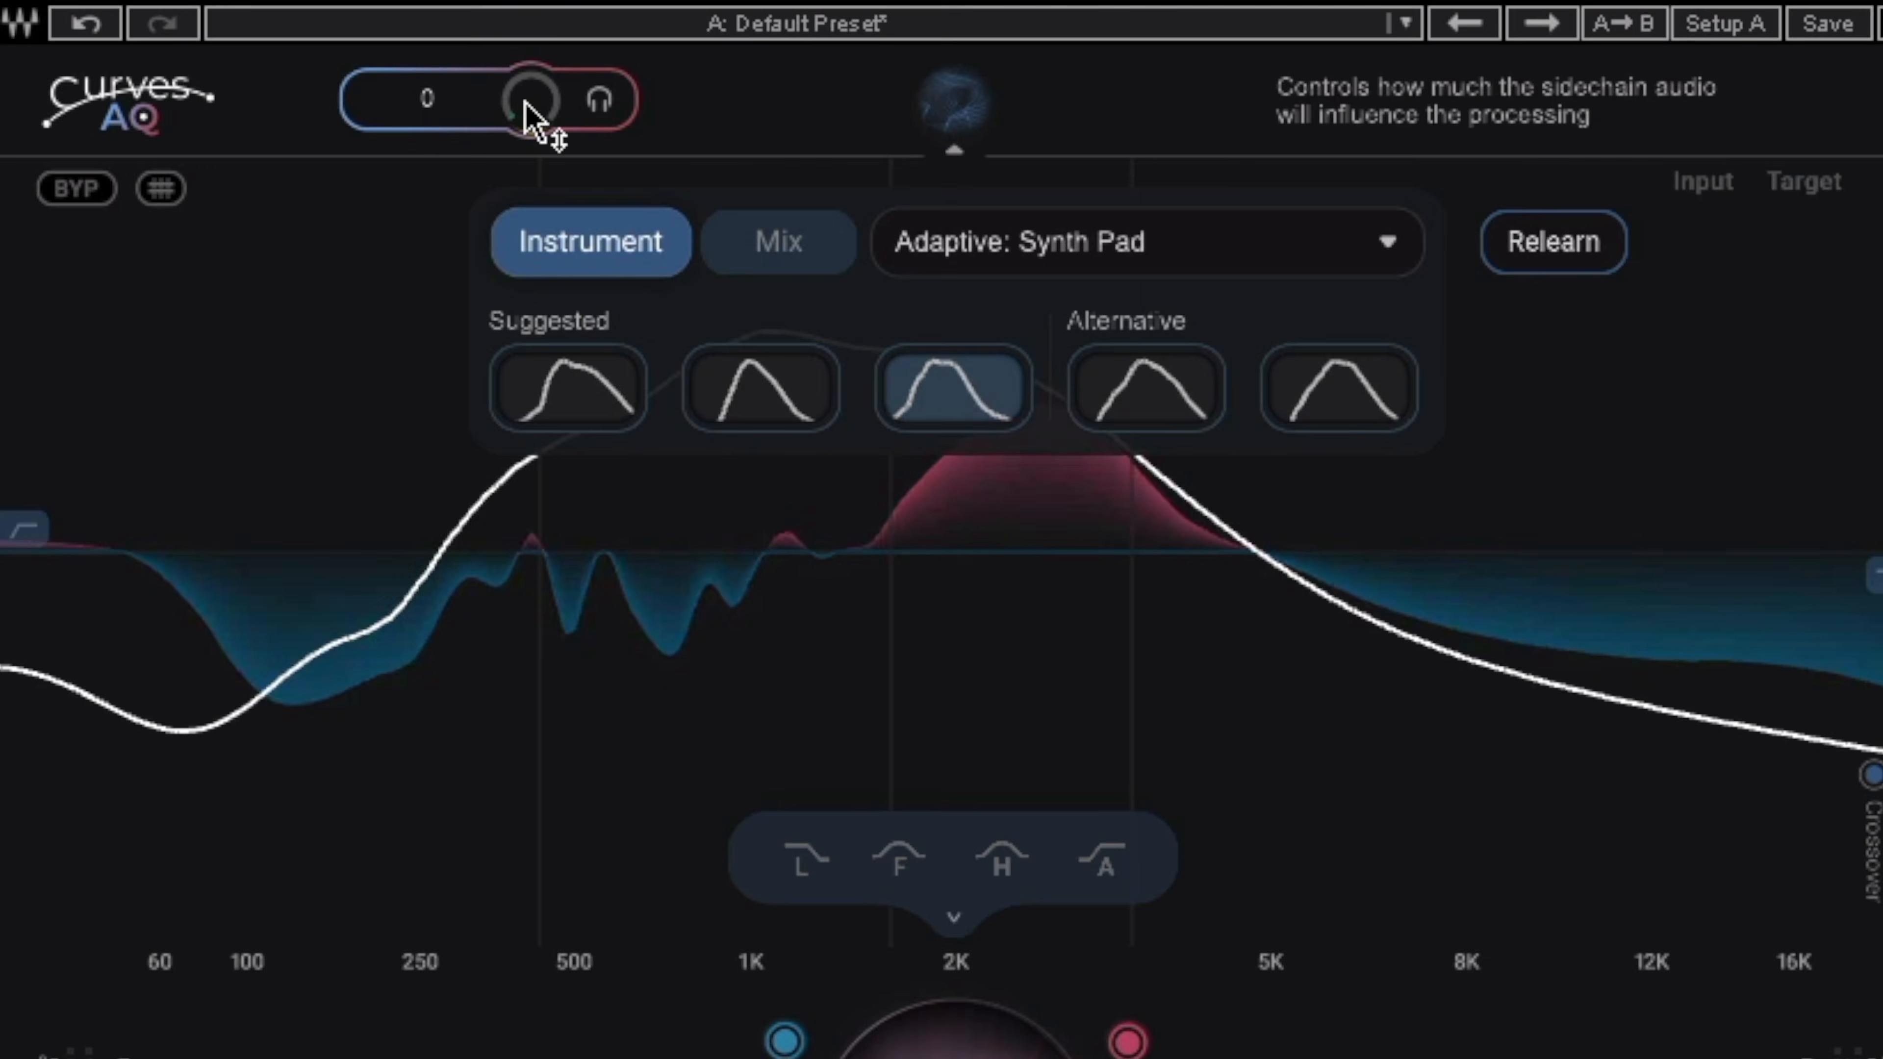
left_click_drag(527, 104, 527, 38)
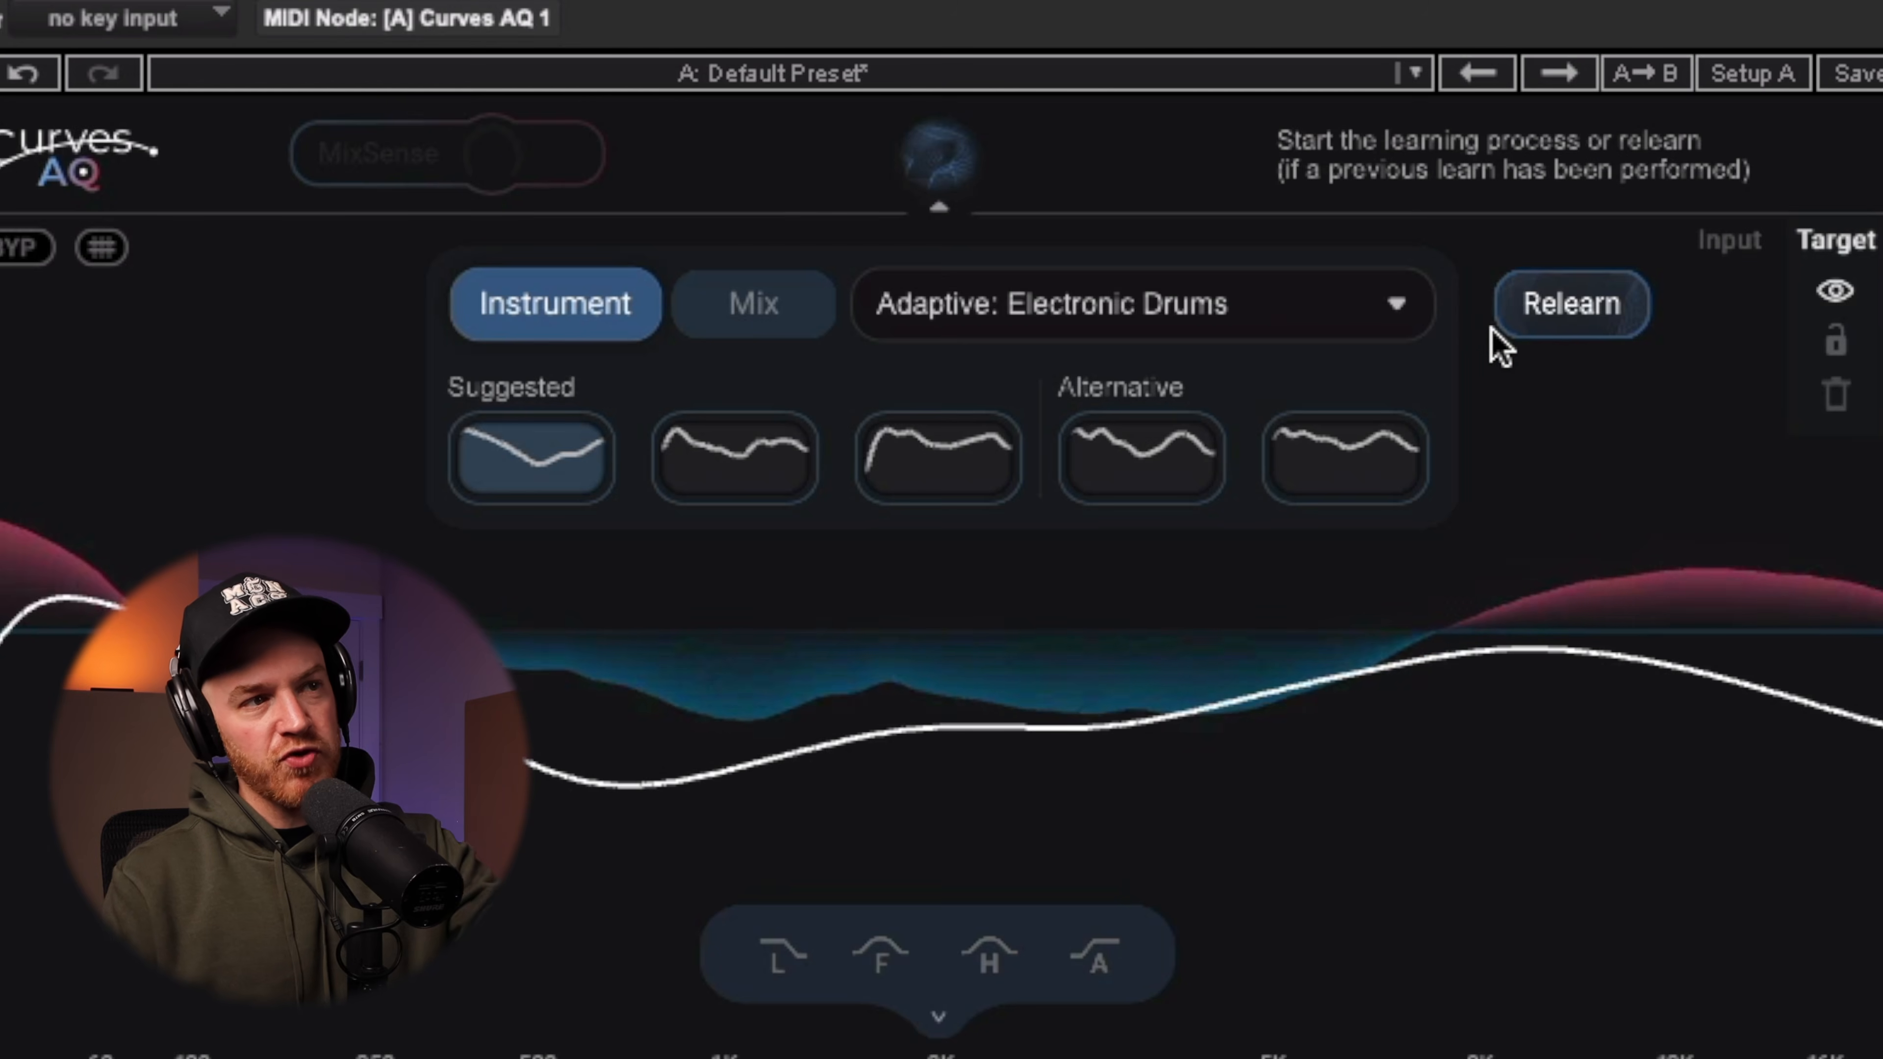
- Look through the instrument target list and its Drums options, keeping the Adaptive setting
left_click(1399, 307)
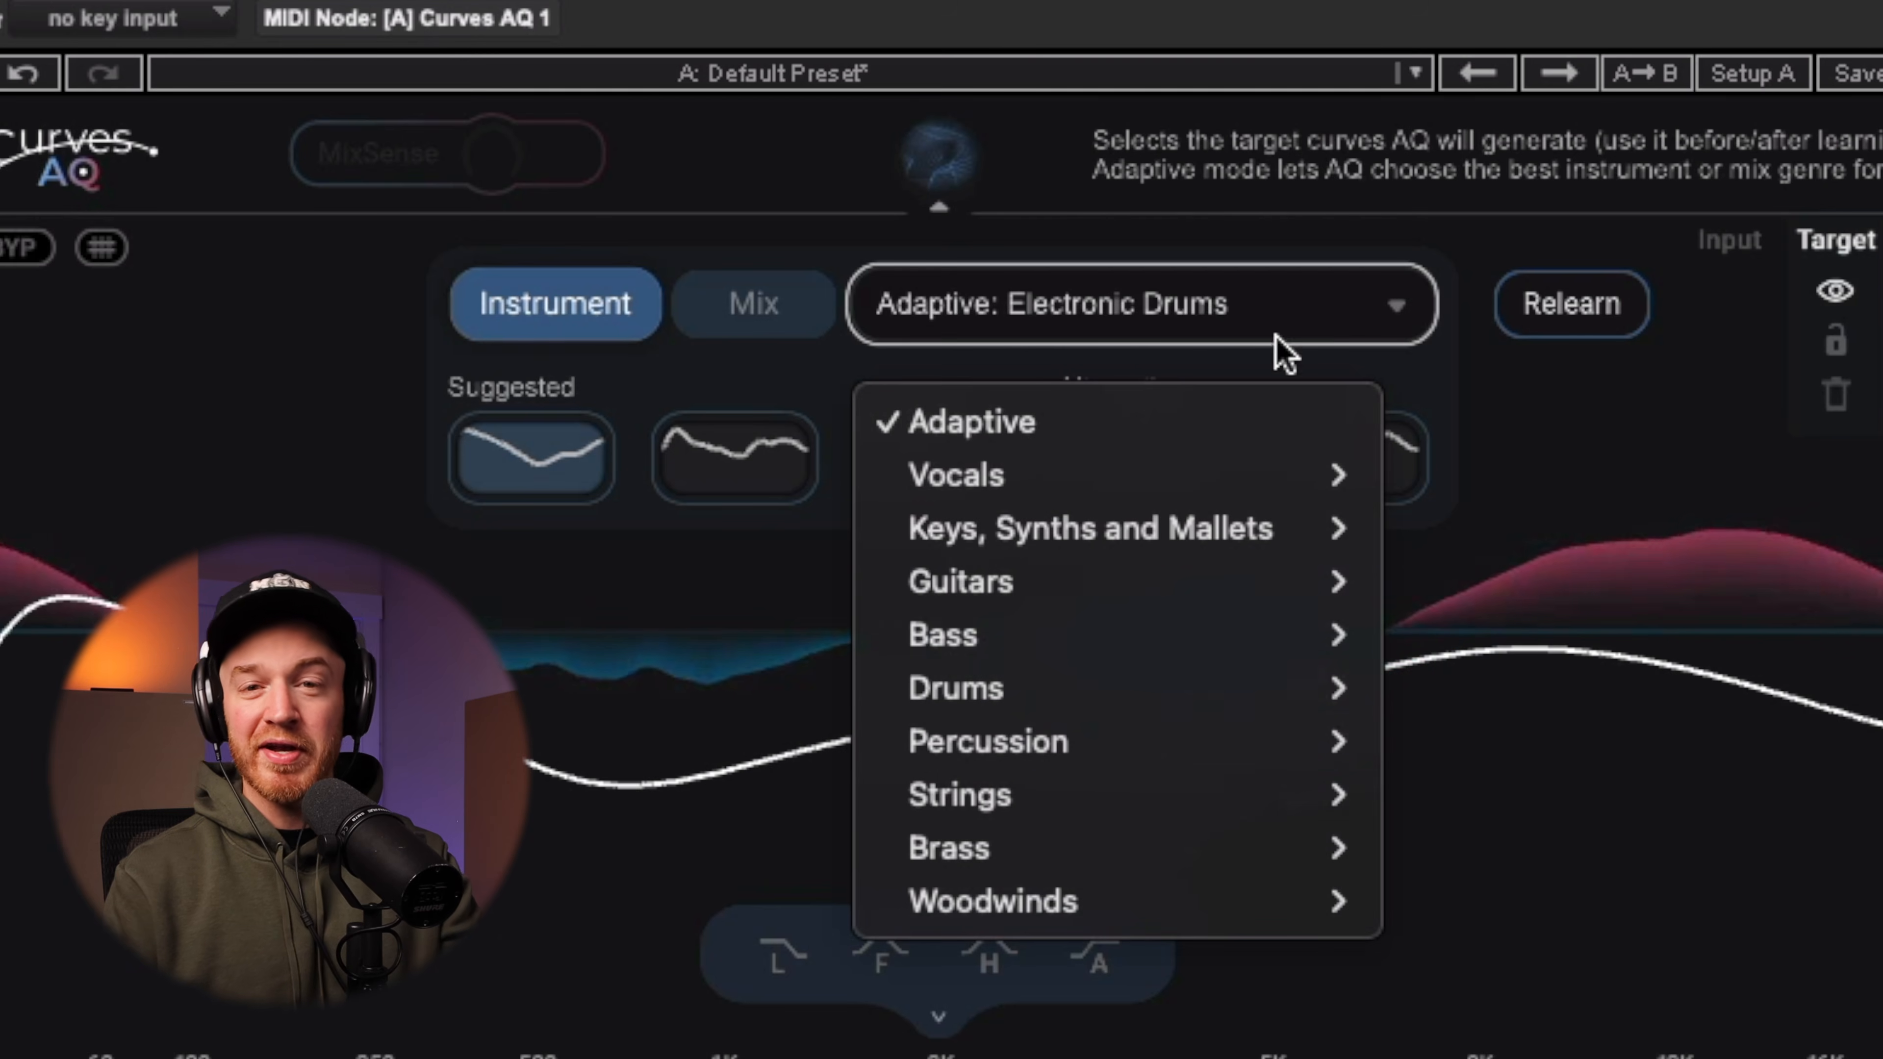
mouse_move(1116, 695)
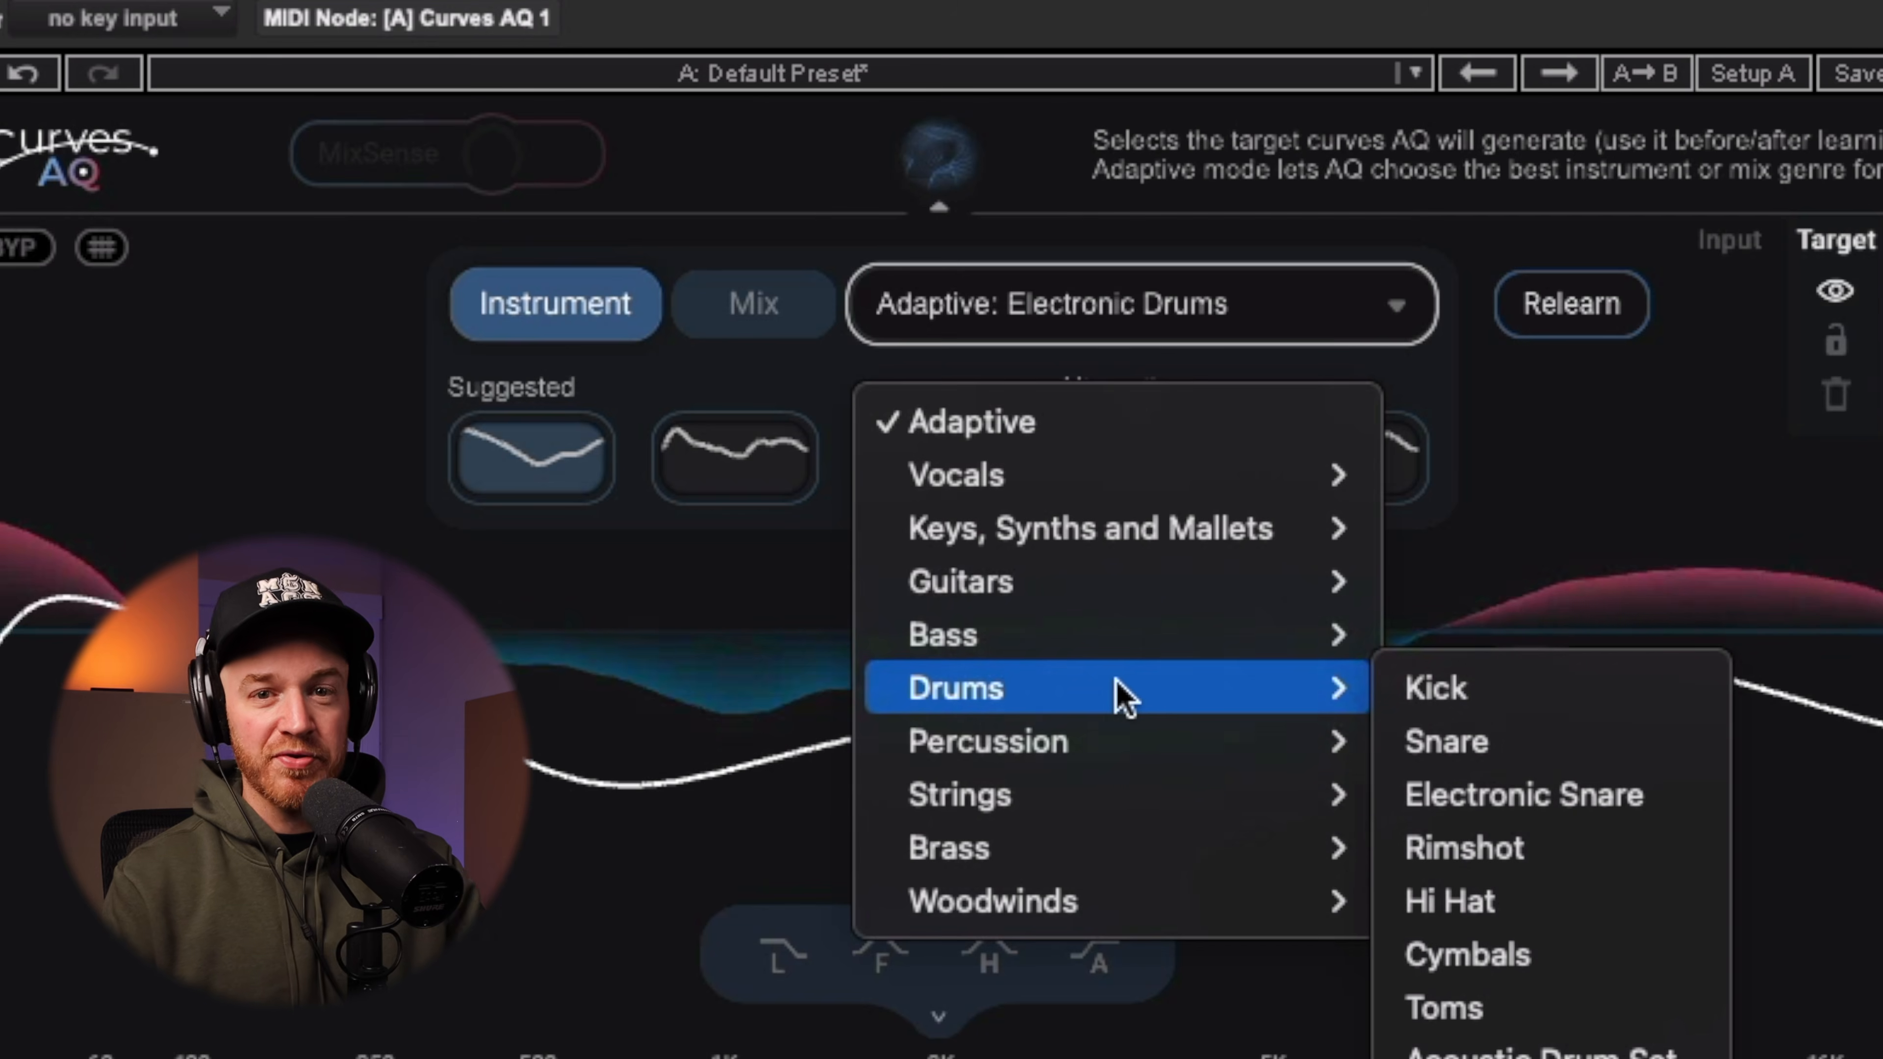
left_click(1004, 1056)
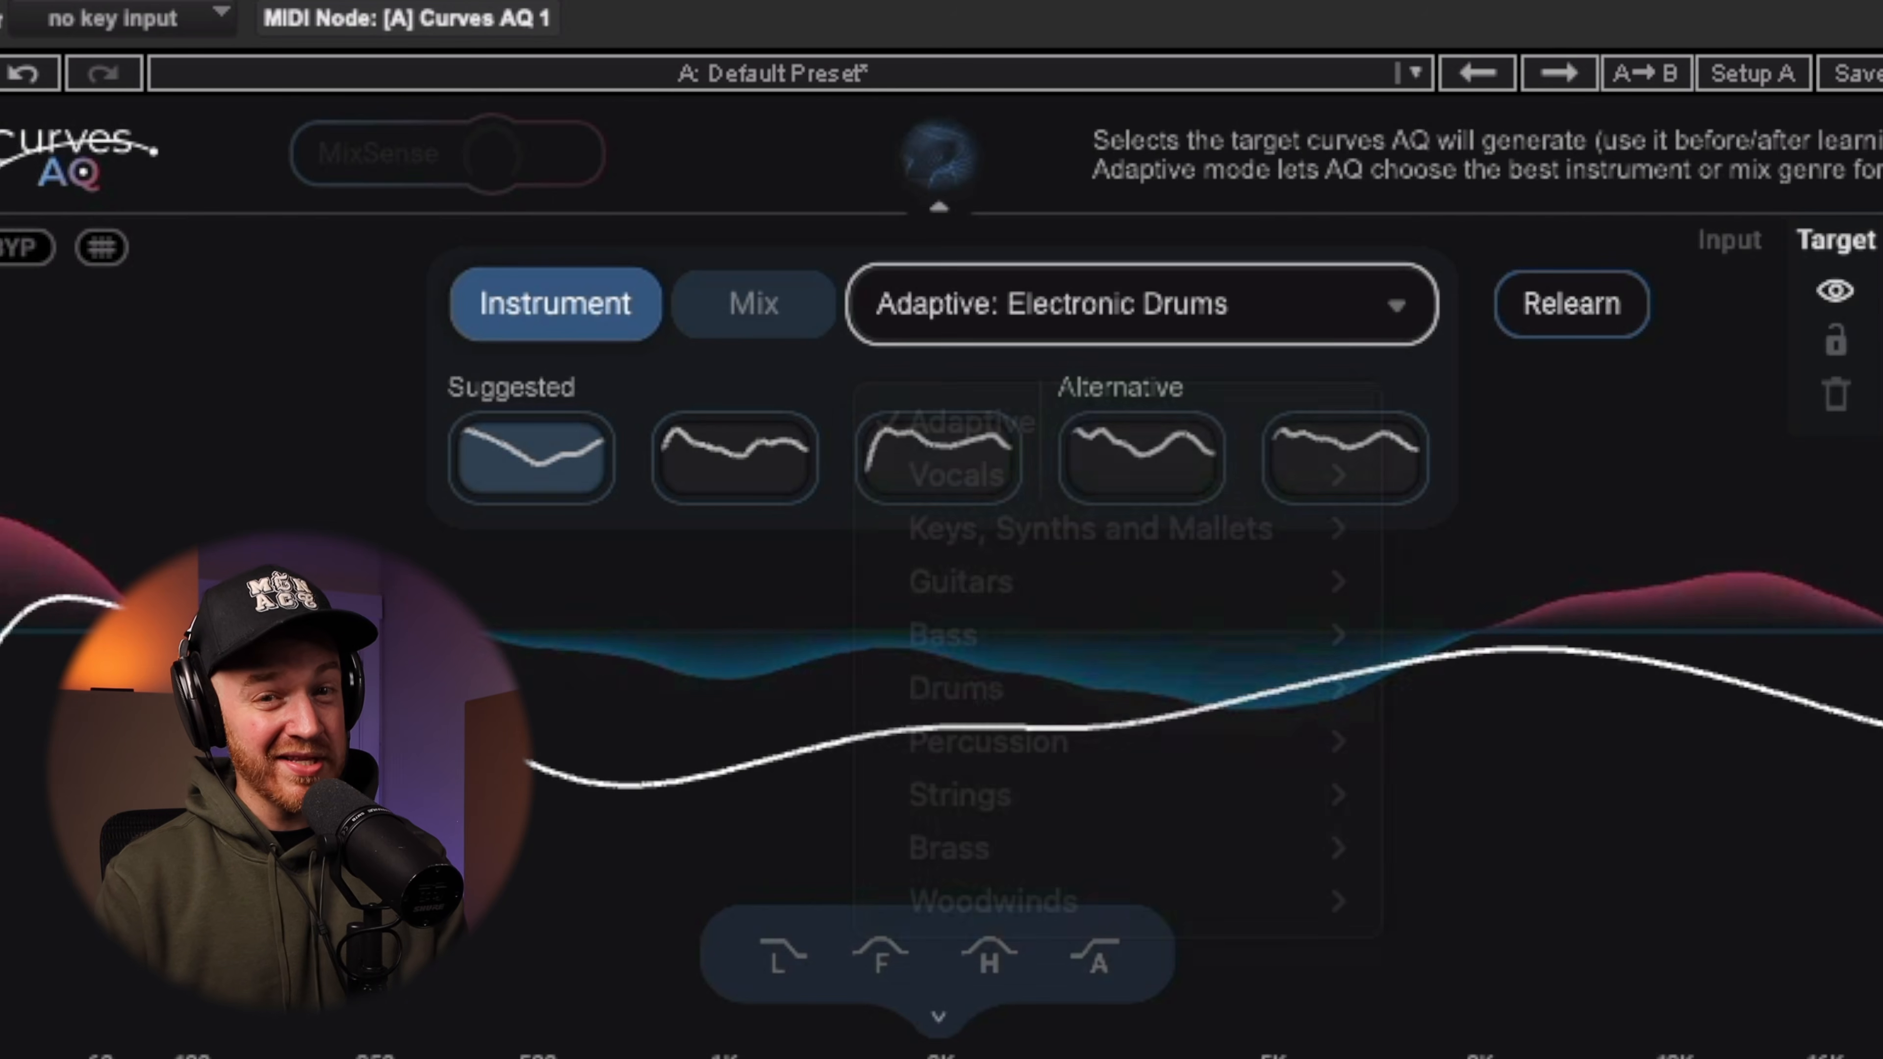
- Expand the advanced controls and set the Balance mode to M/S
left_click(959, 1043)
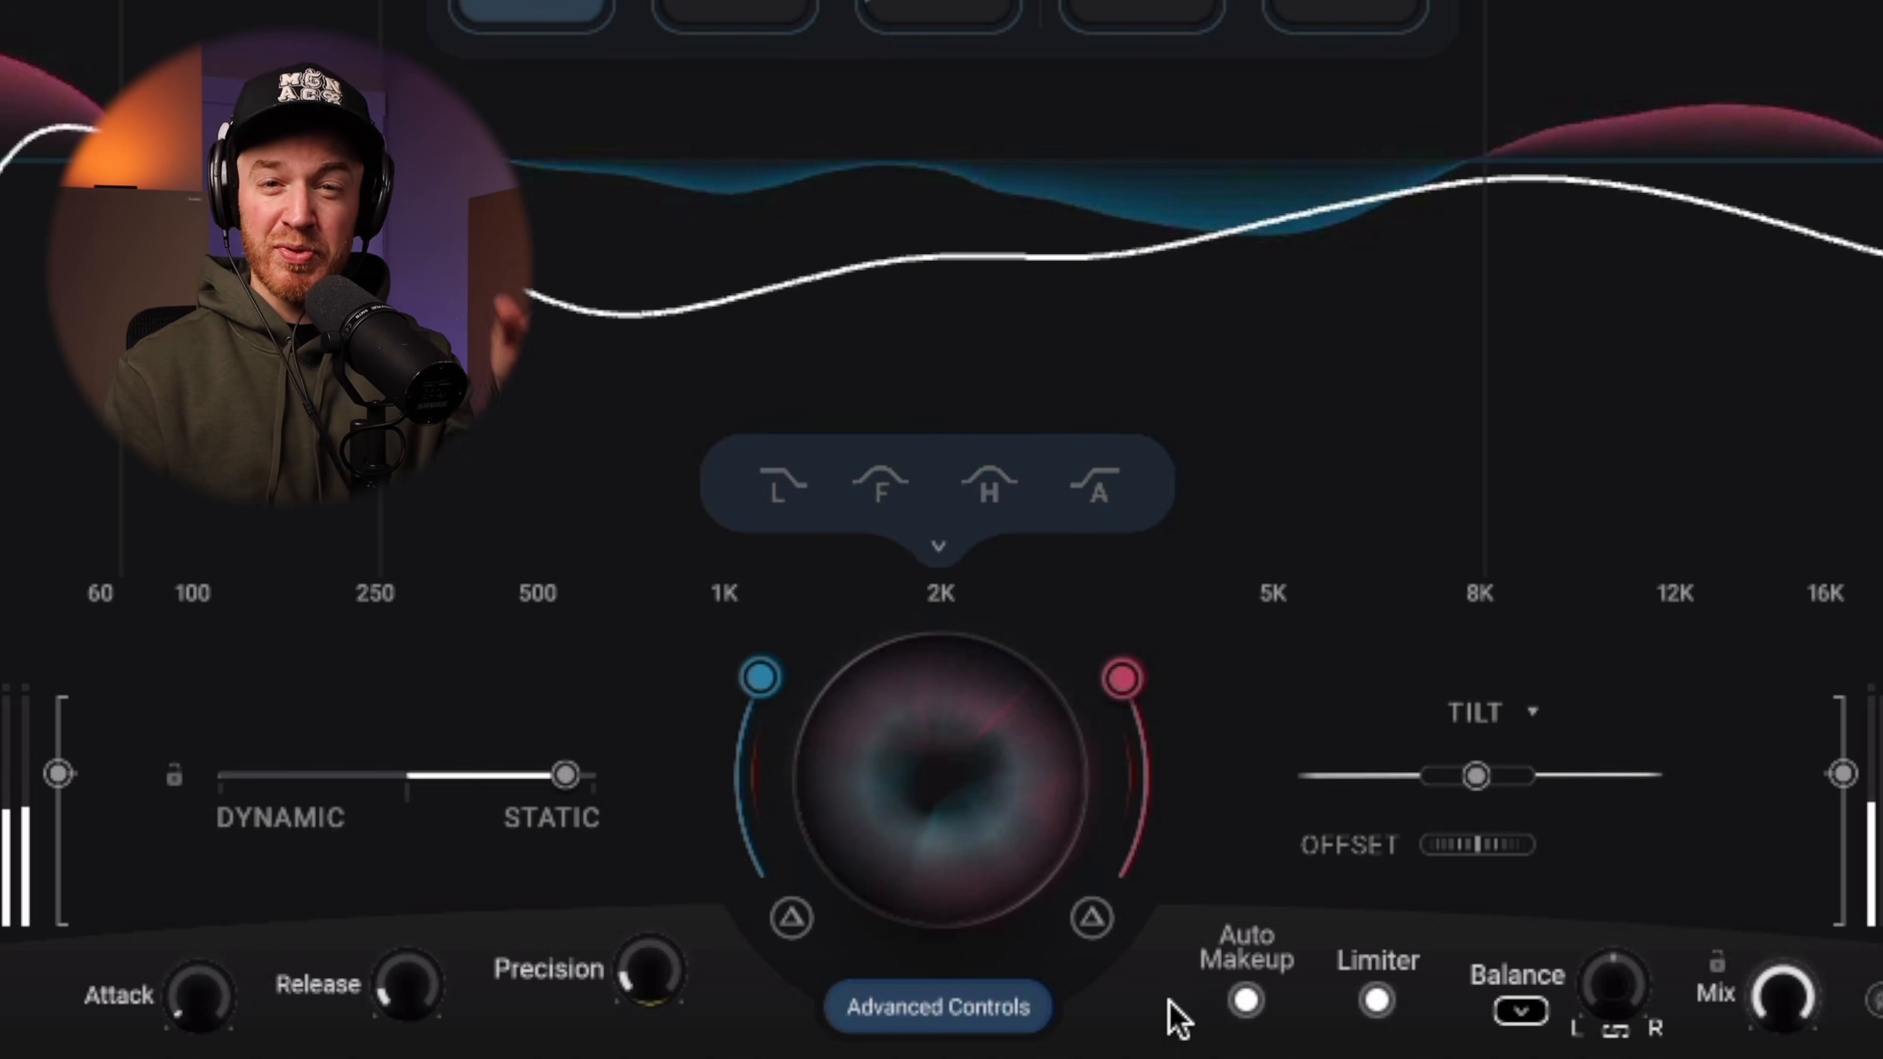
left_click(1246, 1001)
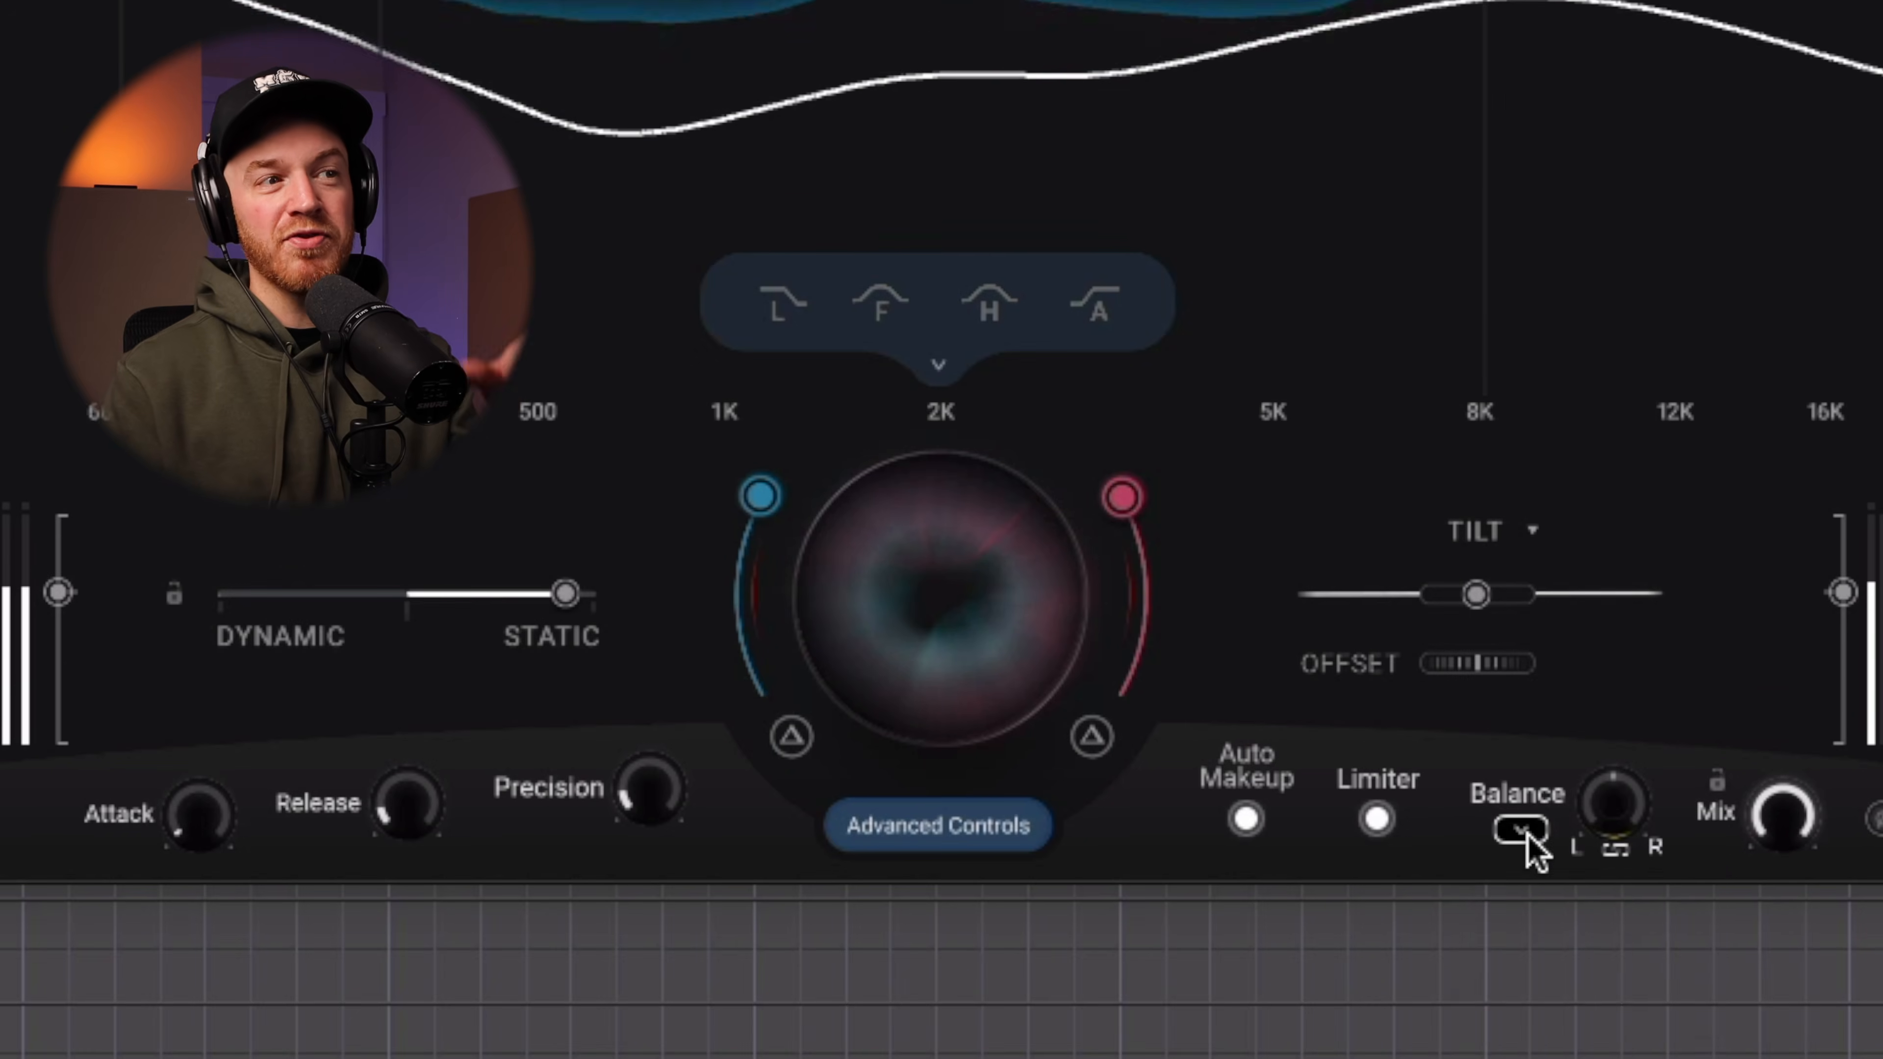
left_click(1521, 1014)
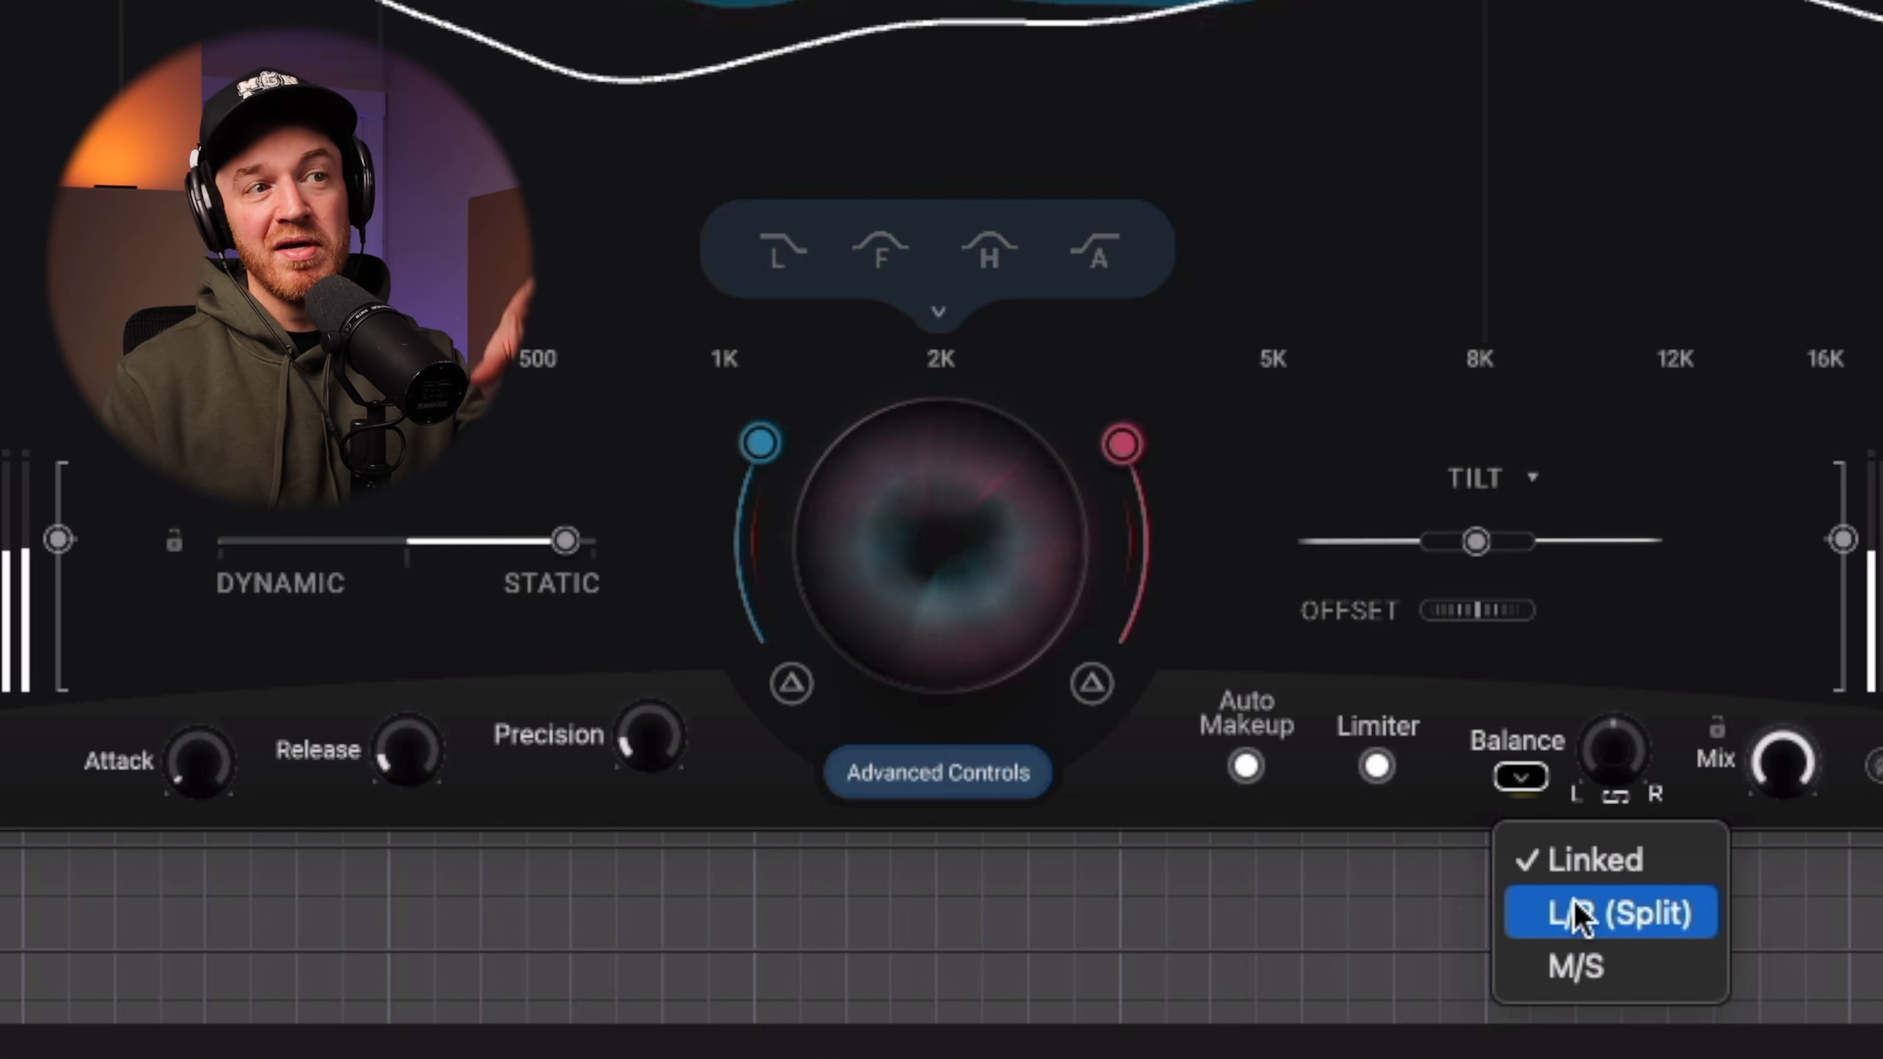
left_click(1575, 967)
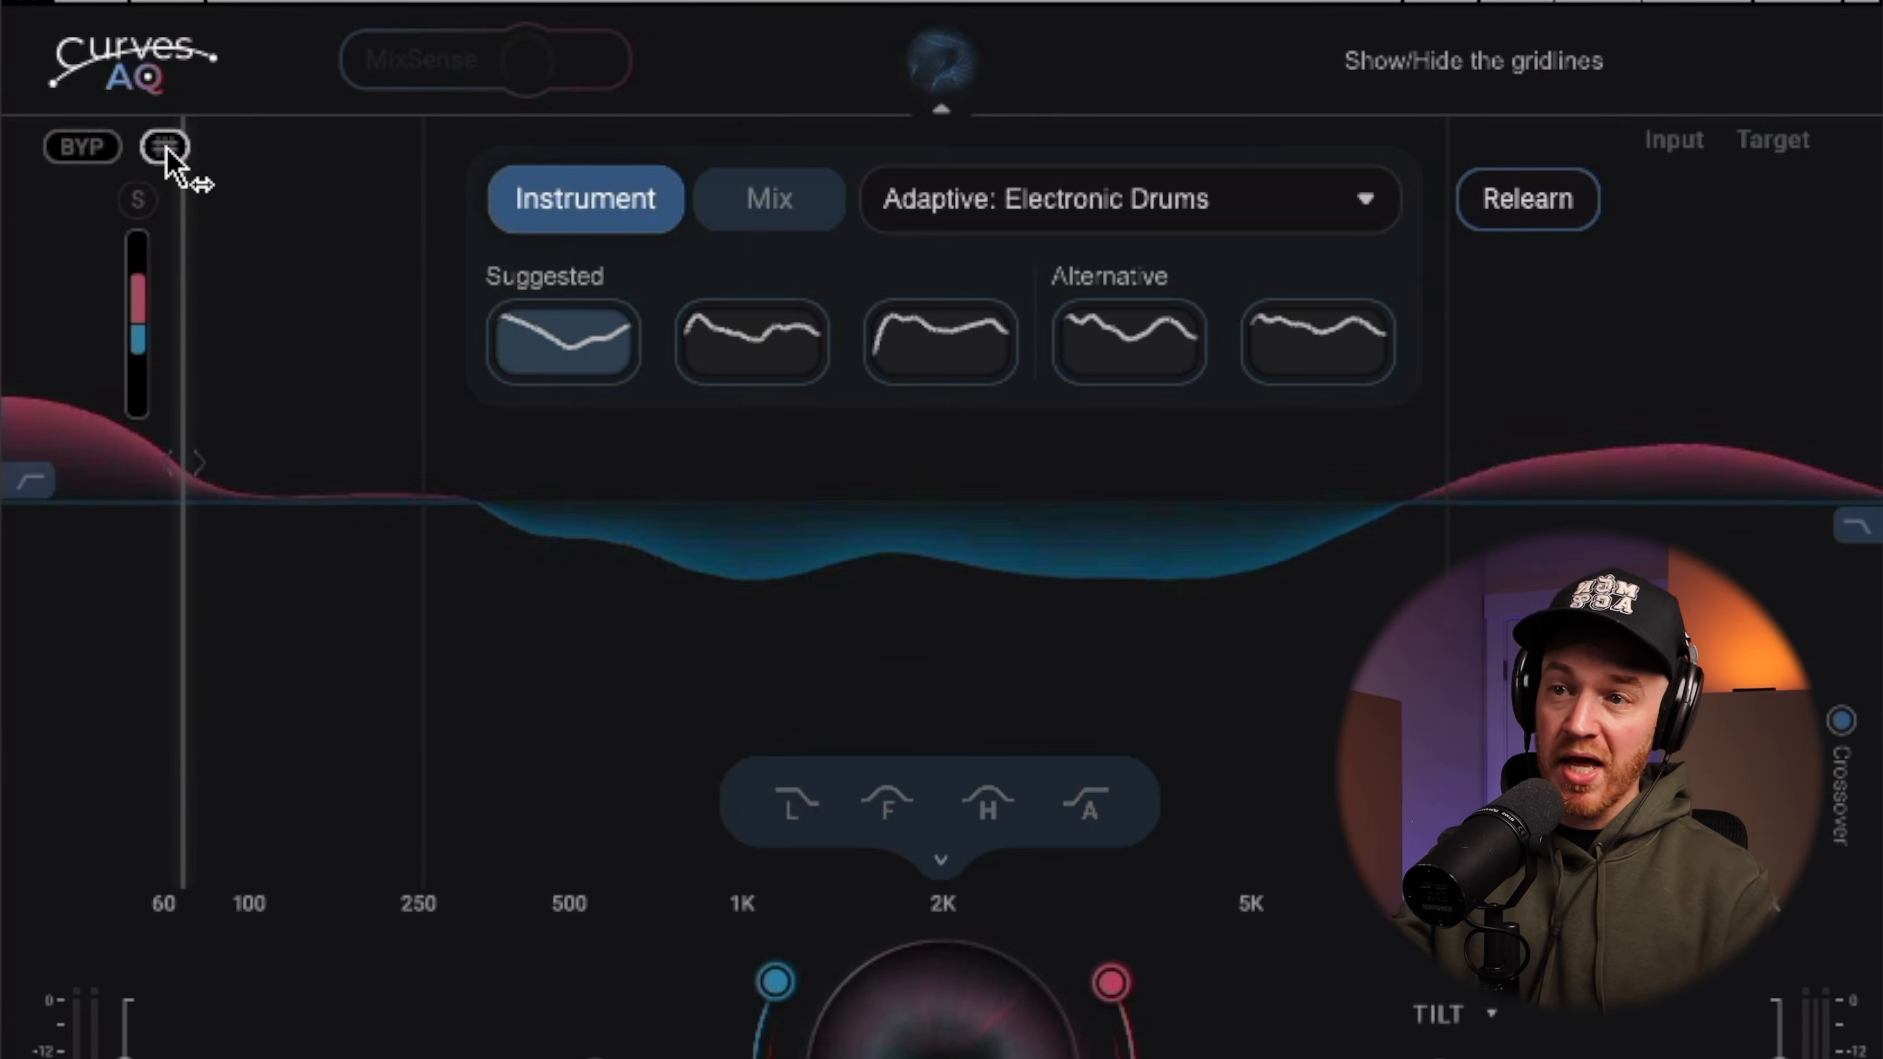
- Switch the graph's gridlines on and off to compare the display
left_click(166, 149)
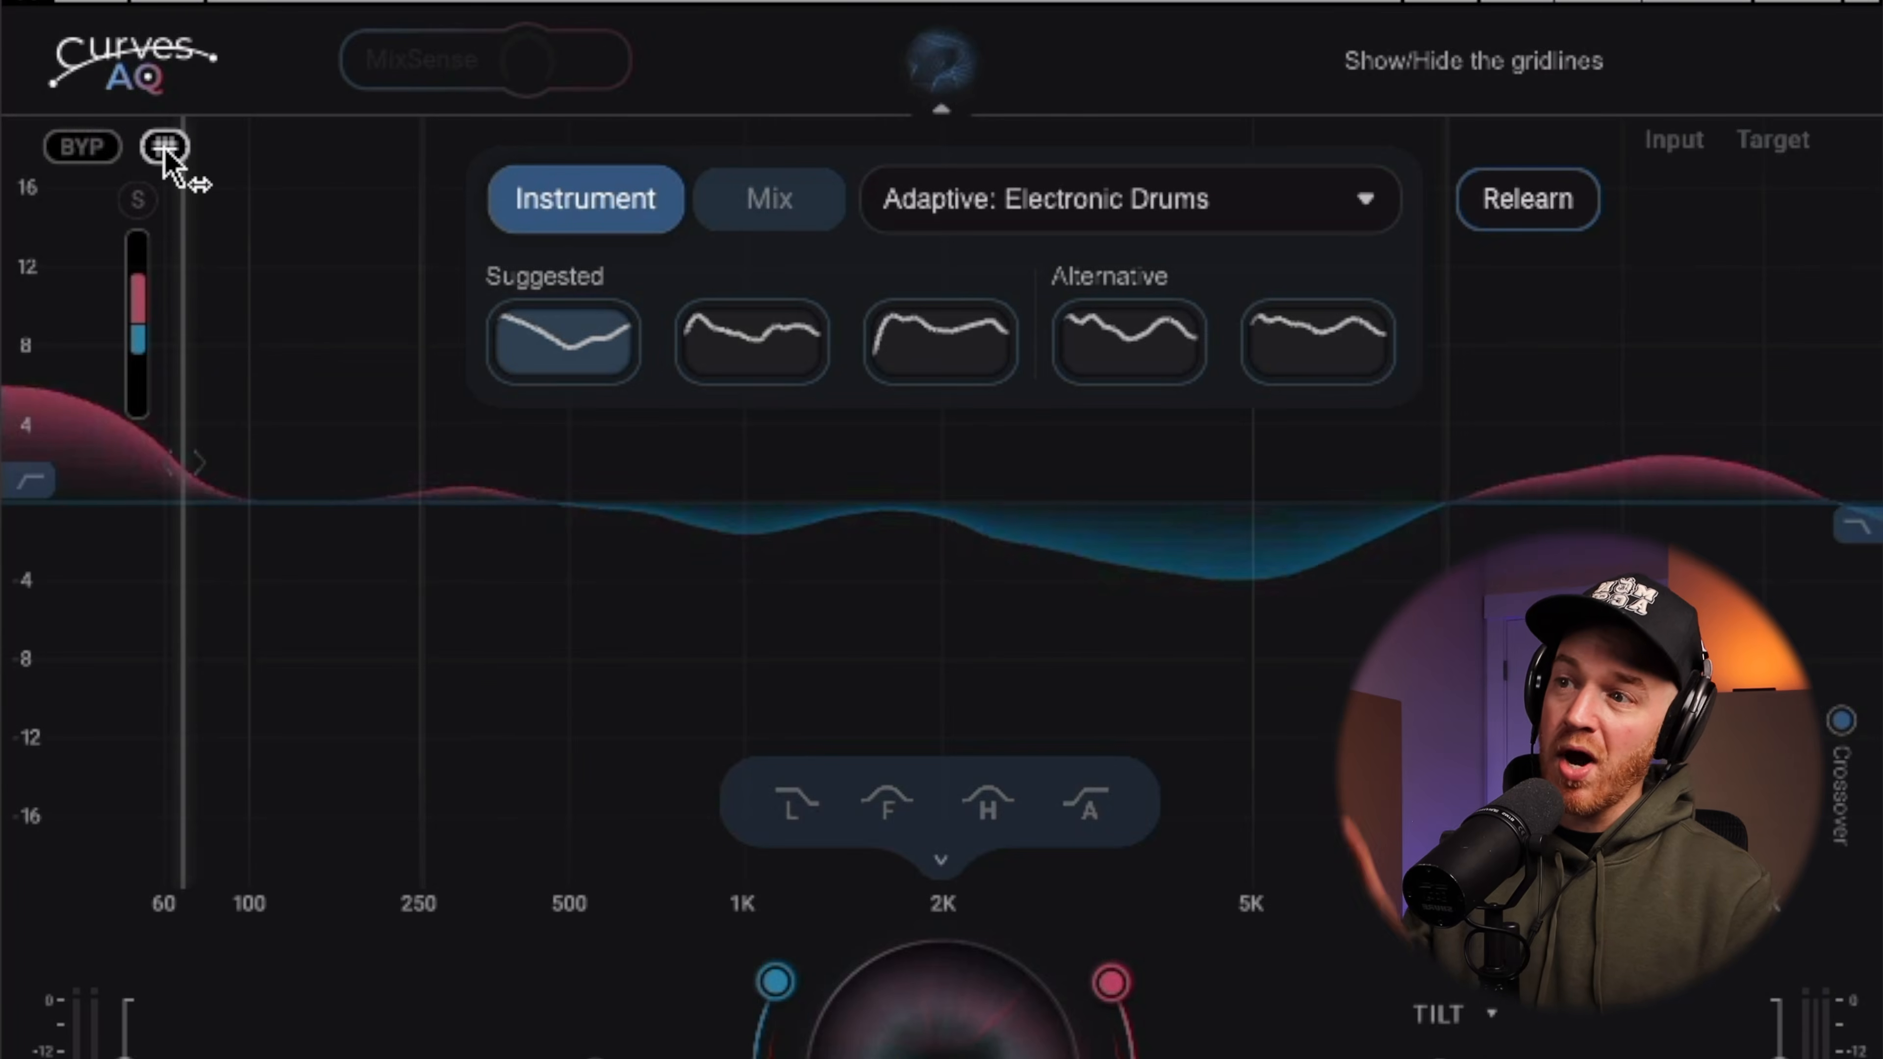
left_click(166, 149)
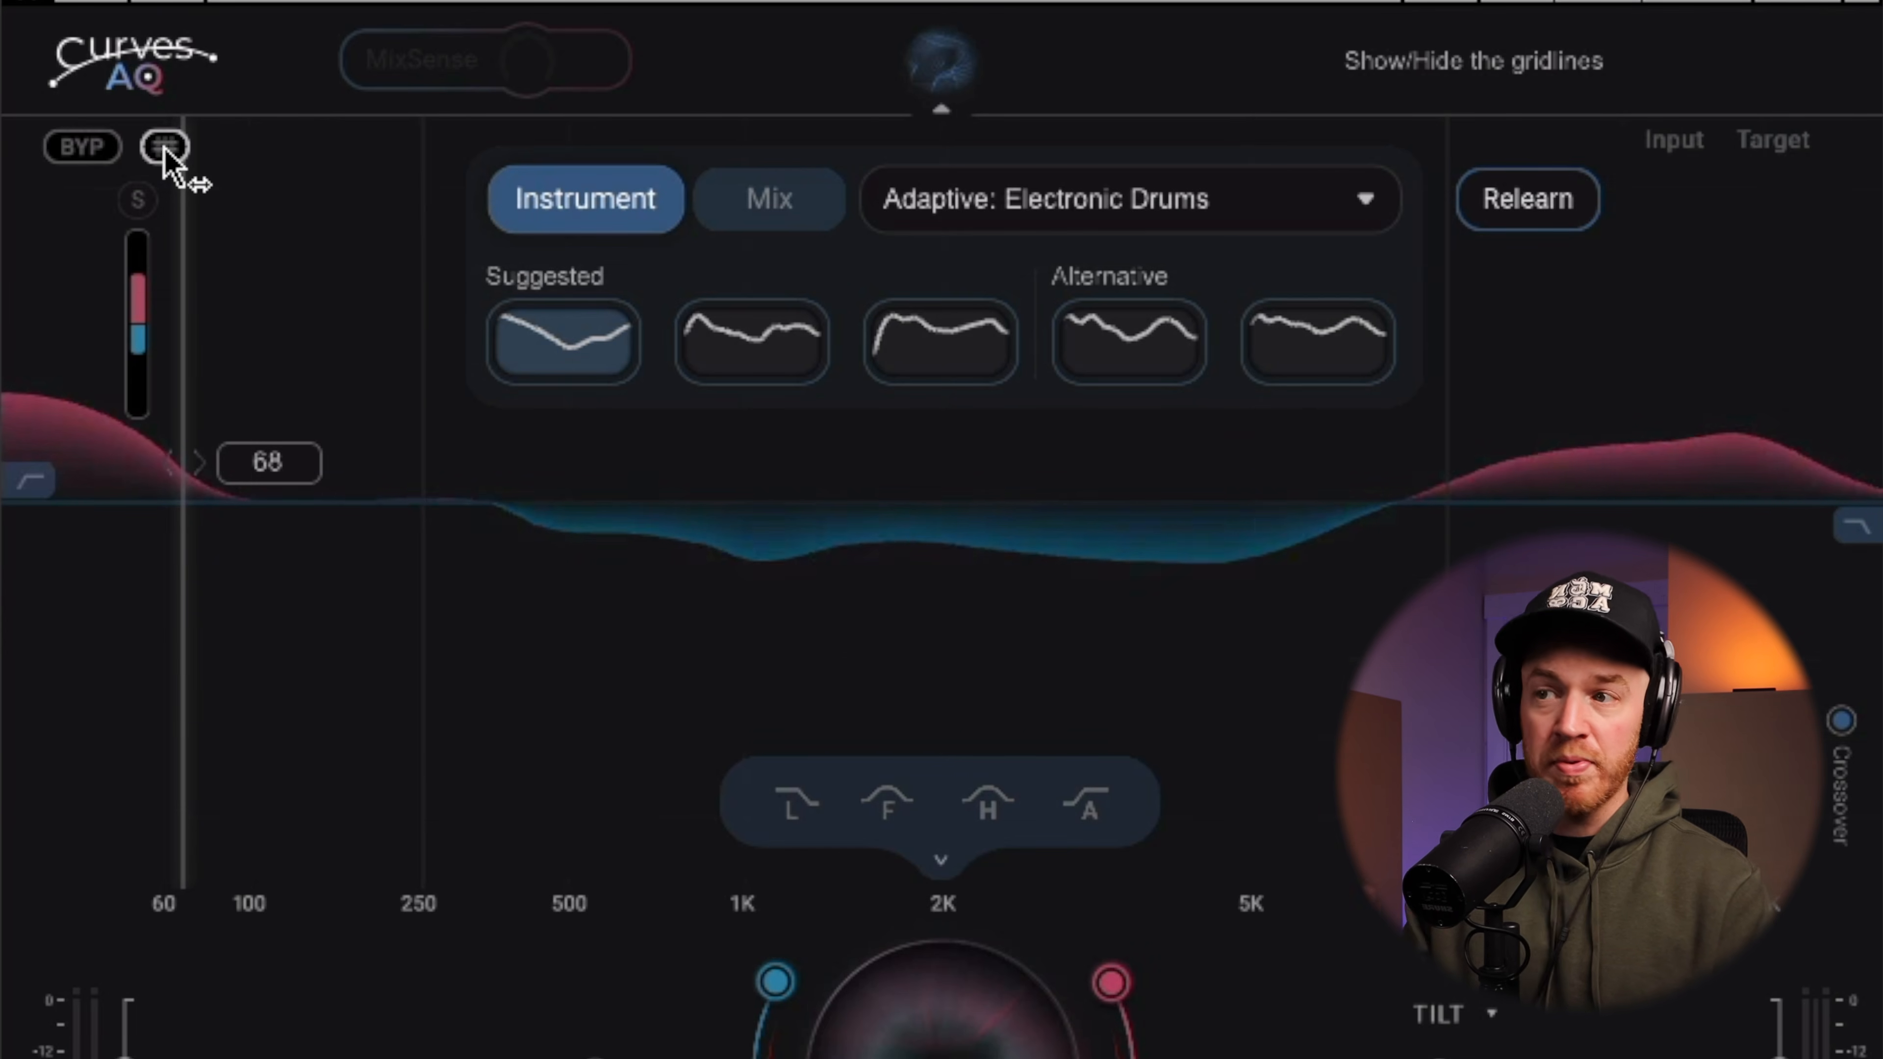
left_click(166, 148)
left_click(166, 148)
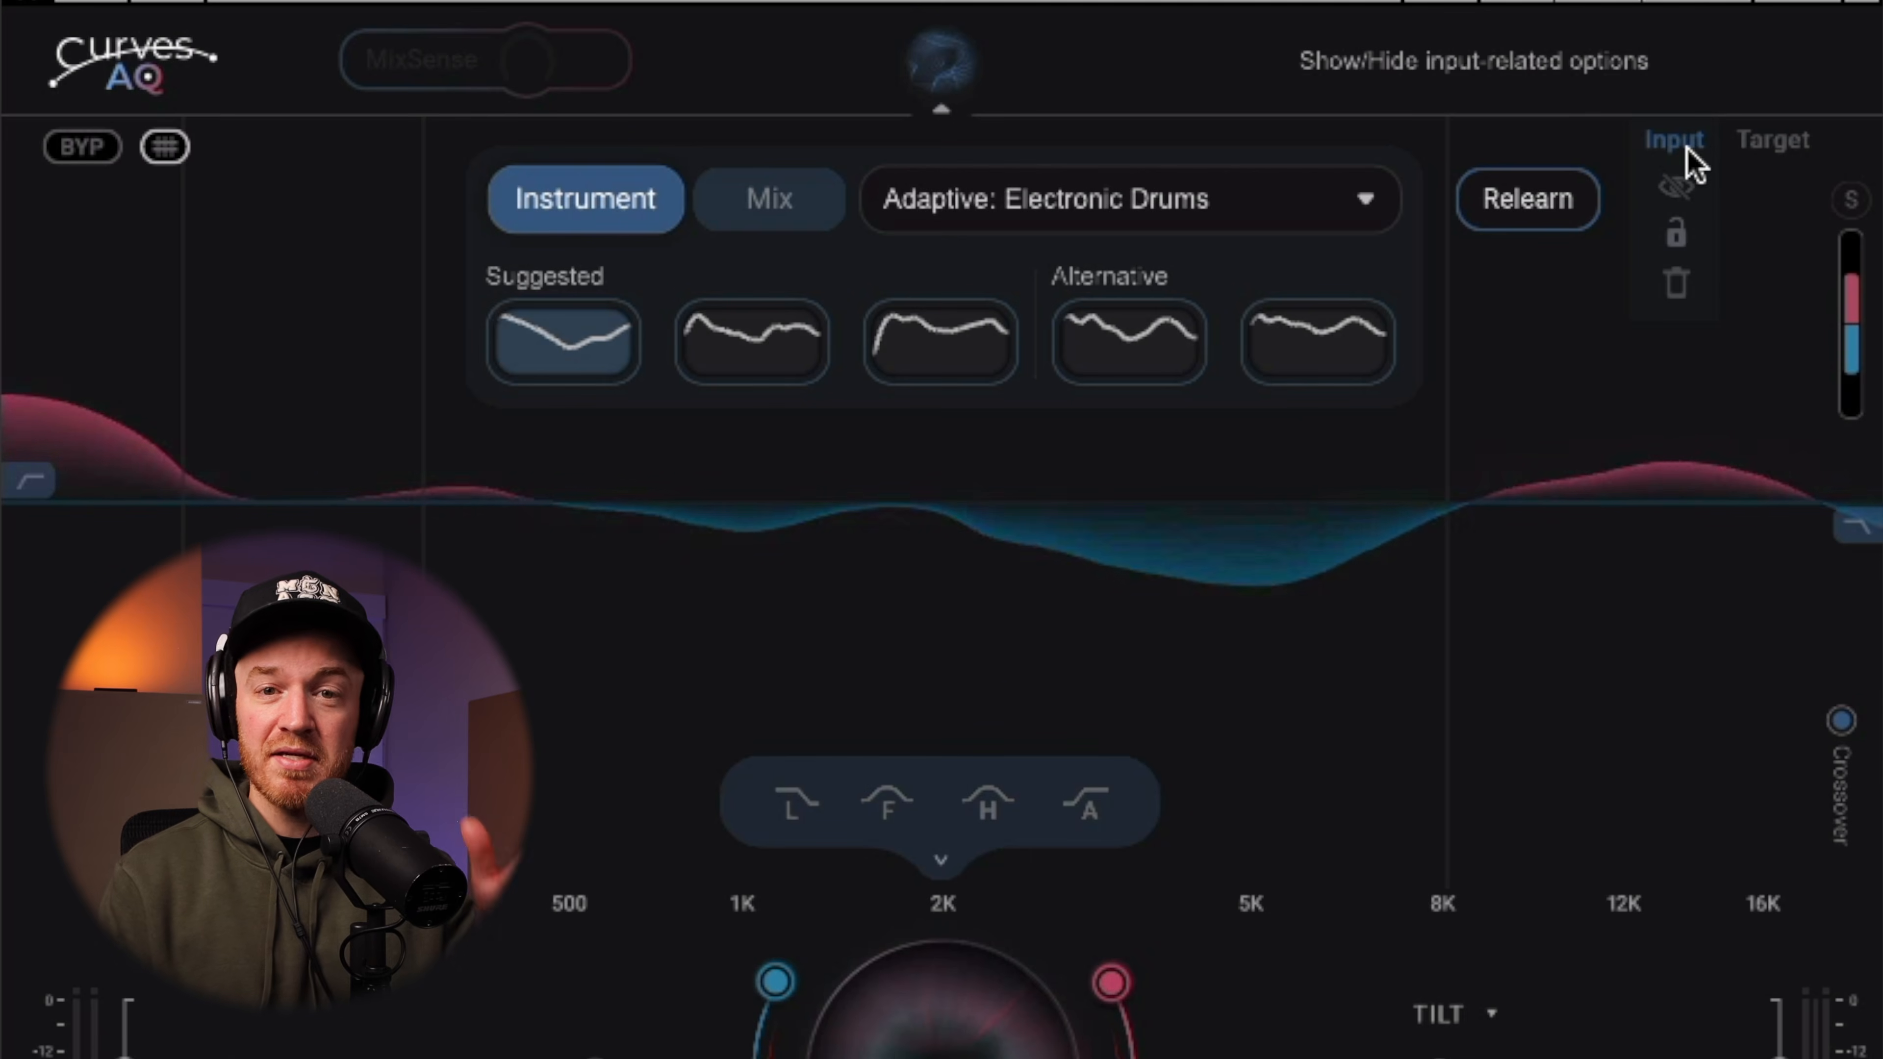
- Check the input and target display options and toggle the target curve's visibility, leaving it hidden
mouse_move(1742, 146)
mouse_move(1683, 152)
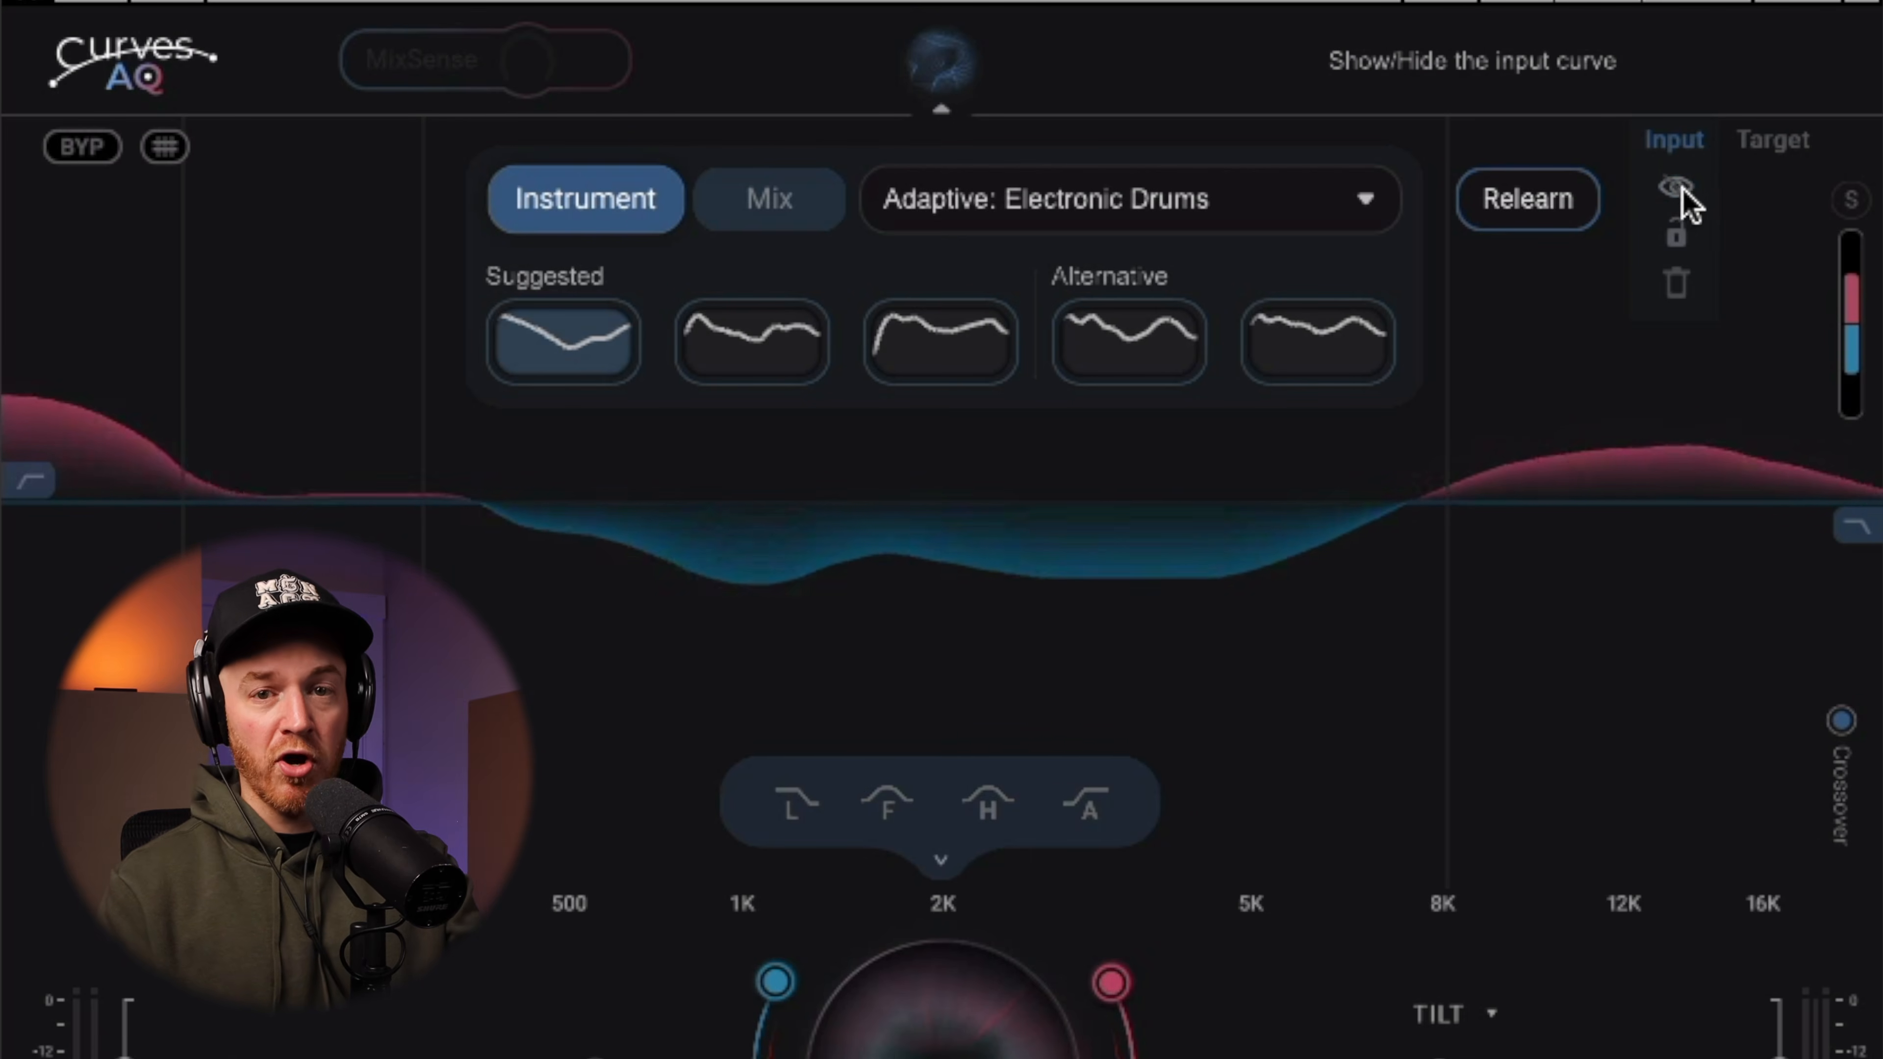
left_click(1771, 191)
left_click(1772, 192)
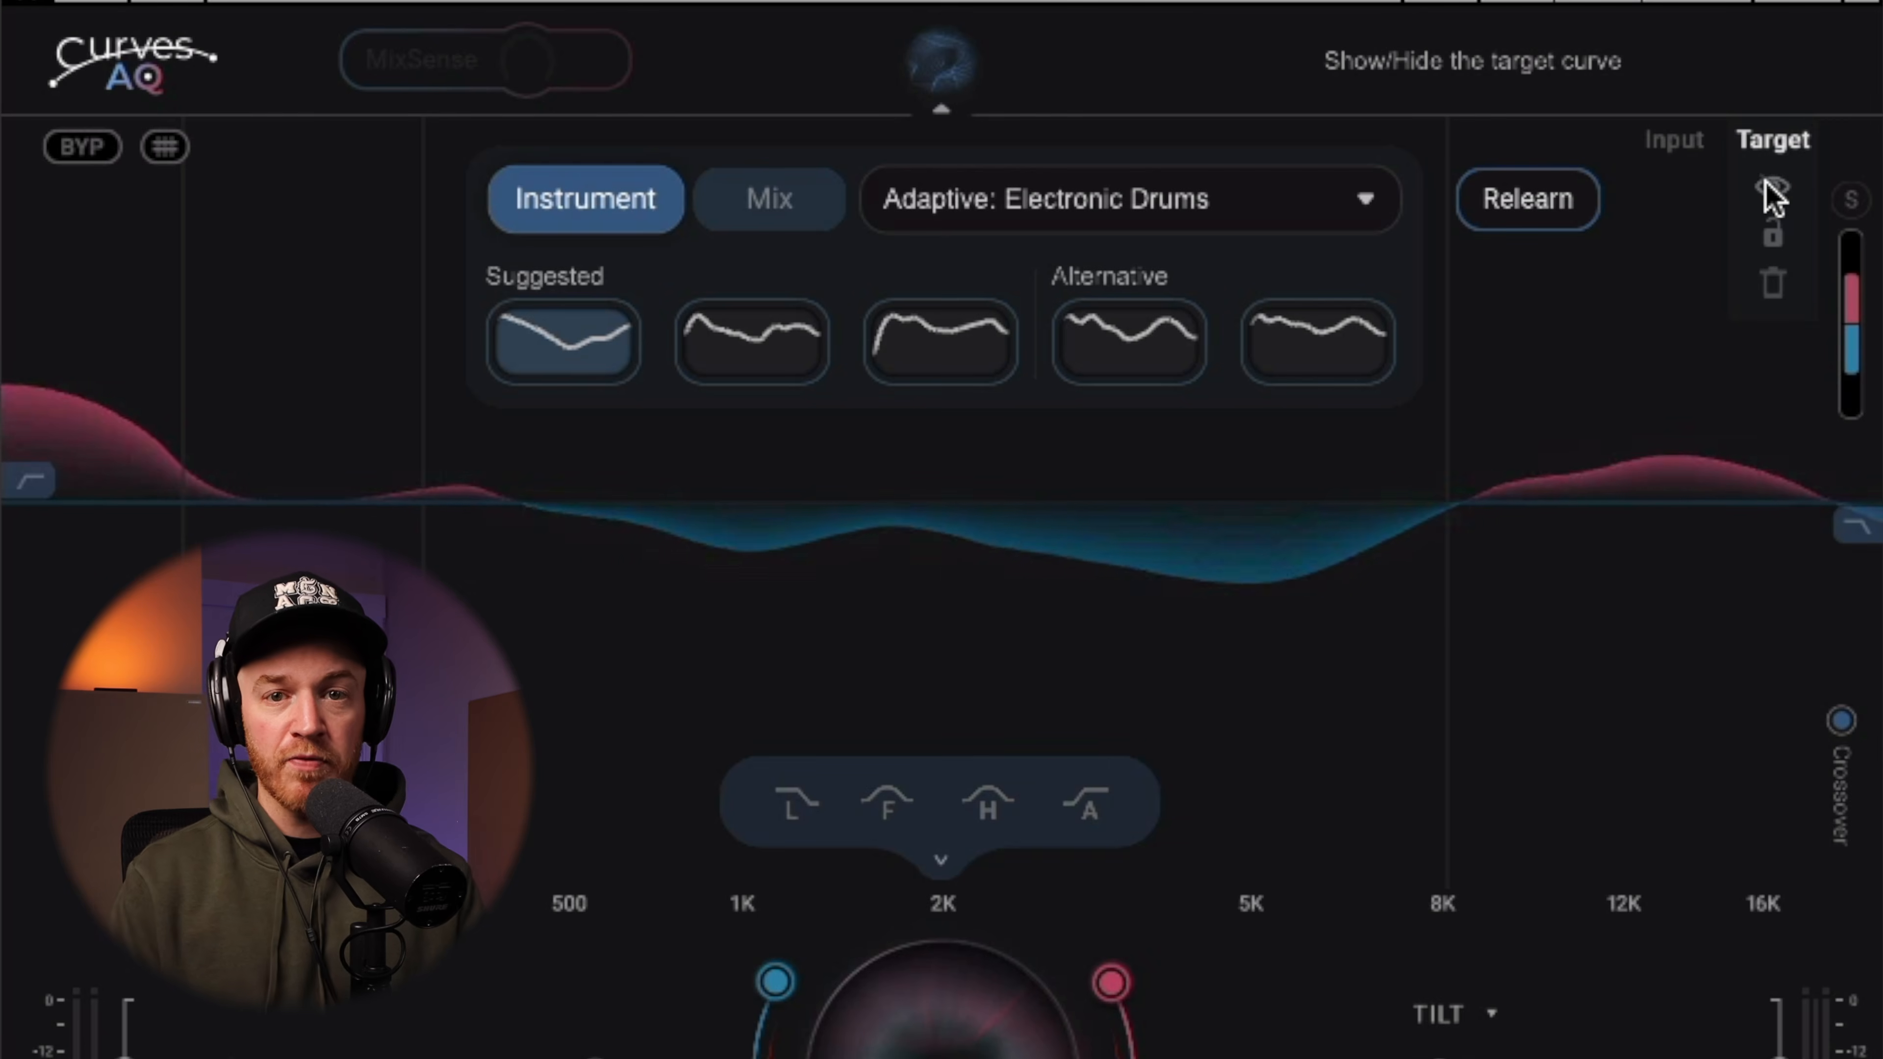